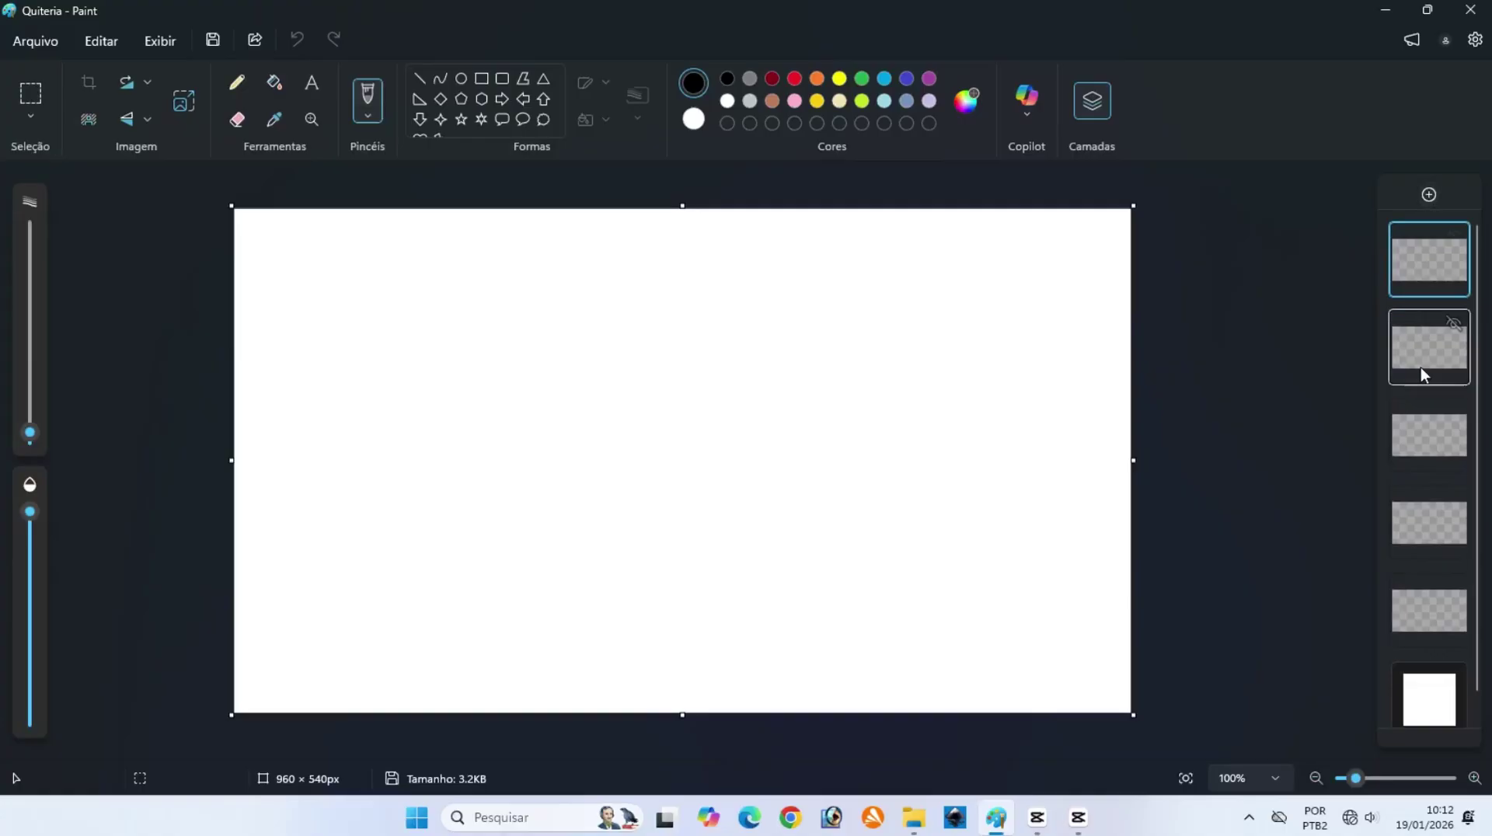
On the second layer from the top, set up the ellipse shape with orange as the secondary color, solid fill and a 3px outline.
left_click(1416, 362)
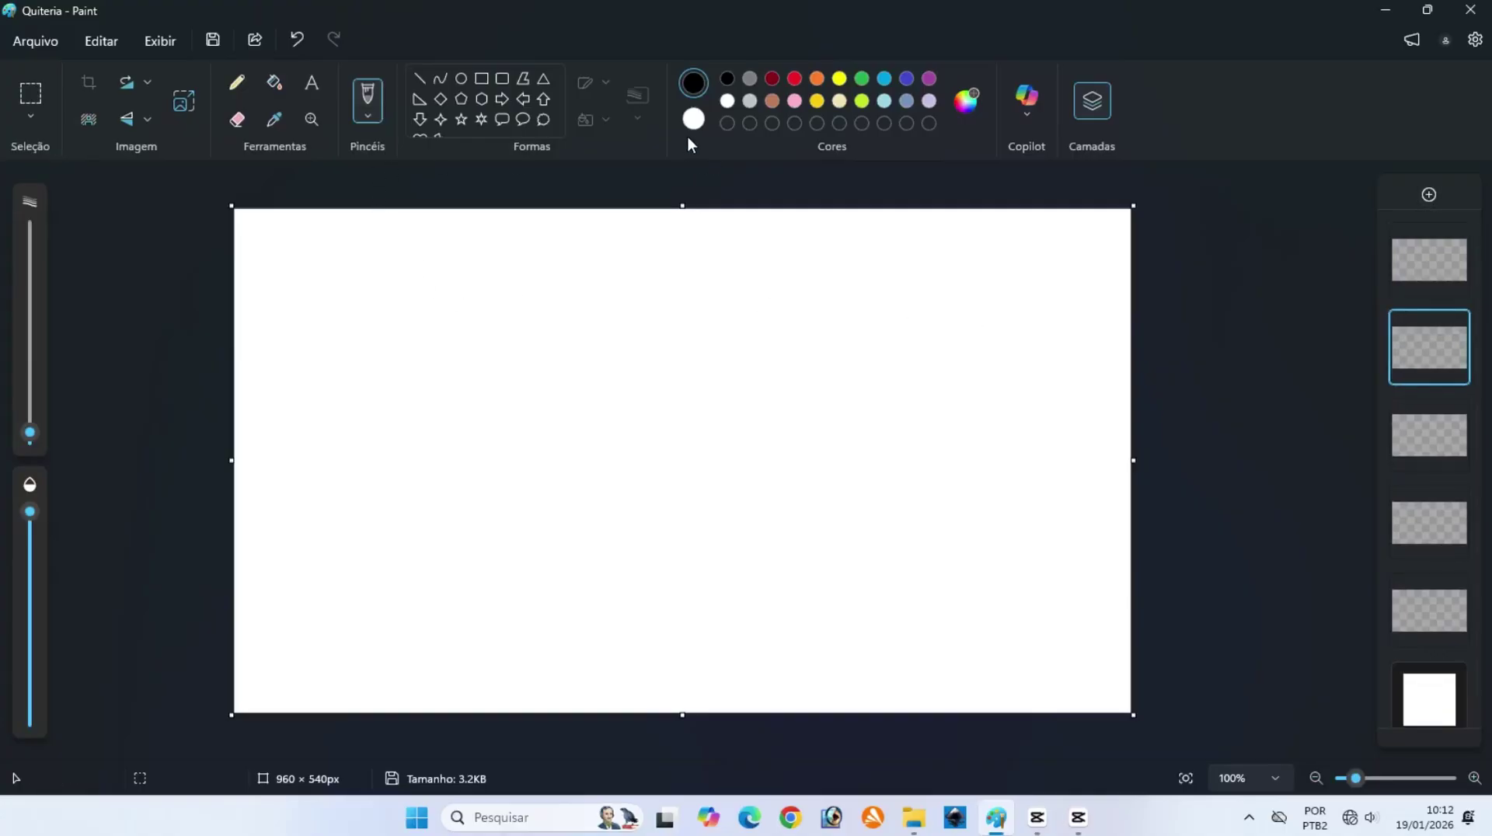
left_click(704, 122)
left_click(816, 78)
left_click(460, 79)
left_click(604, 82)
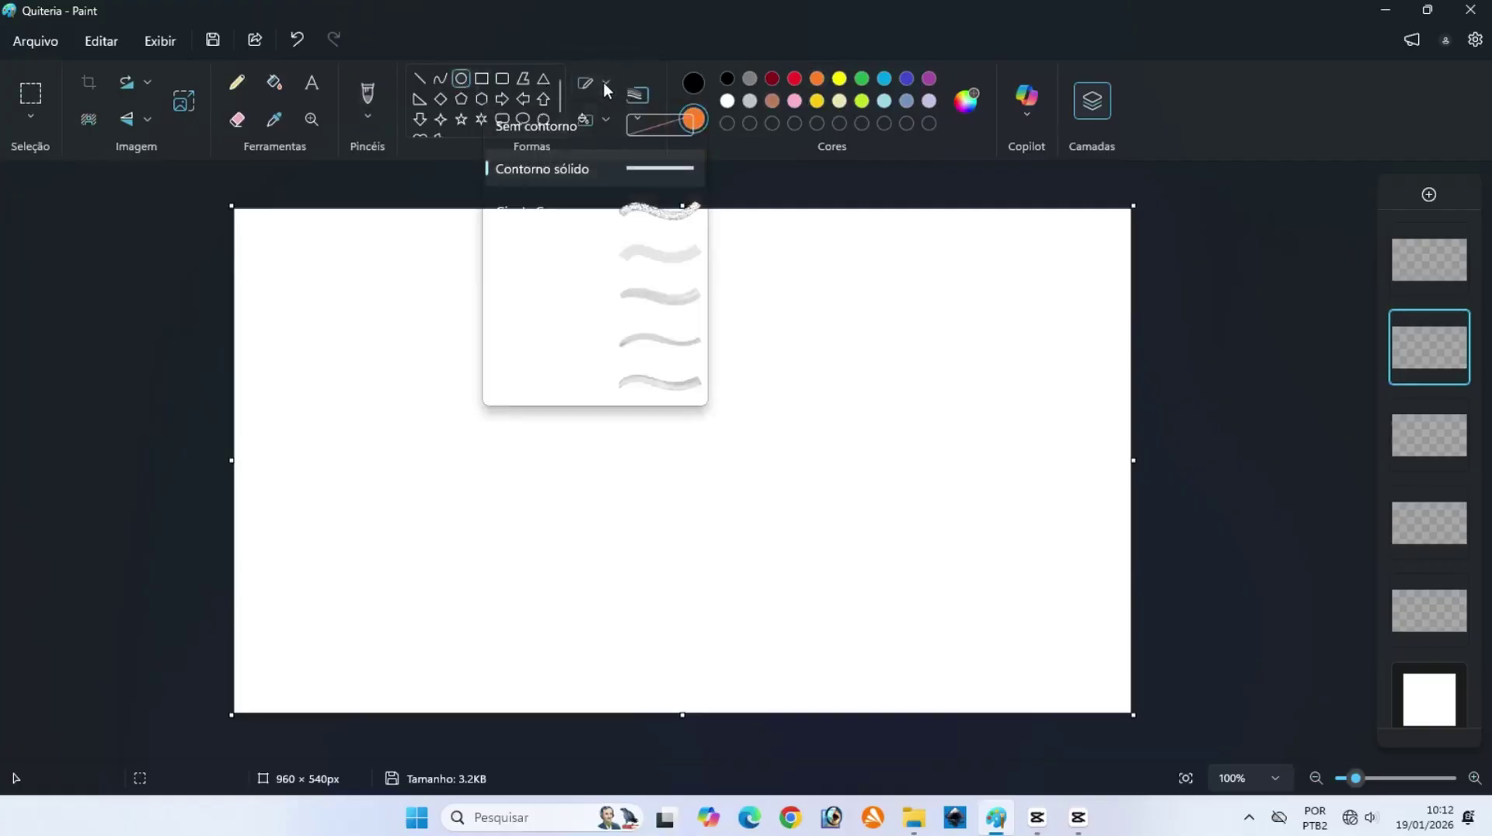
left_click(604, 83)
left_click(604, 115)
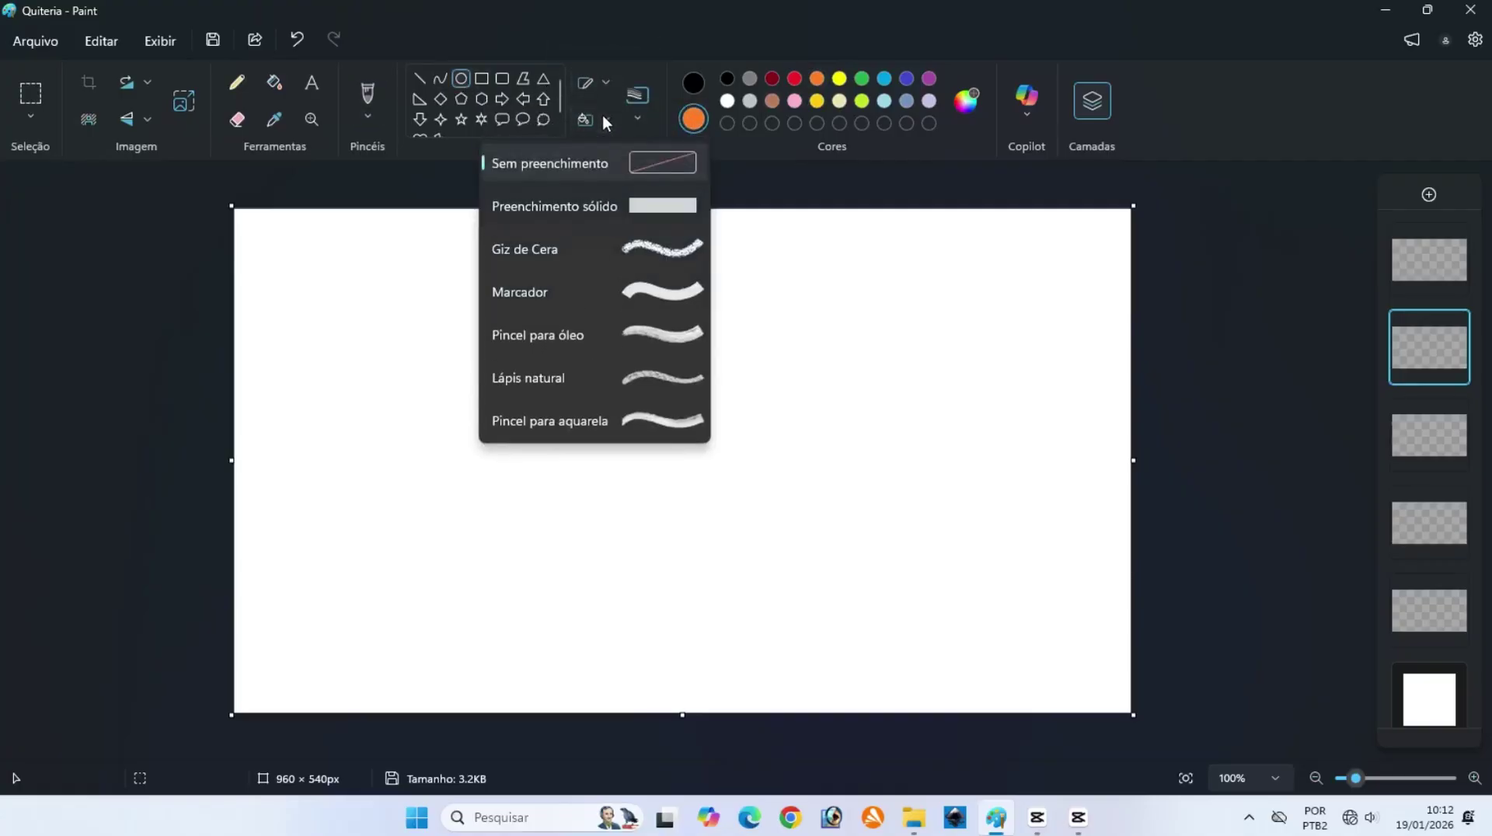
left_click(590, 207)
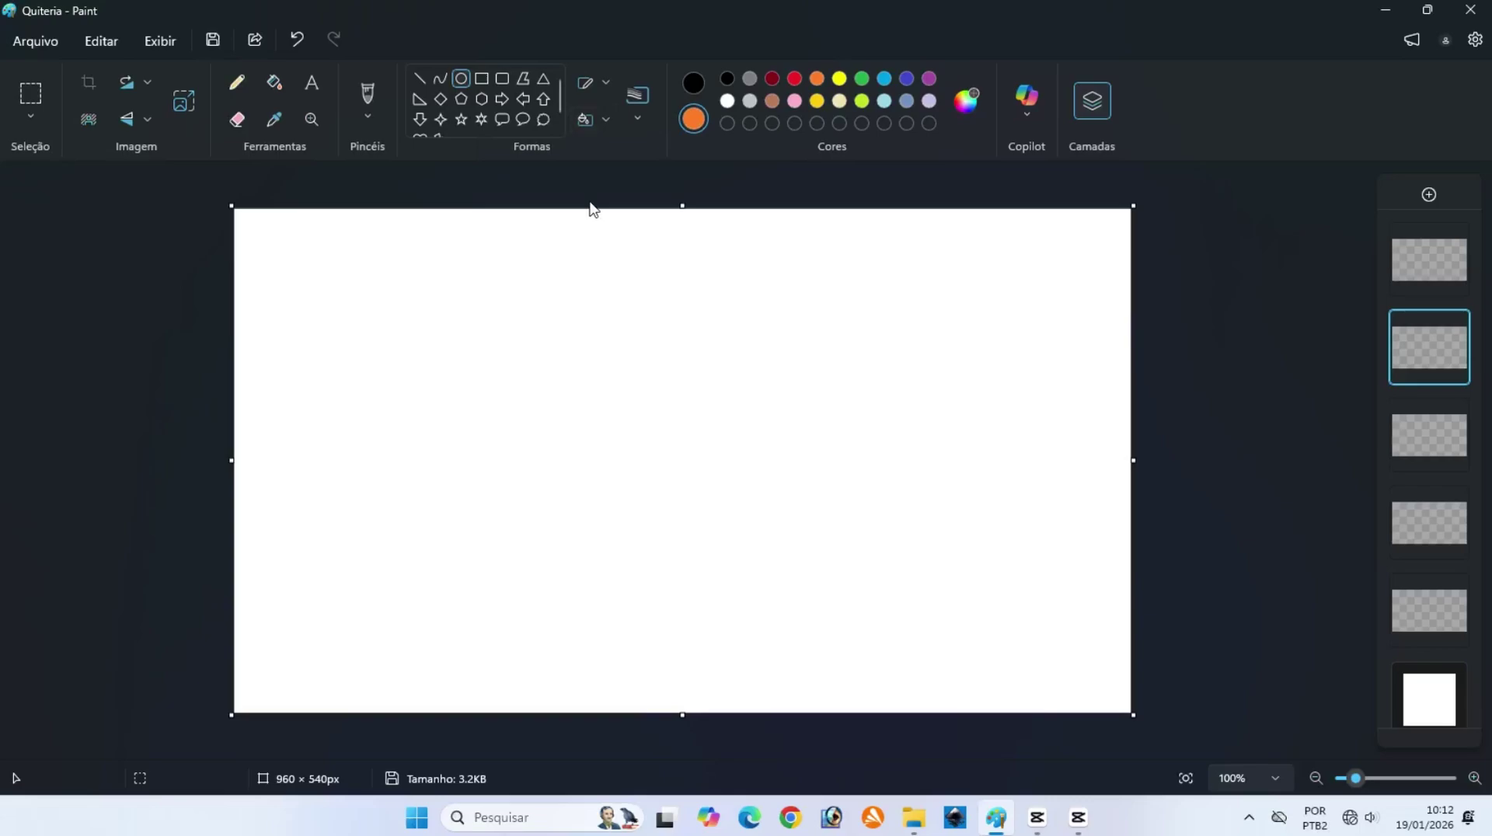
left_click(637, 118)
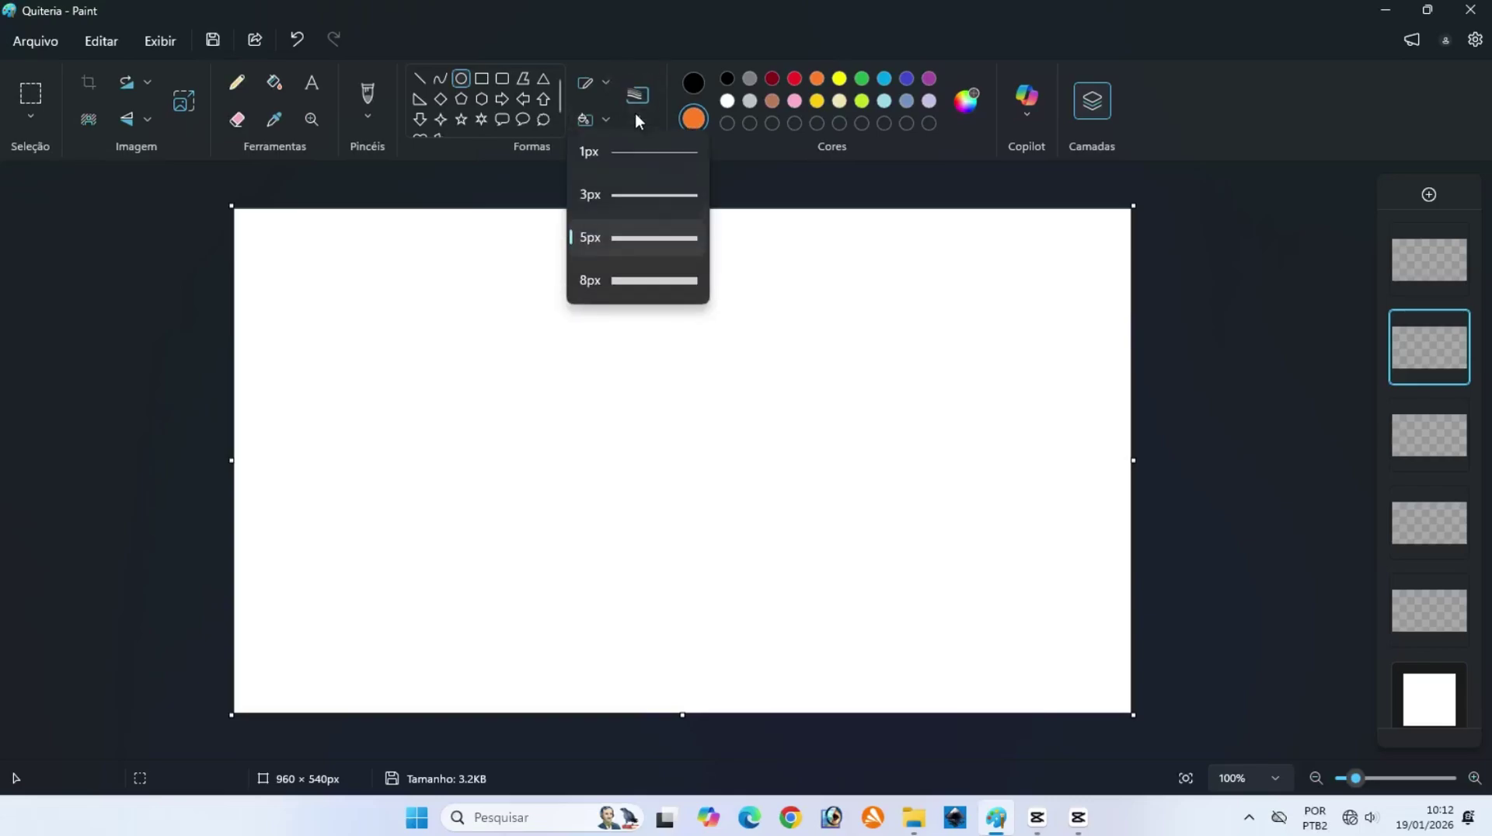
left_click(635, 195)
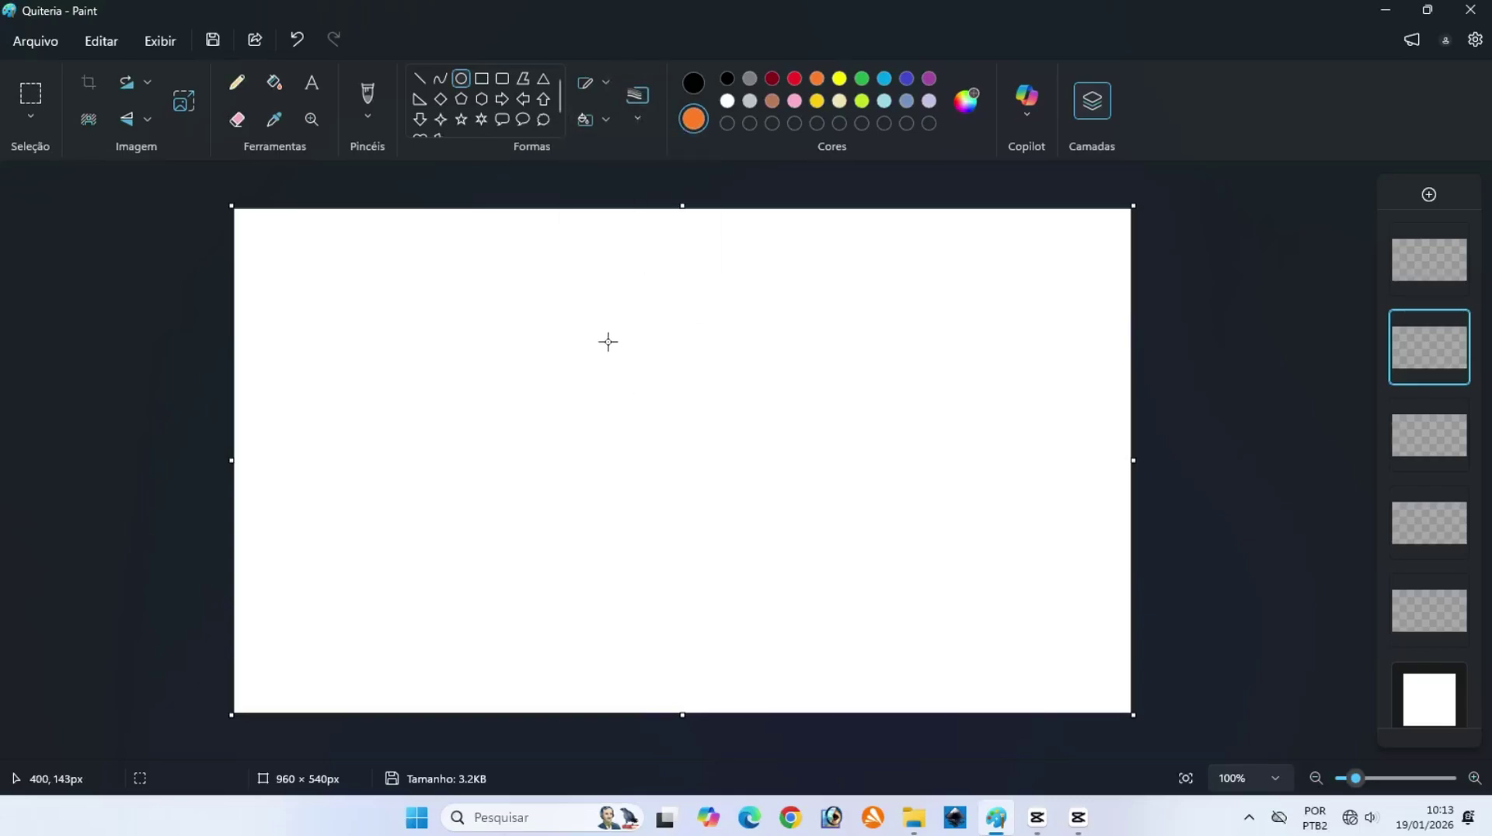
Draw a head circle of about 152 × 147 px above the canvas center, filled orange with a black outline.
mouse_move(600, 323)
left_mouse_down()
mouse_move(634, 398)
mouse_move(756, 467)
mouse_move(761, 485)
mouse_move(740, 460)
left_mouse_up()
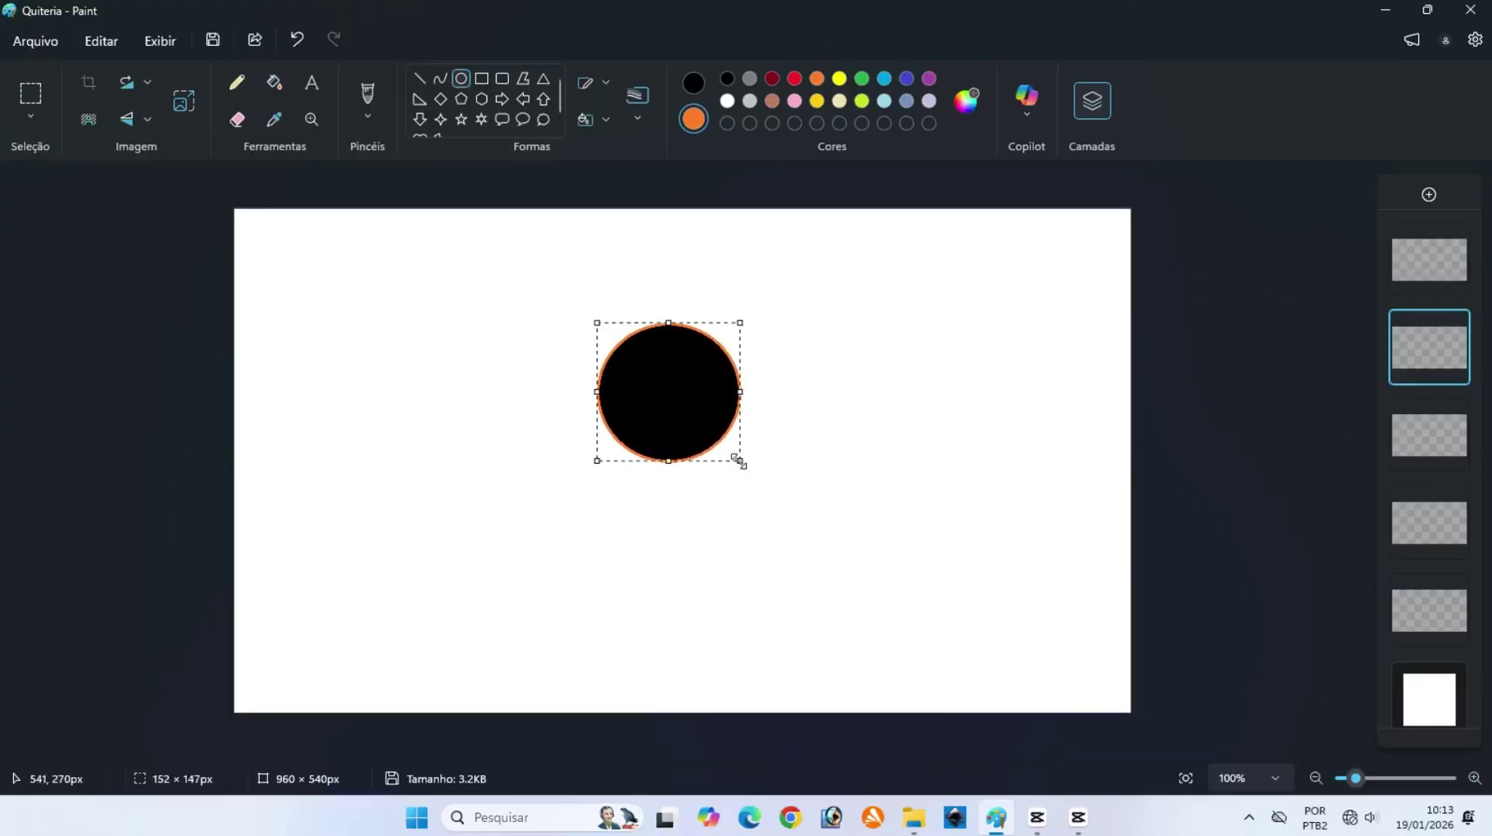
left_click(693, 84)
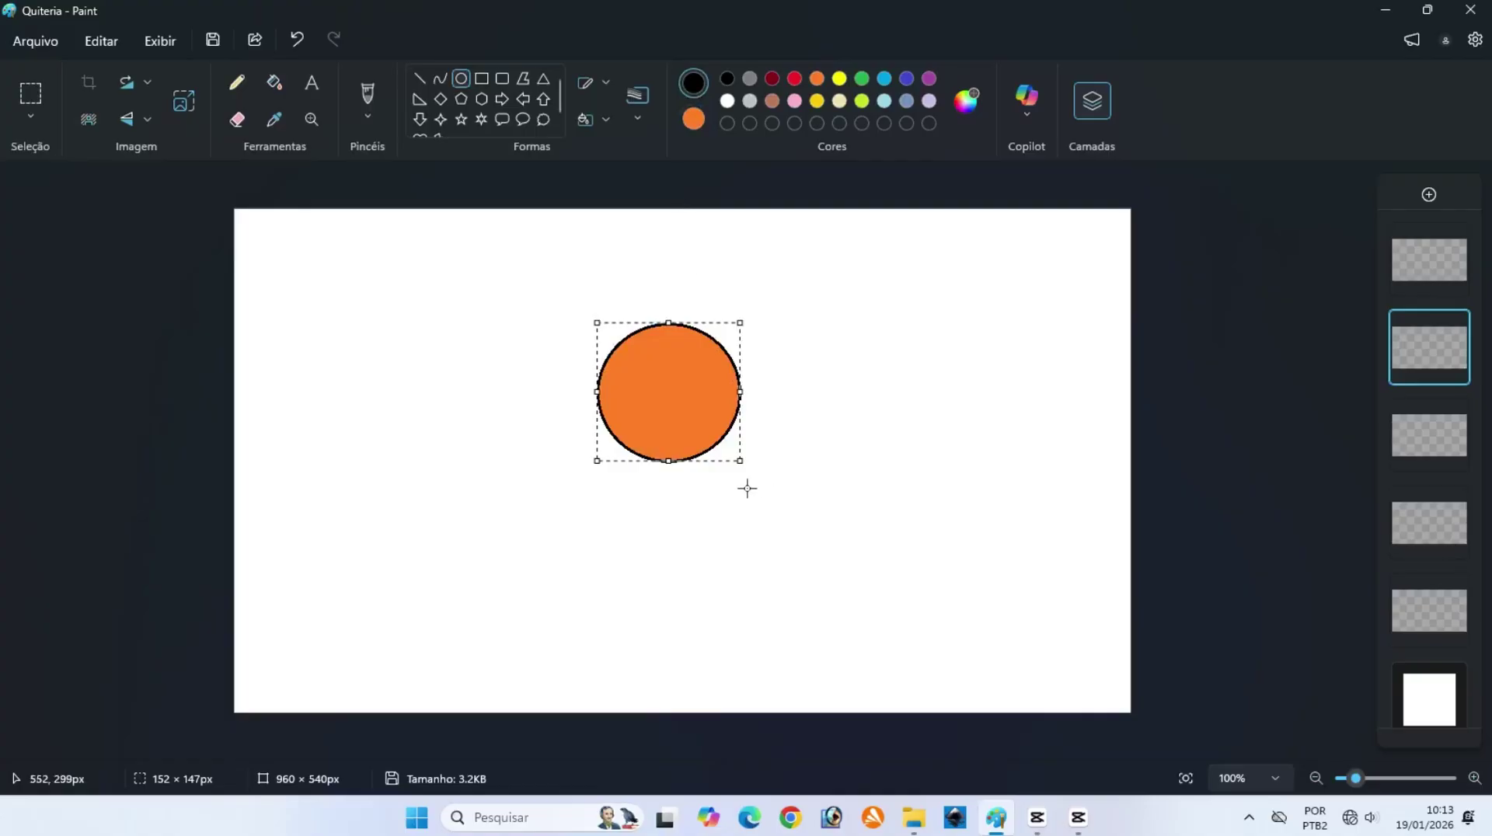
left_click(1170, 456)
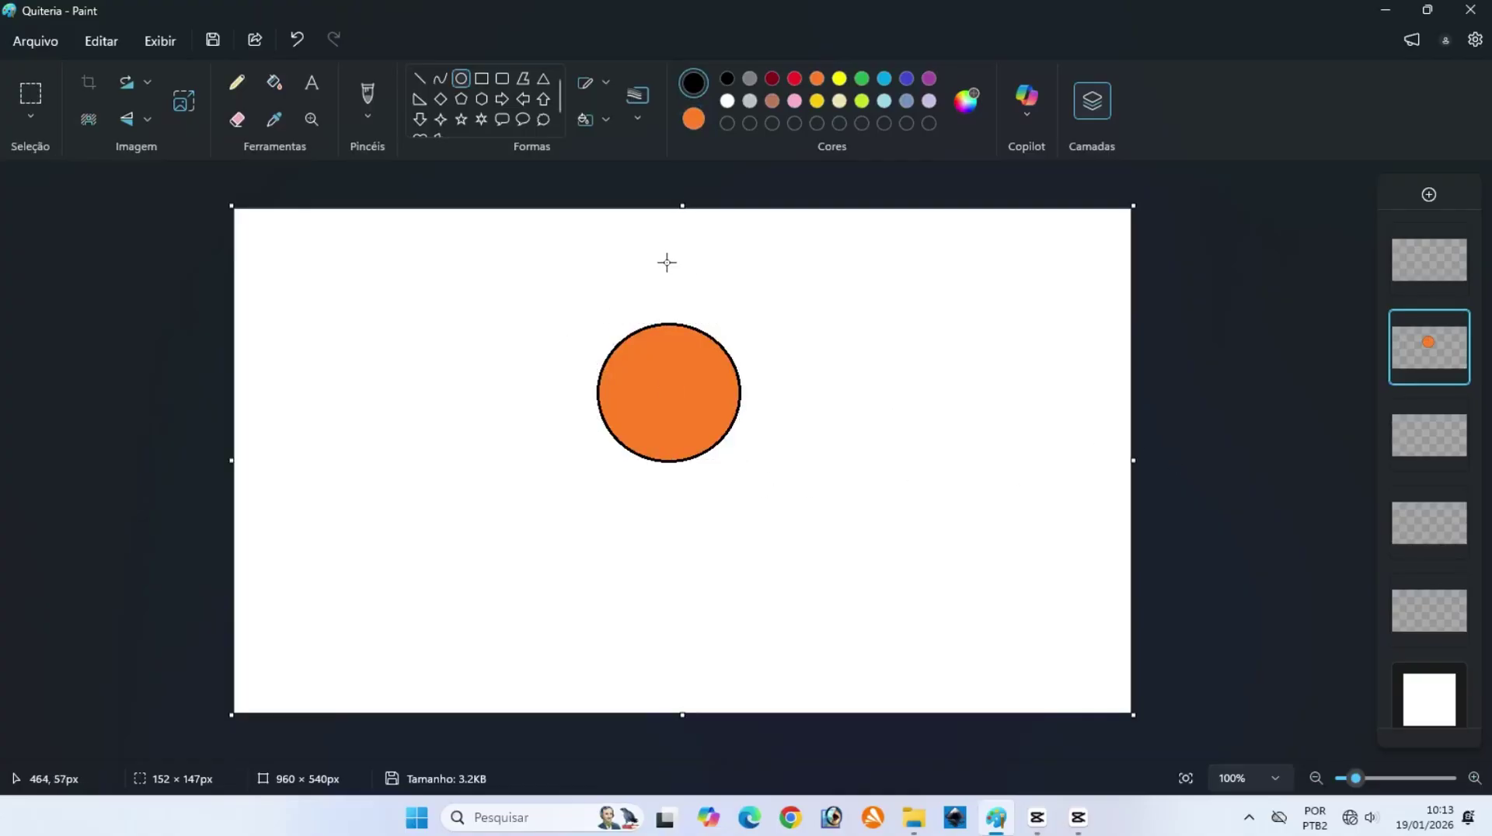
On the third layer, draw an upright orange body ellipse of about 84 × 155 px, centered under the head and tucked behind it.
left_click(1419, 437)
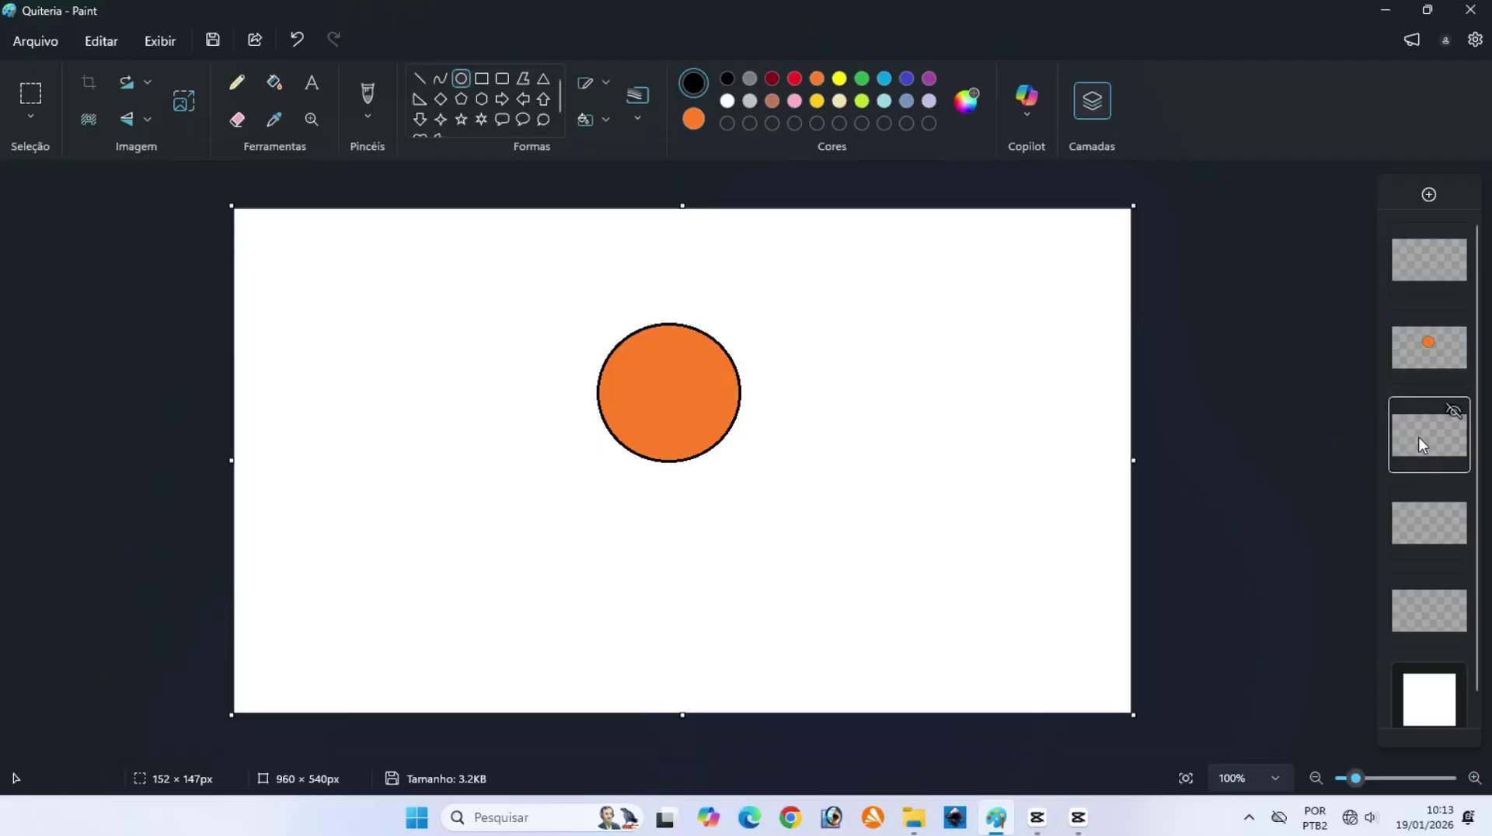
left_click_drag(644, 444, 725, 588)
left_click_drag(681, 515, 665, 507)
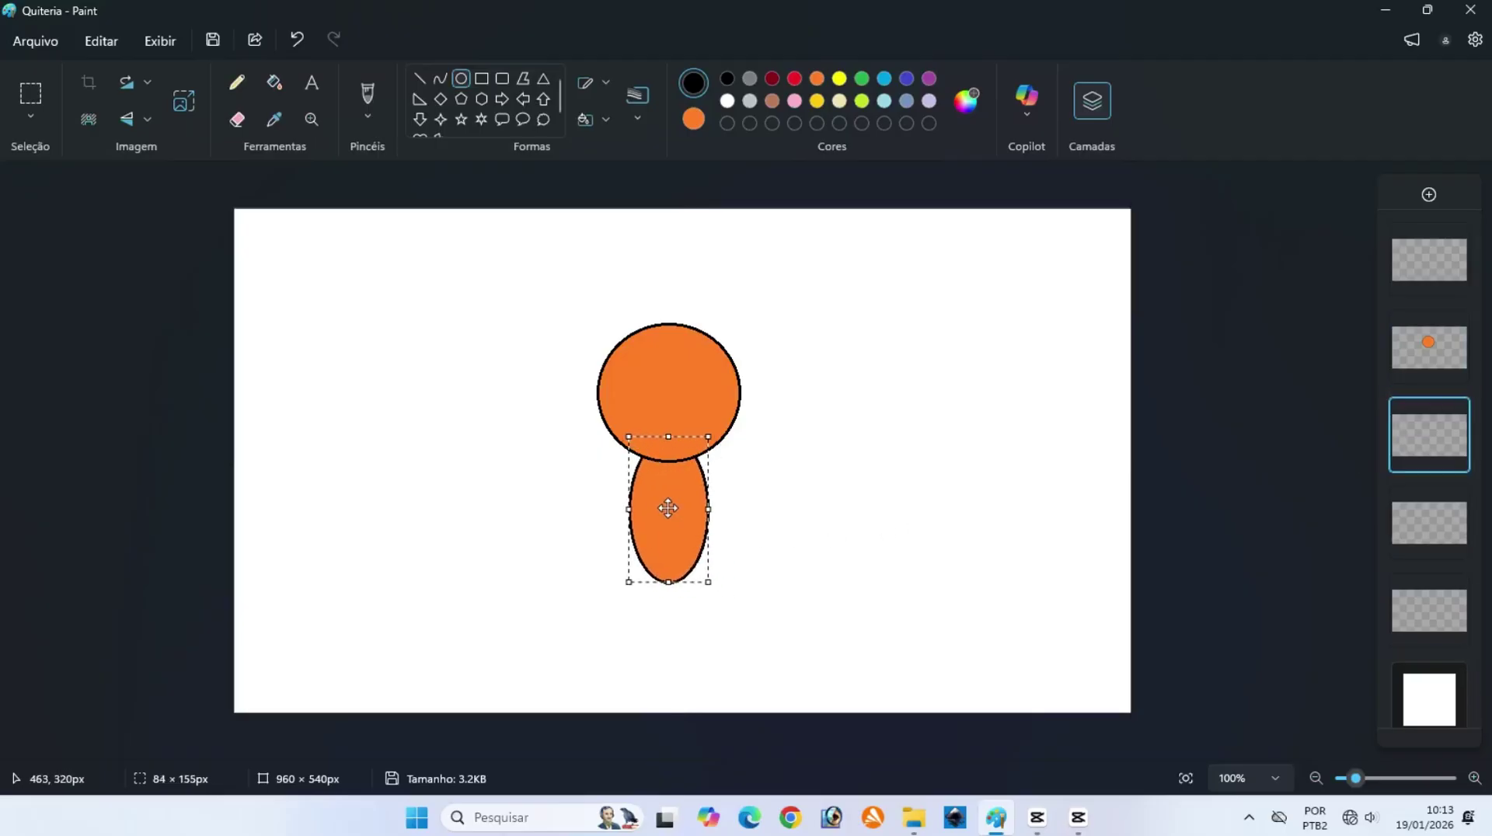
left_click(1218, 455)
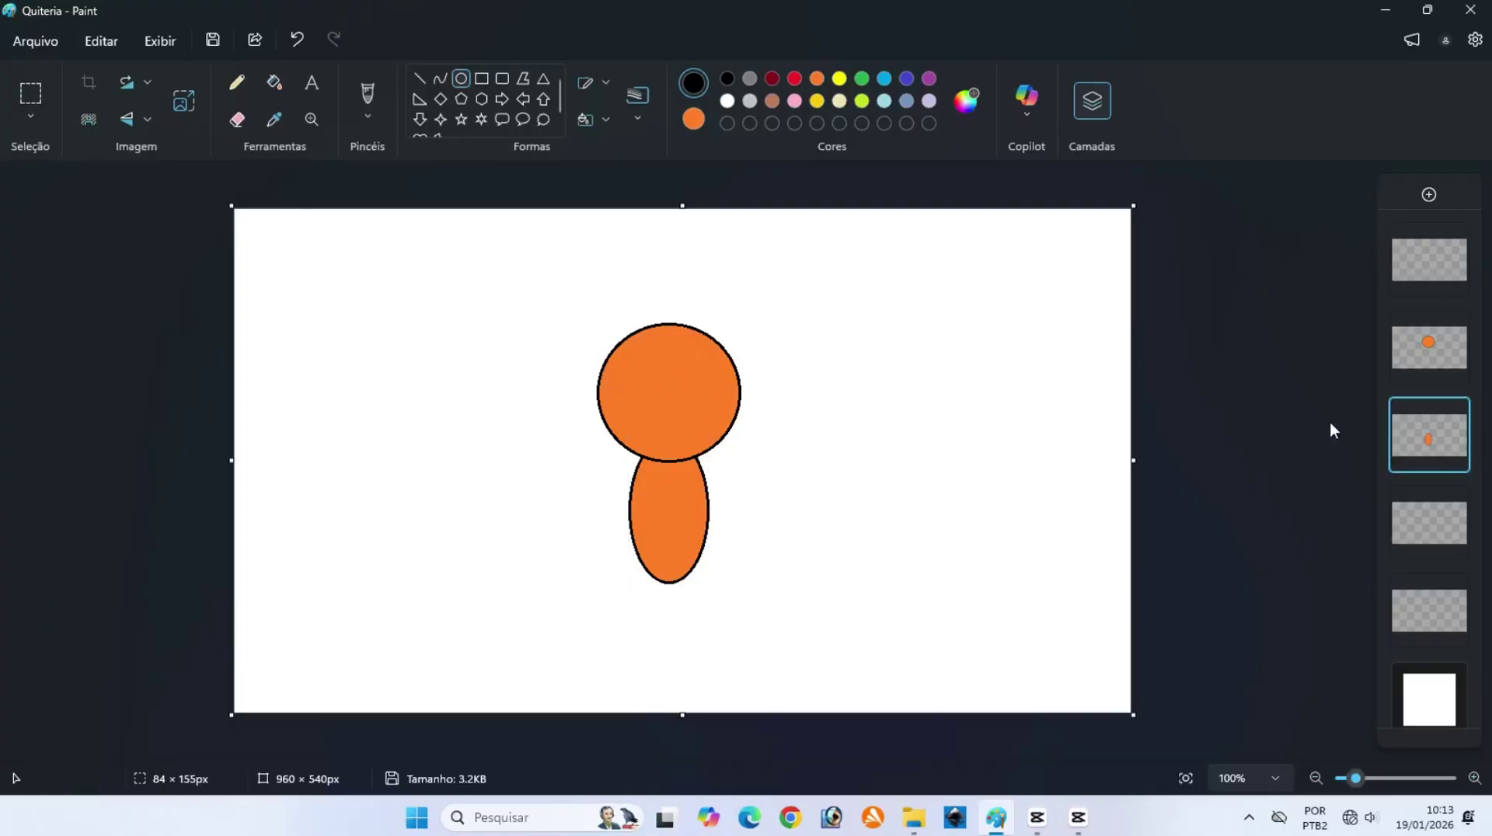
On the head's layer, draw a flat outlined ellipse of about 89 × 43 px in the lower face for the mouth.
left_click(1407, 342)
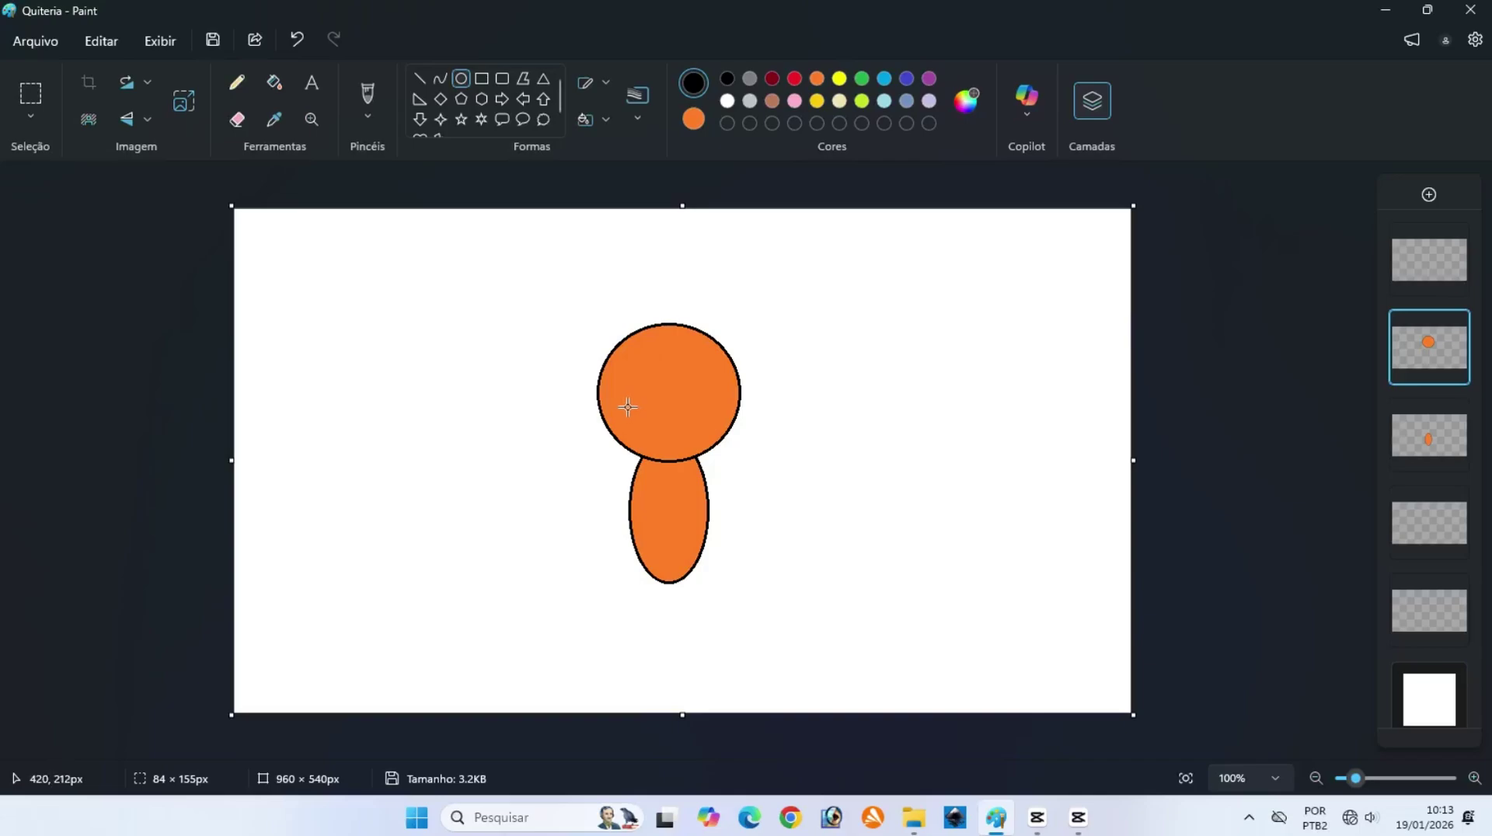
left_click_drag(626, 407, 711, 447)
left_click(1162, 430)
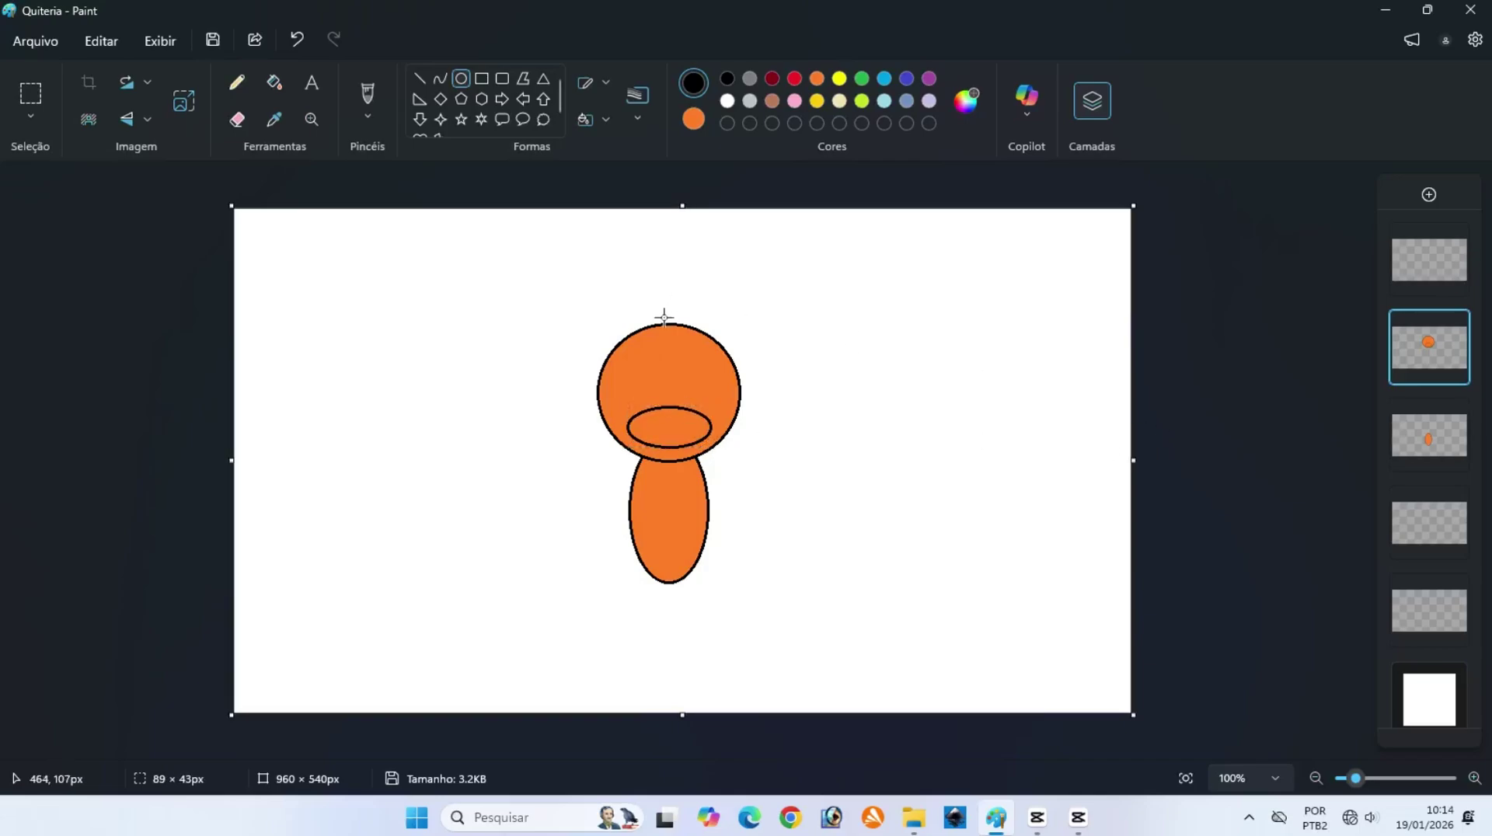
Cover the mouth's upper part with an orange ellipse of about 110 × 45 px without outline, leaving a smile curve.
left_click(609, 83)
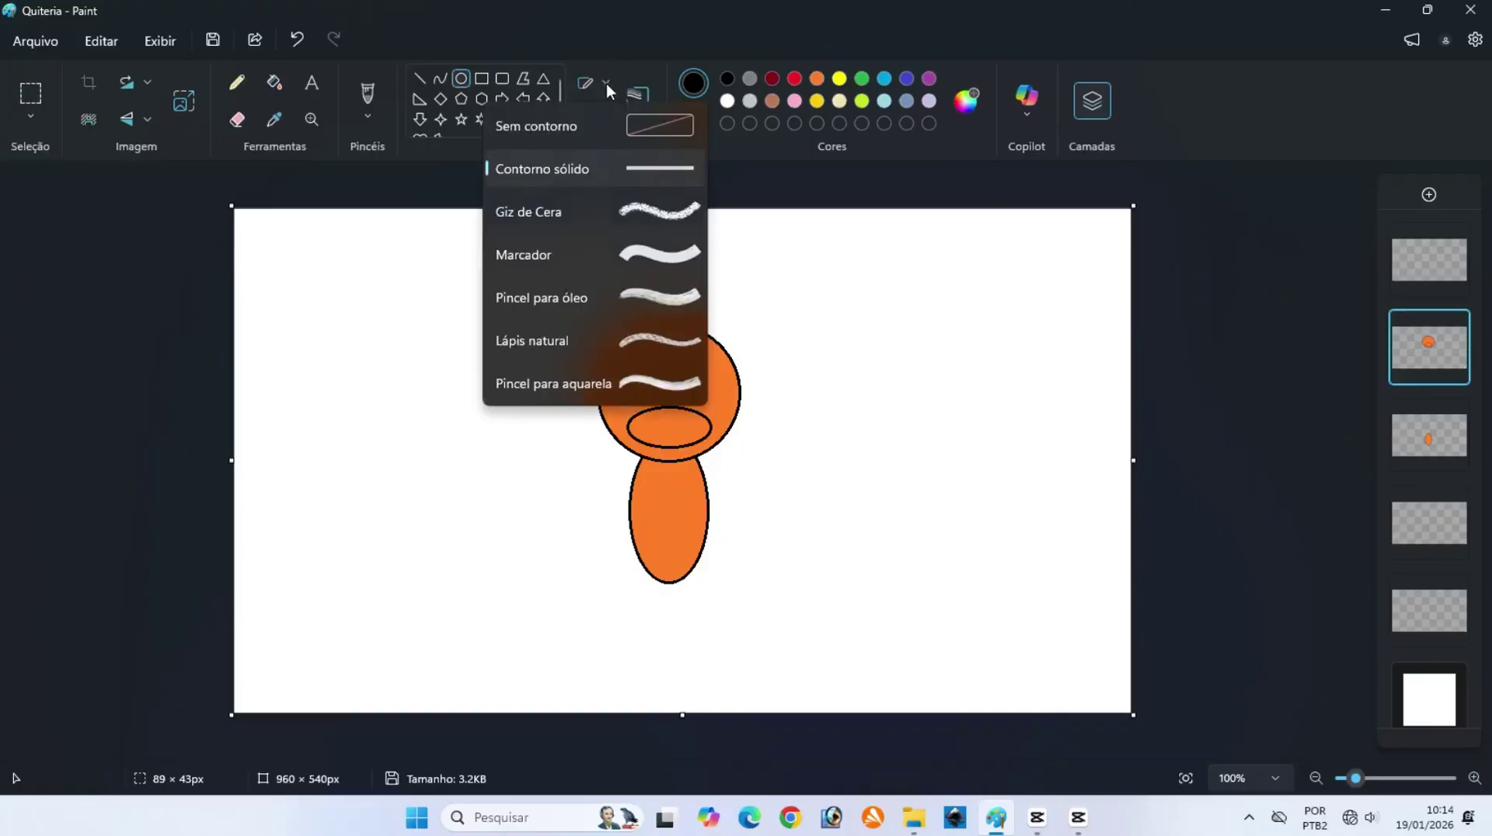
left_click(618, 122)
left_click_drag(617, 396, 721, 438)
left_click(1210, 413)
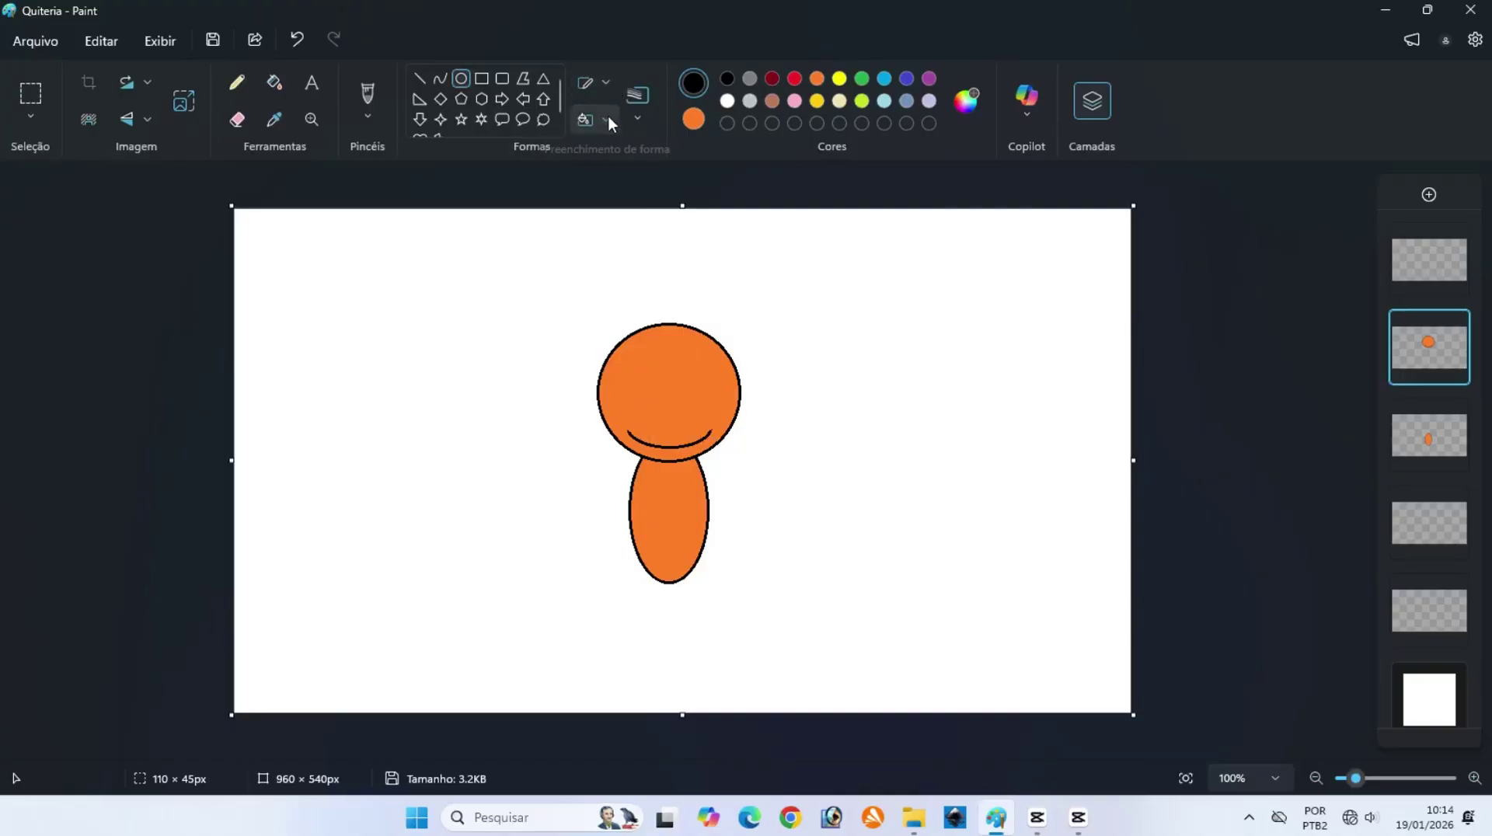
Draw two upright black-filled ellipses with a solid outline as eyes in the upper face, the right one about 23 × 41 px.
left_click(606, 81)
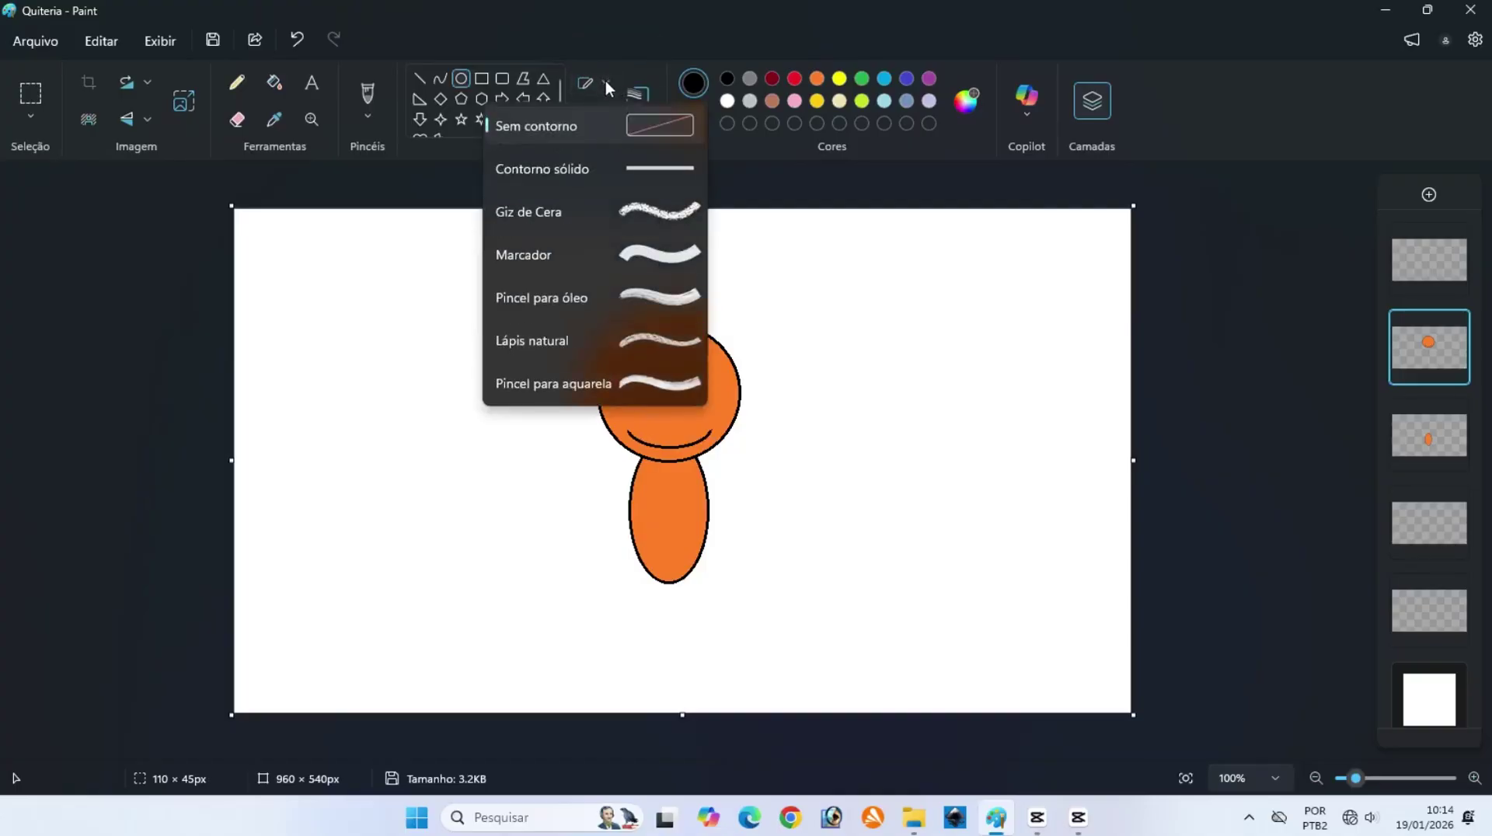
left_click(603, 164)
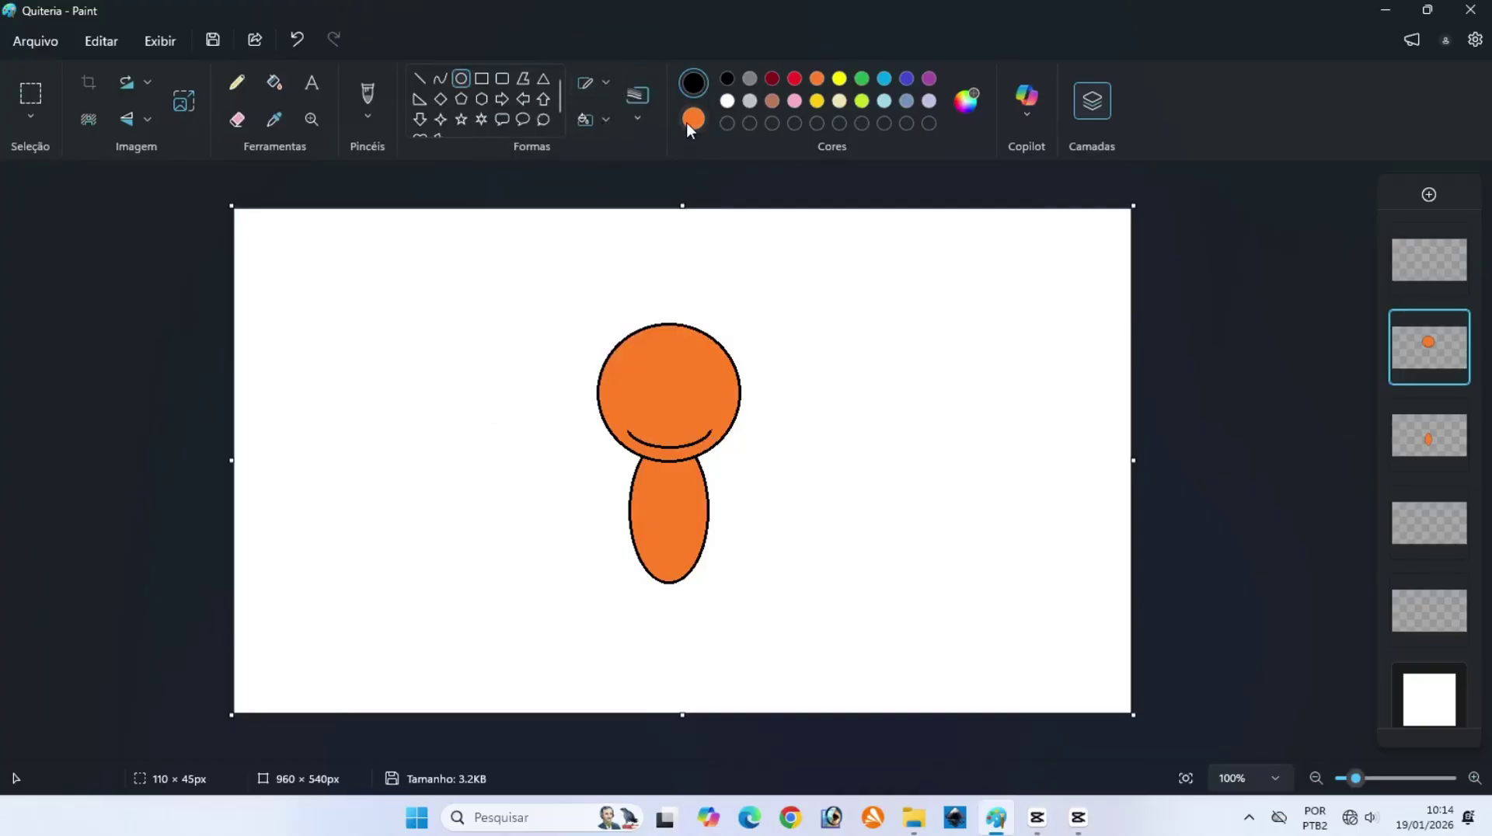
left_click(727, 79)
left_click(696, 82)
left_click_drag(629, 346, 706, 386)
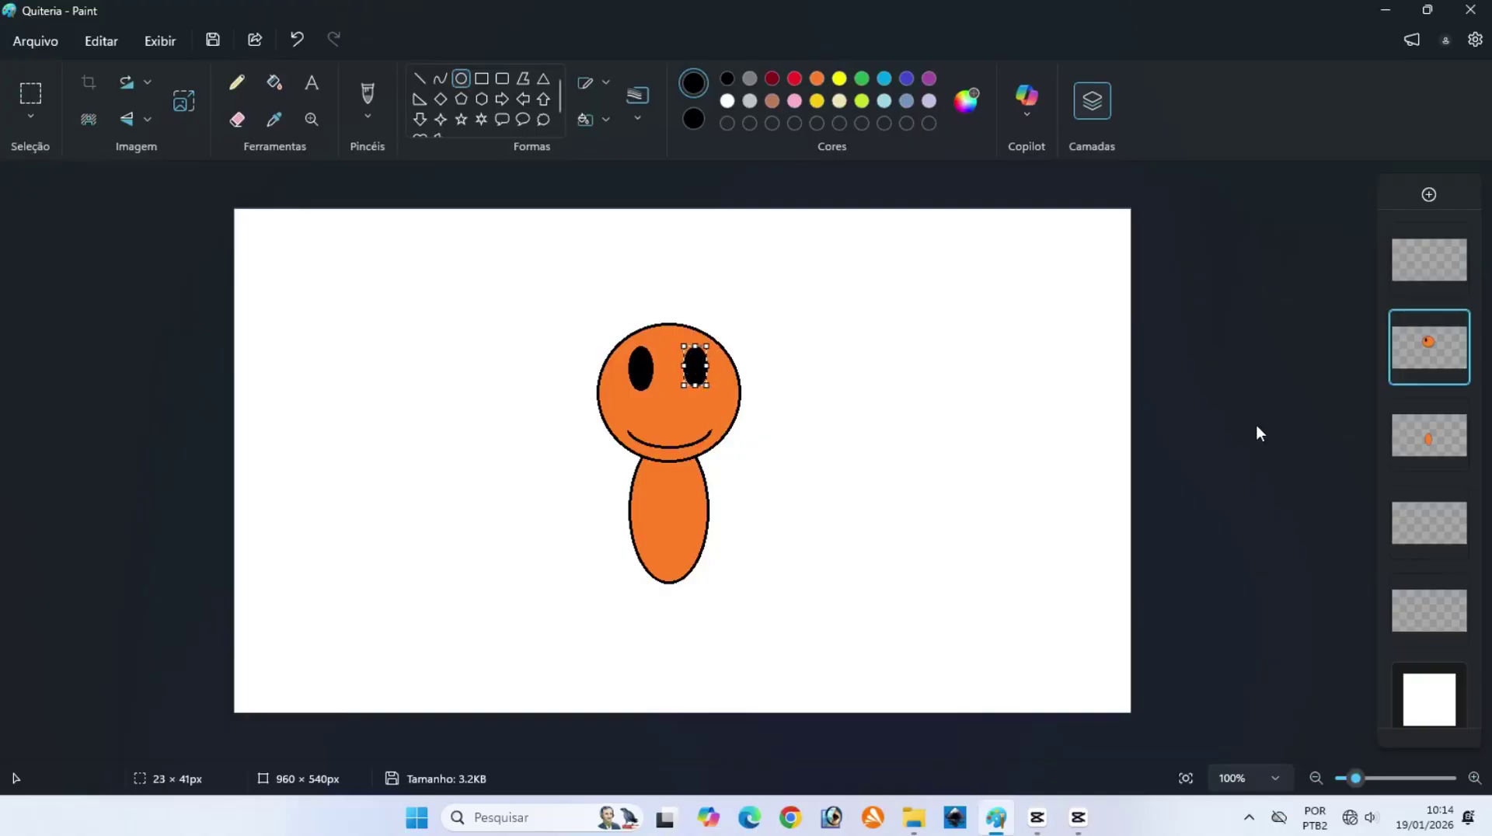
left_click(1285, 366)
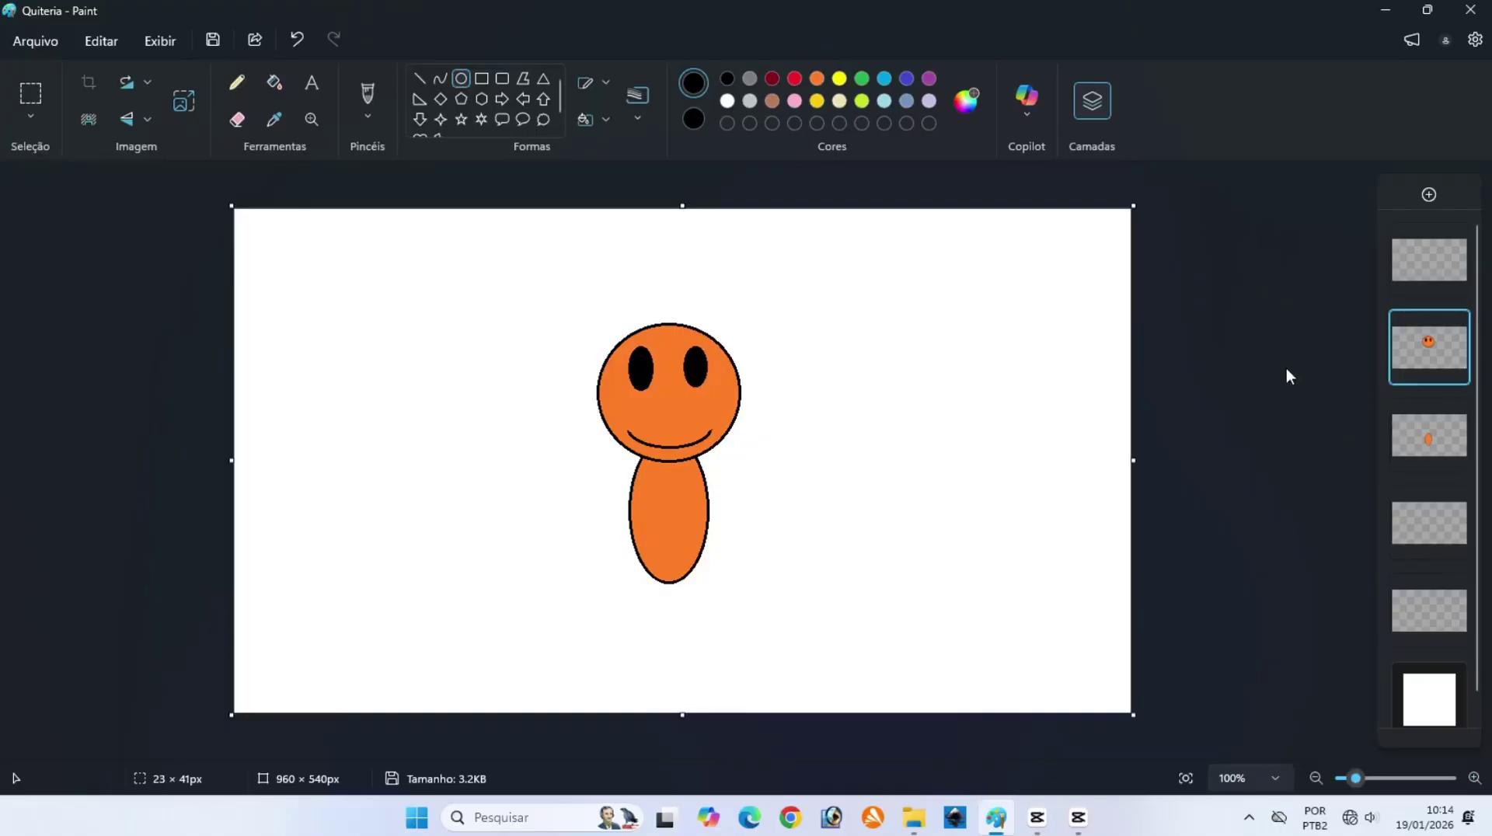
Add a small white highlight ellipse without outline, about 7 × 13 px, inside each black eye.
left_click(694, 118)
left_click(727, 100)
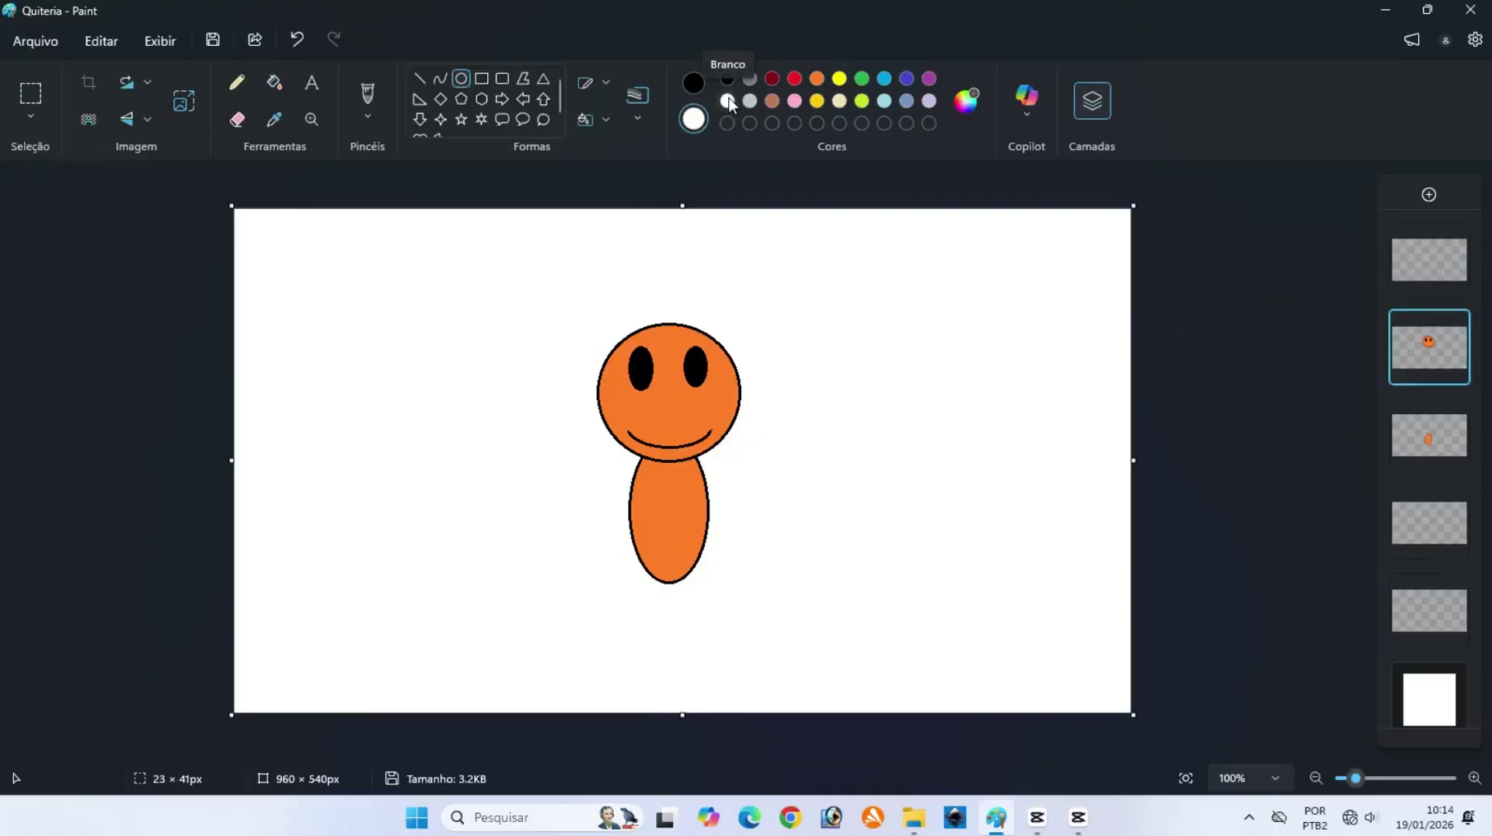
left_click(611, 81)
left_click(604, 116)
left_click(605, 118)
left_click(593, 208)
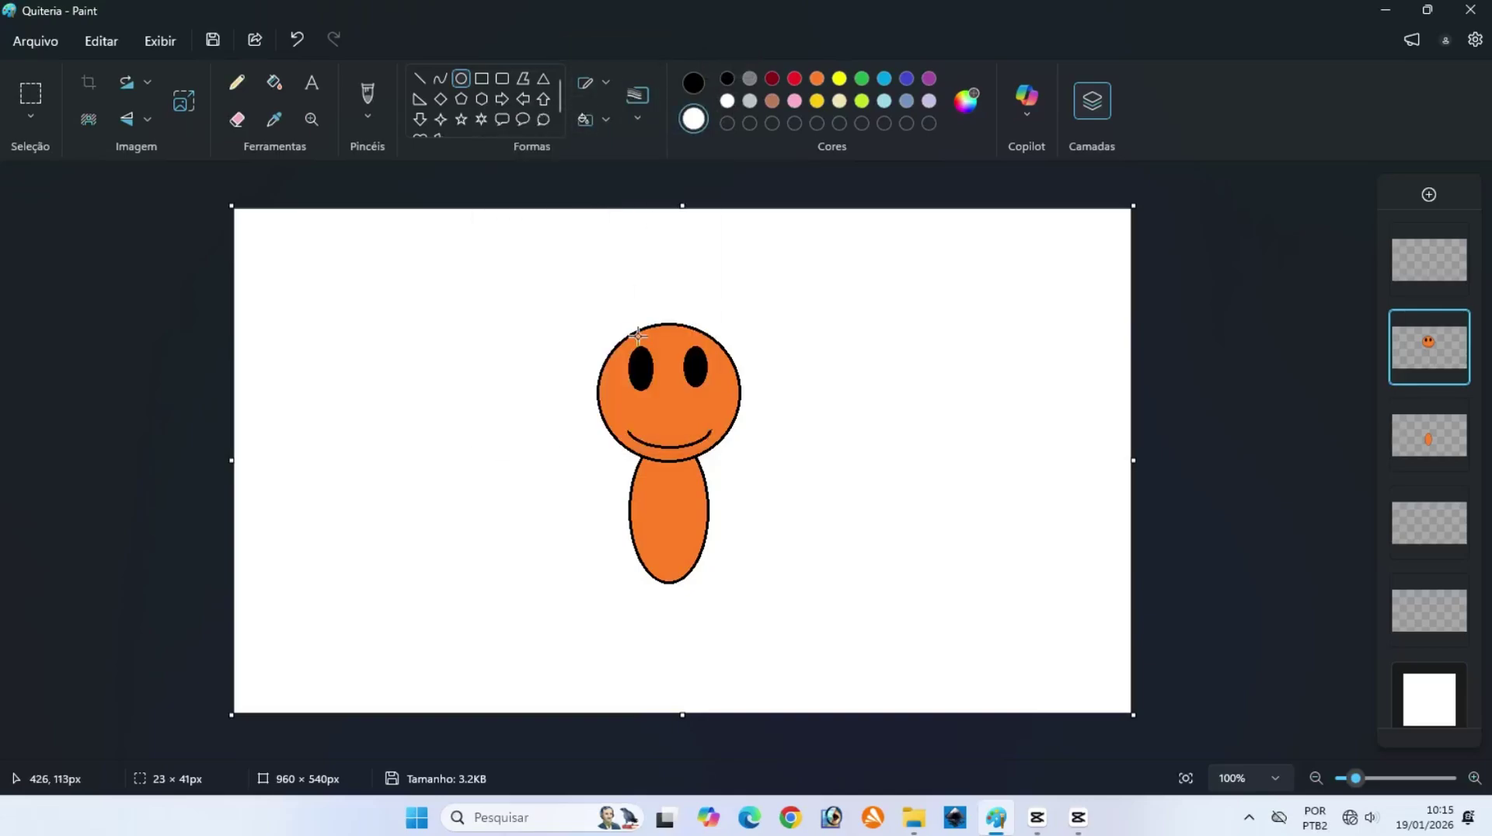
left_click_drag(635, 357, 643, 369)
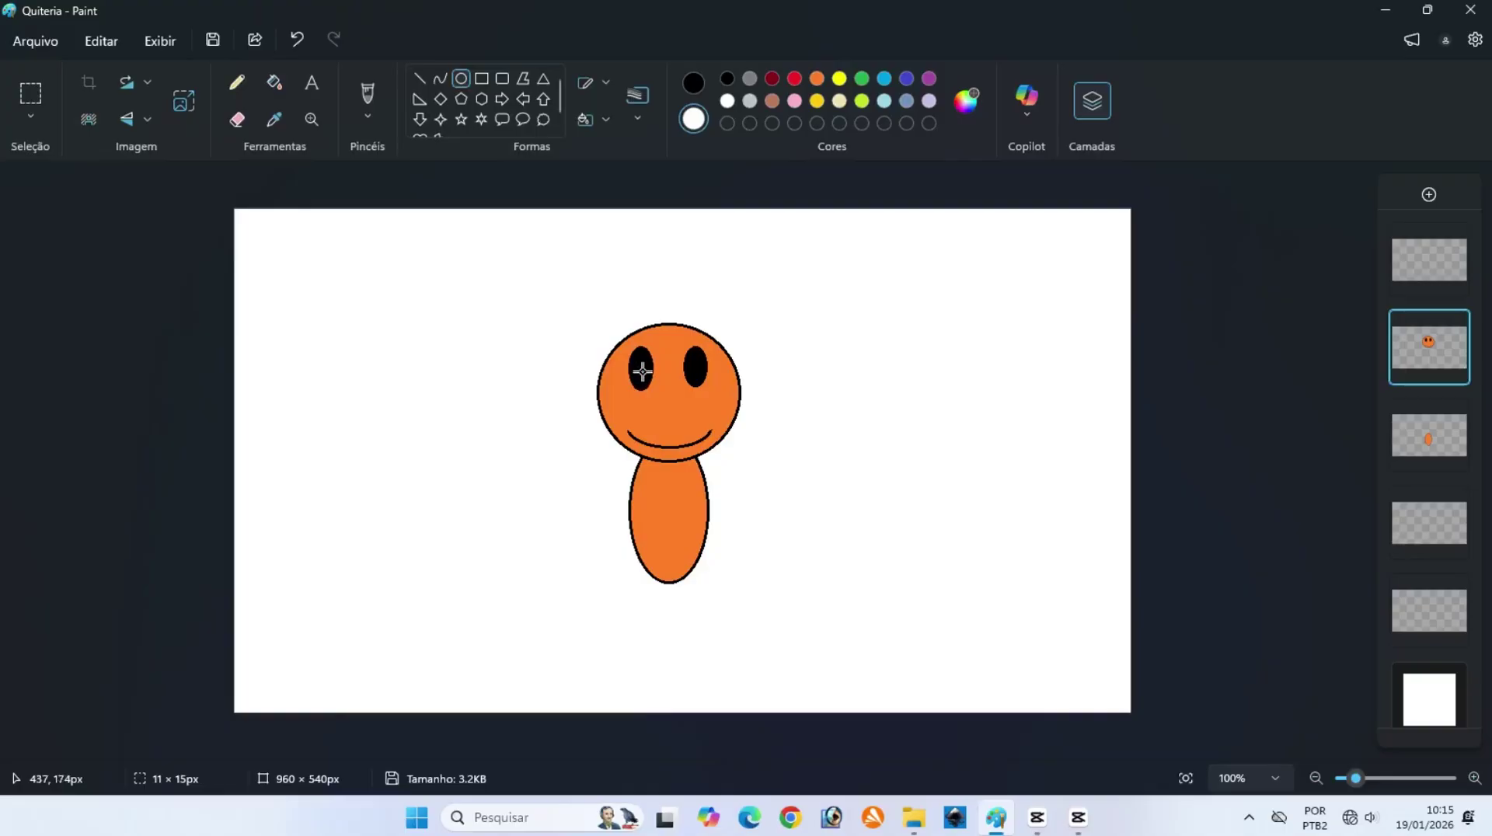
left_click(1229, 373)
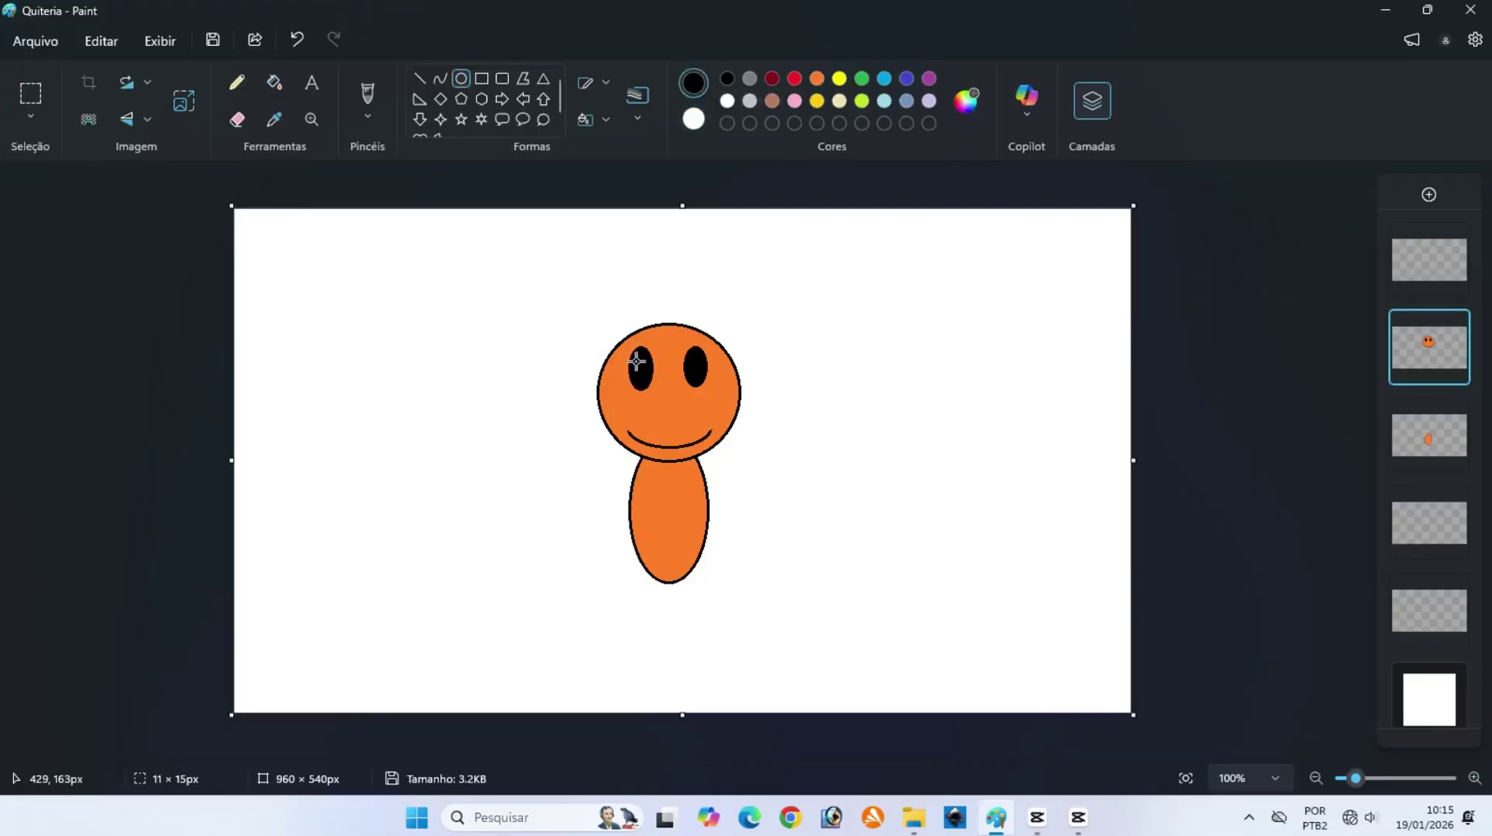
left_click_drag(632, 359, 639, 370)
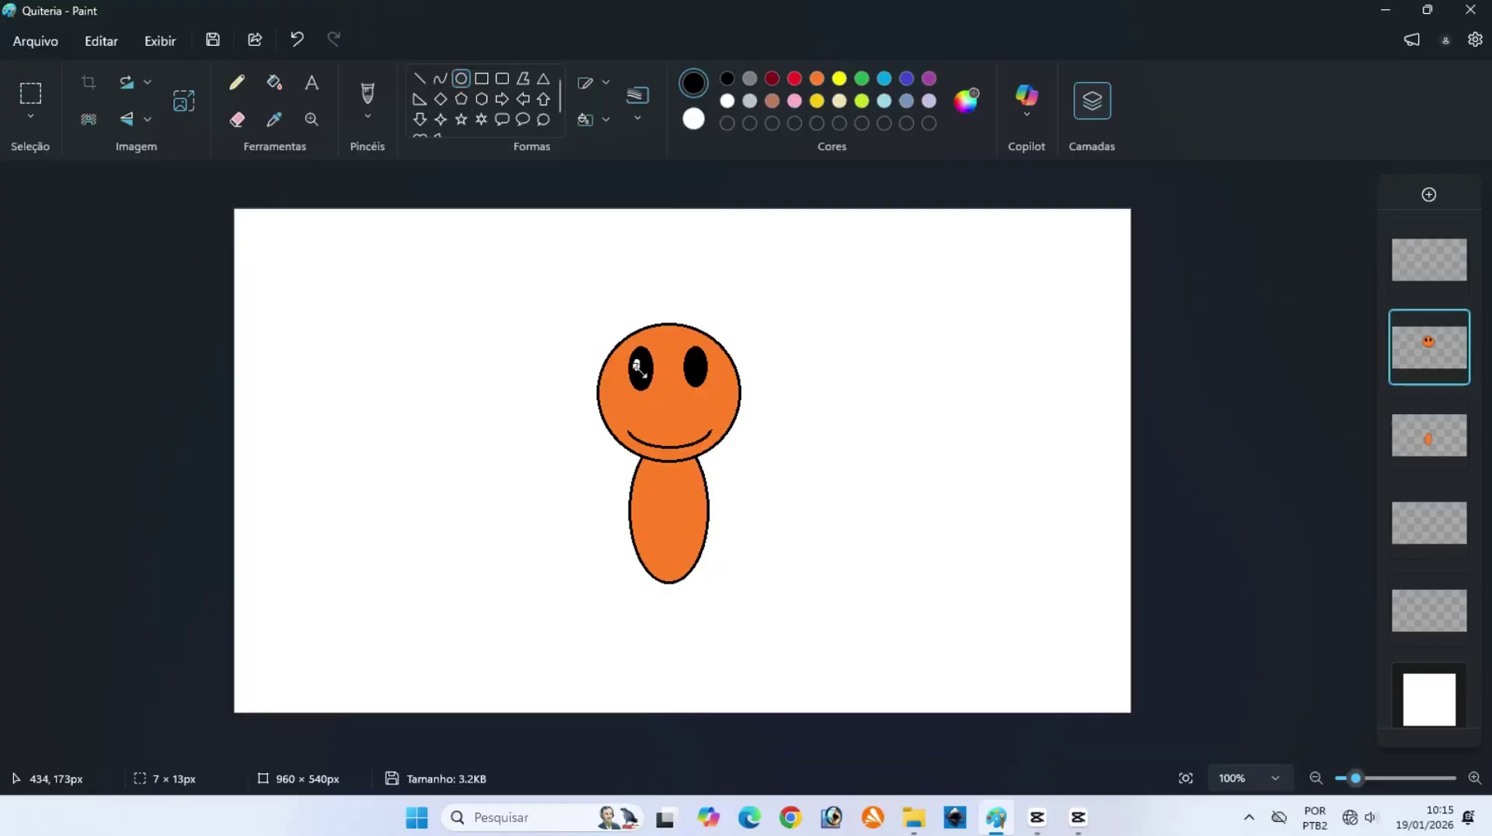
left_click(1204, 360)
left_click_drag(689, 357, 694, 369)
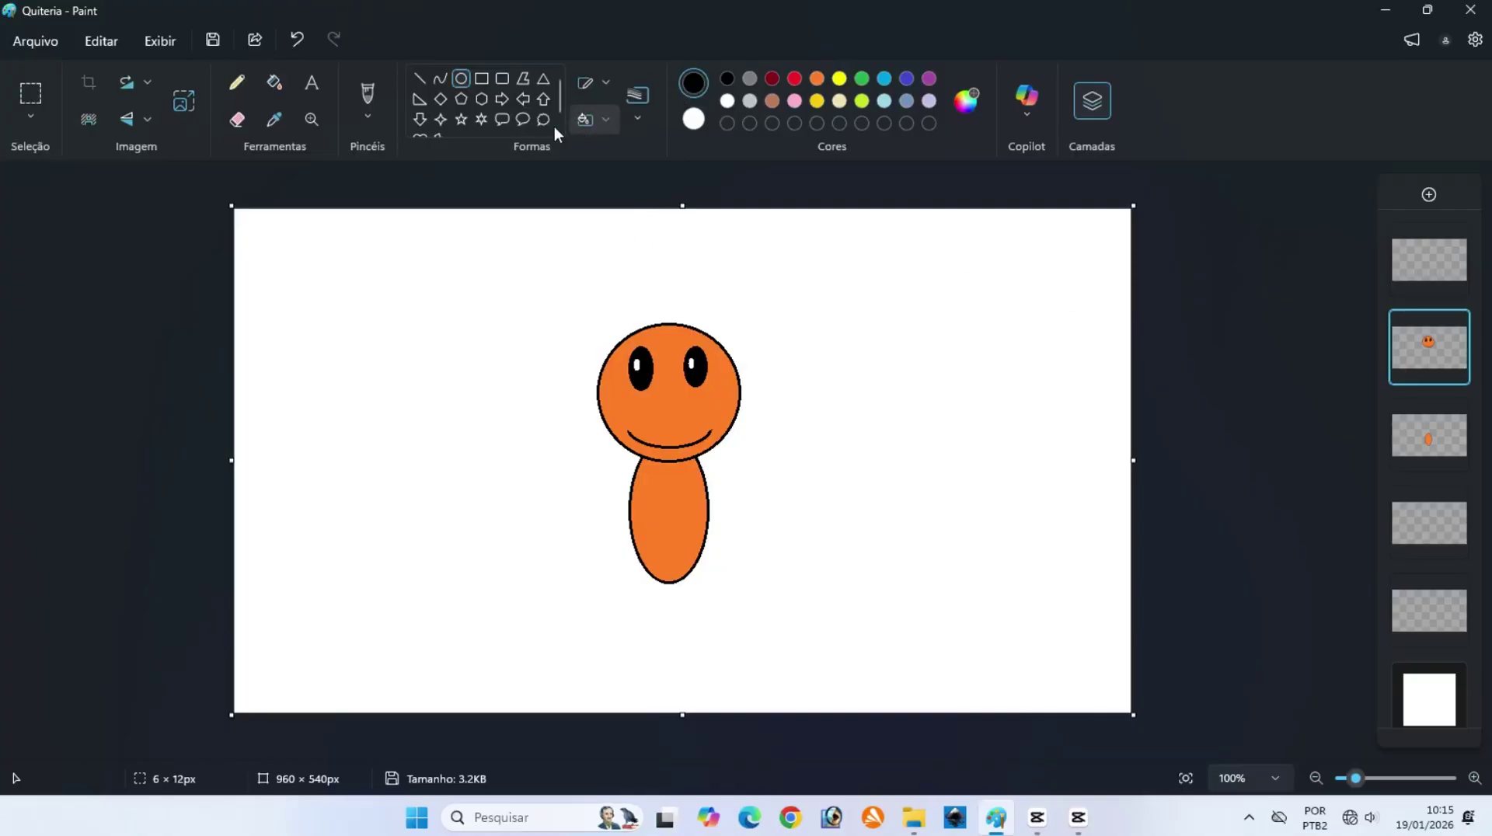
Draw the right antenna as a black solid-outline curve of about 112 × 71 px, rising from the head and bending outward.
left_click(440, 77)
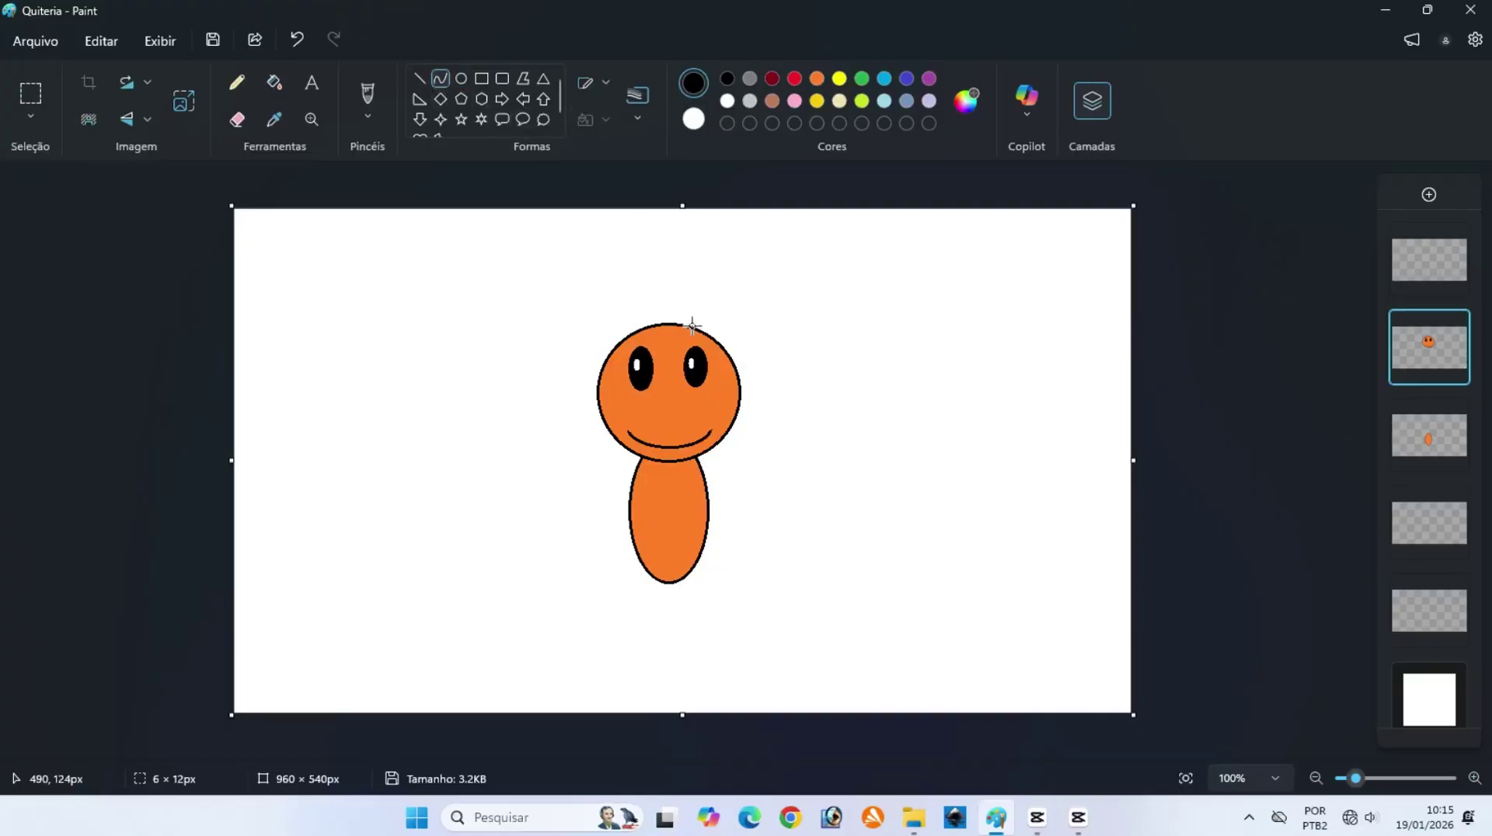
left_click_drag(691, 326, 794, 271)
left_click(694, 120)
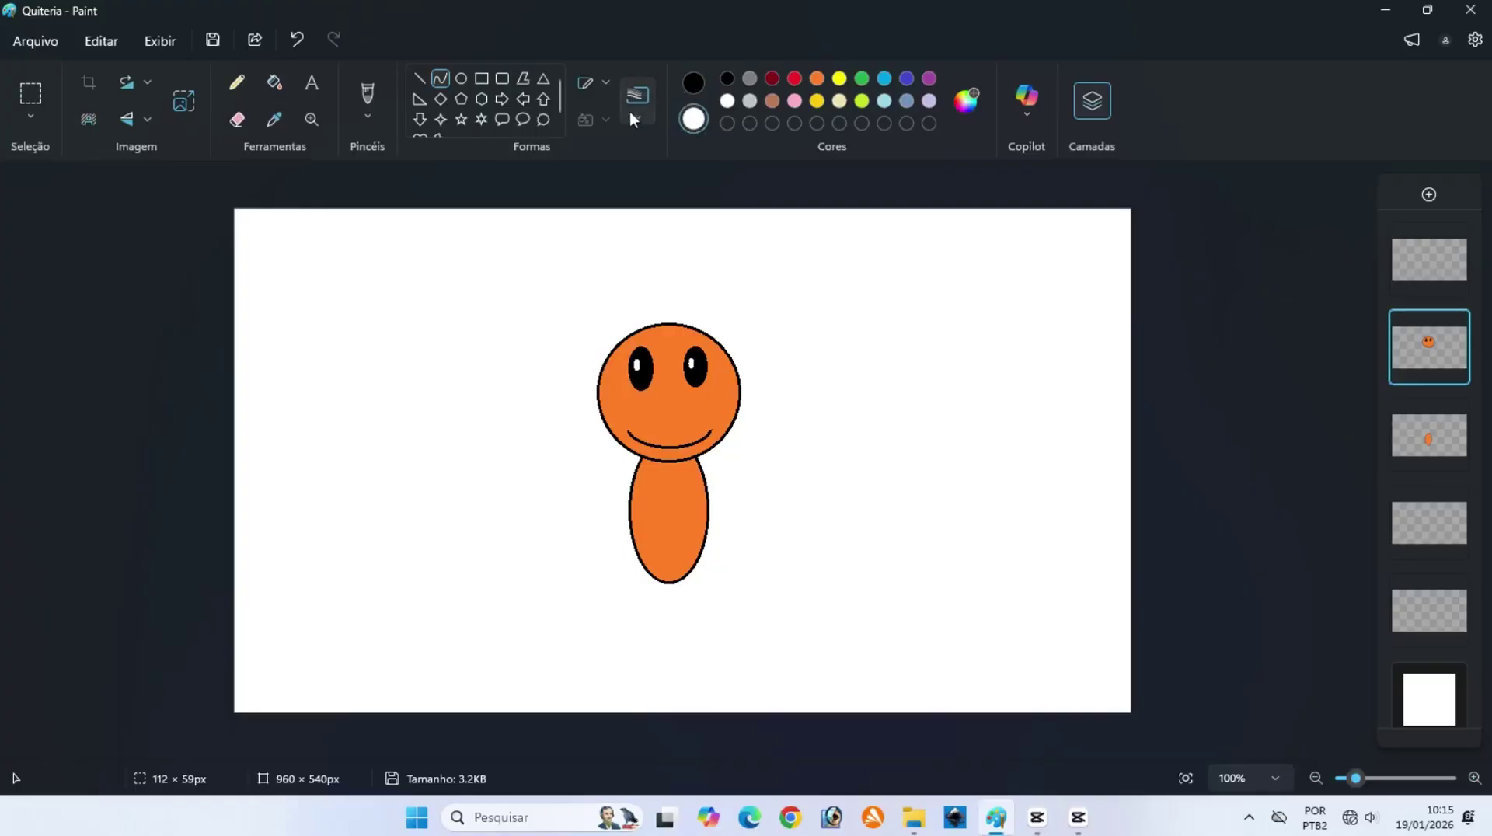
left_click(606, 83)
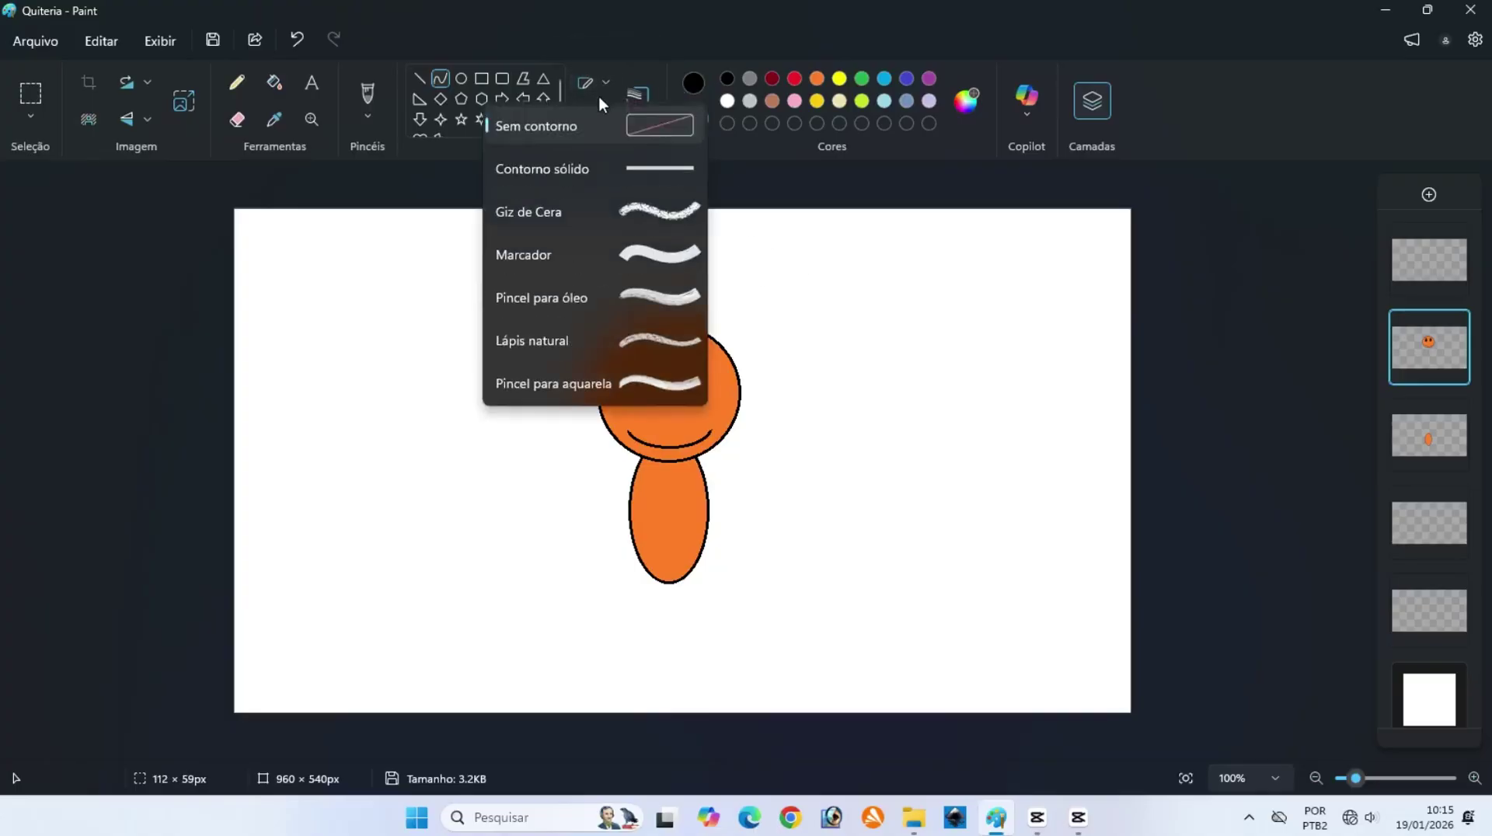
left_click(604, 169)
left_click_drag(690, 327, 708, 261)
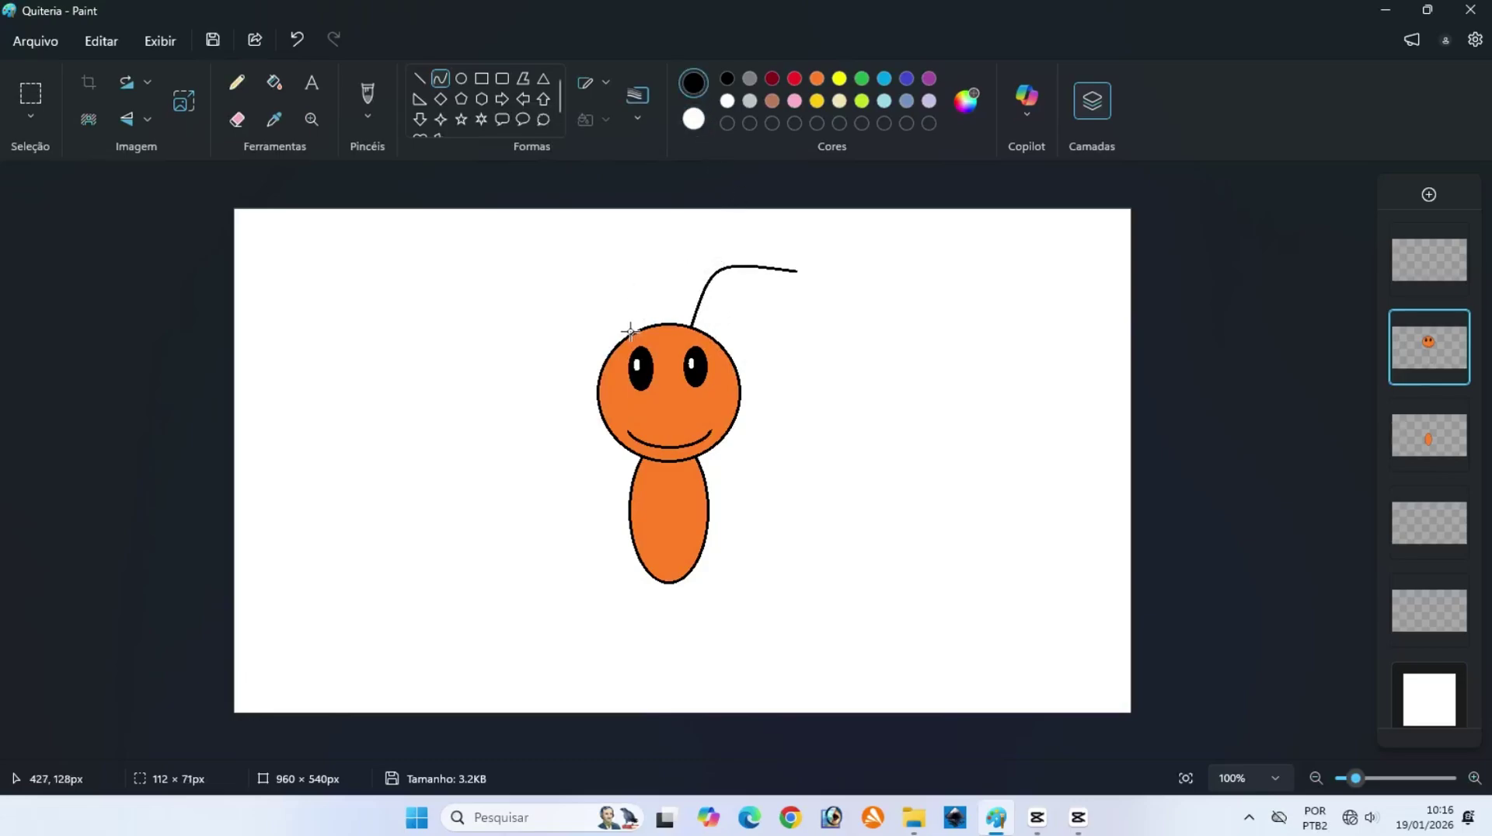
Adjust the right antenna's base on the head and draw a matching left antenna curve of about 123 × 71 px.
left_click_drag(635, 332, 700, 259)
left_click_drag(701, 326, 692, 332)
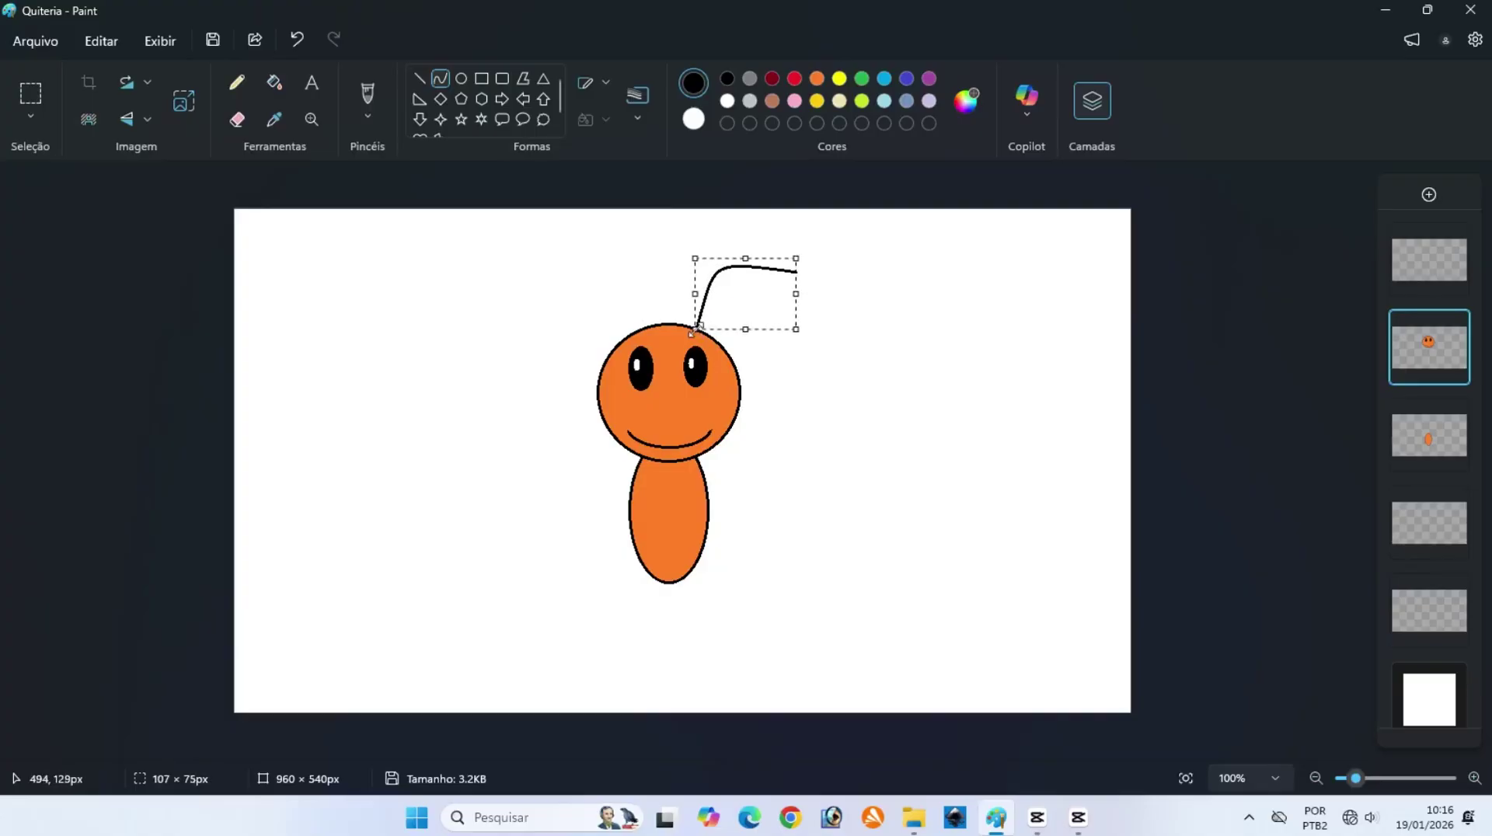
left_click(1157, 356)
mouse_move(639, 328)
left_mouse_down()
mouse_move(606, 264)
mouse_move(524, 268)
mouse_move(526, 280)
mouse_move(634, 262)
left_mouse_up()
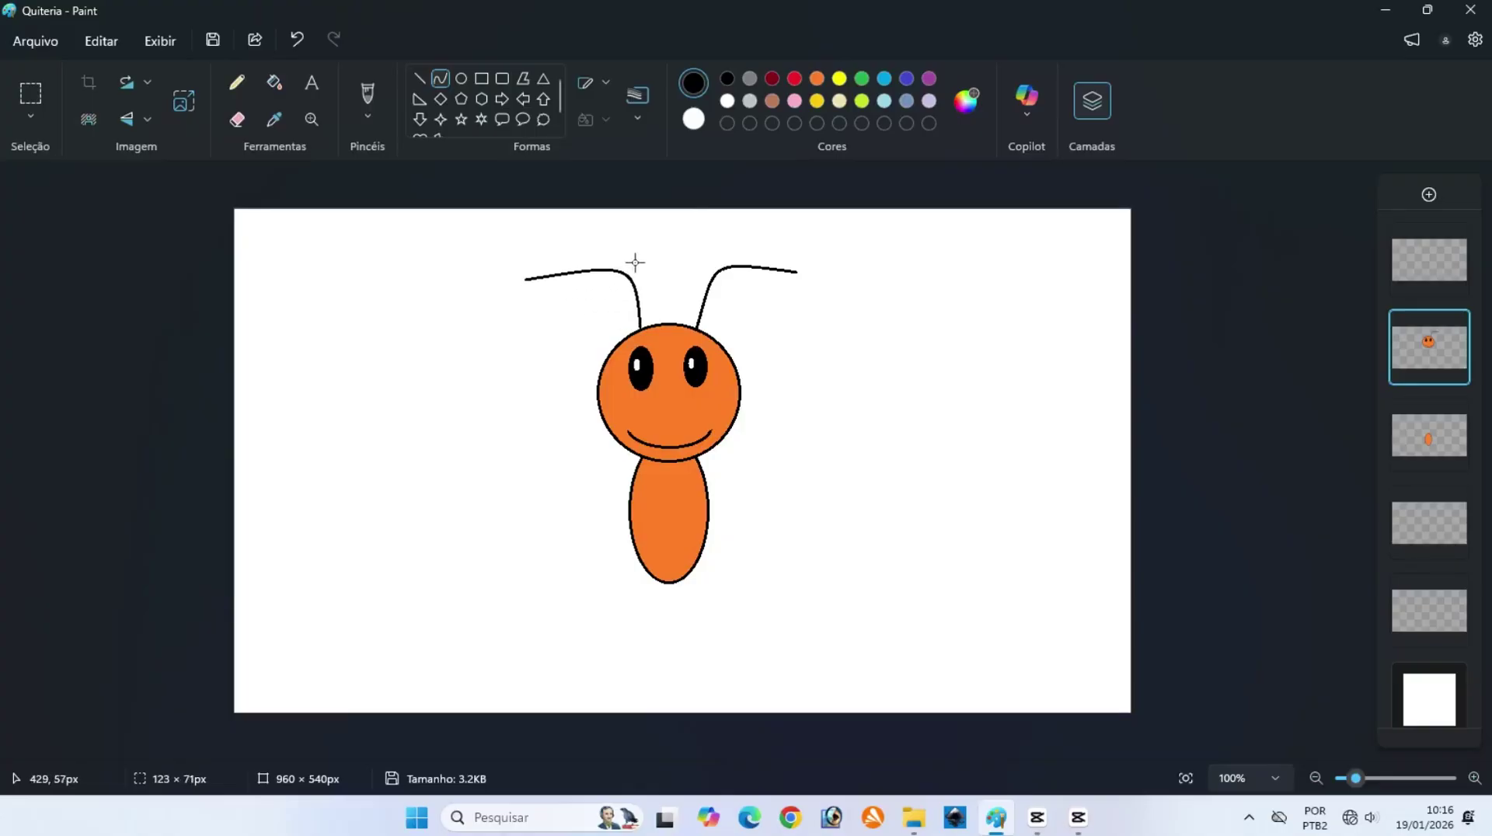
left_click(1147, 404)
Cap the outer end of each antenna with a black solid-filled ellipse, the left one about 17 × 23 px.
left_click(693, 119)
left_click(727, 78)
left_click(460, 79)
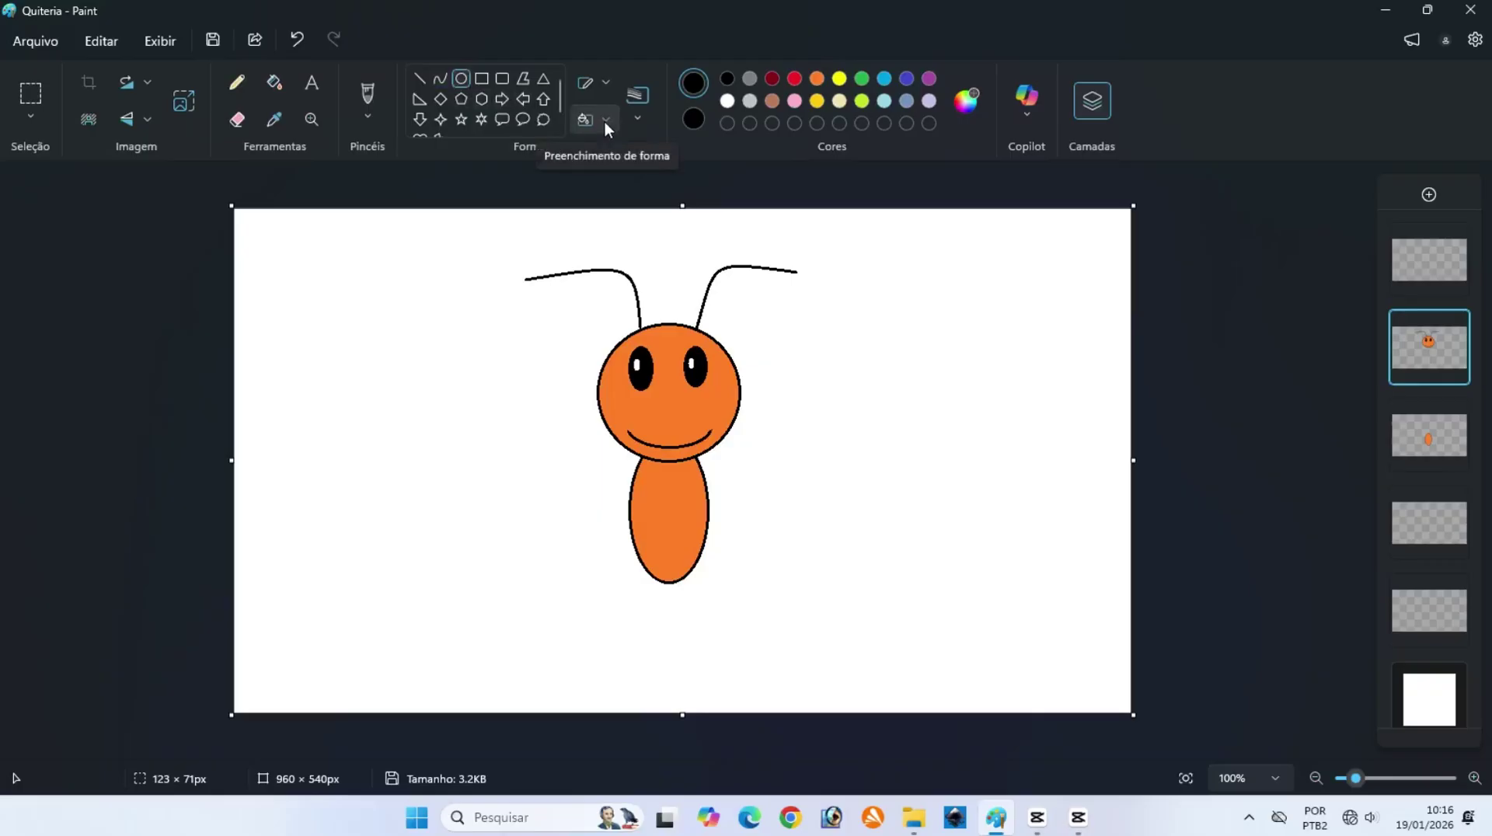
left_click(606, 123)
left_click(600, 202)
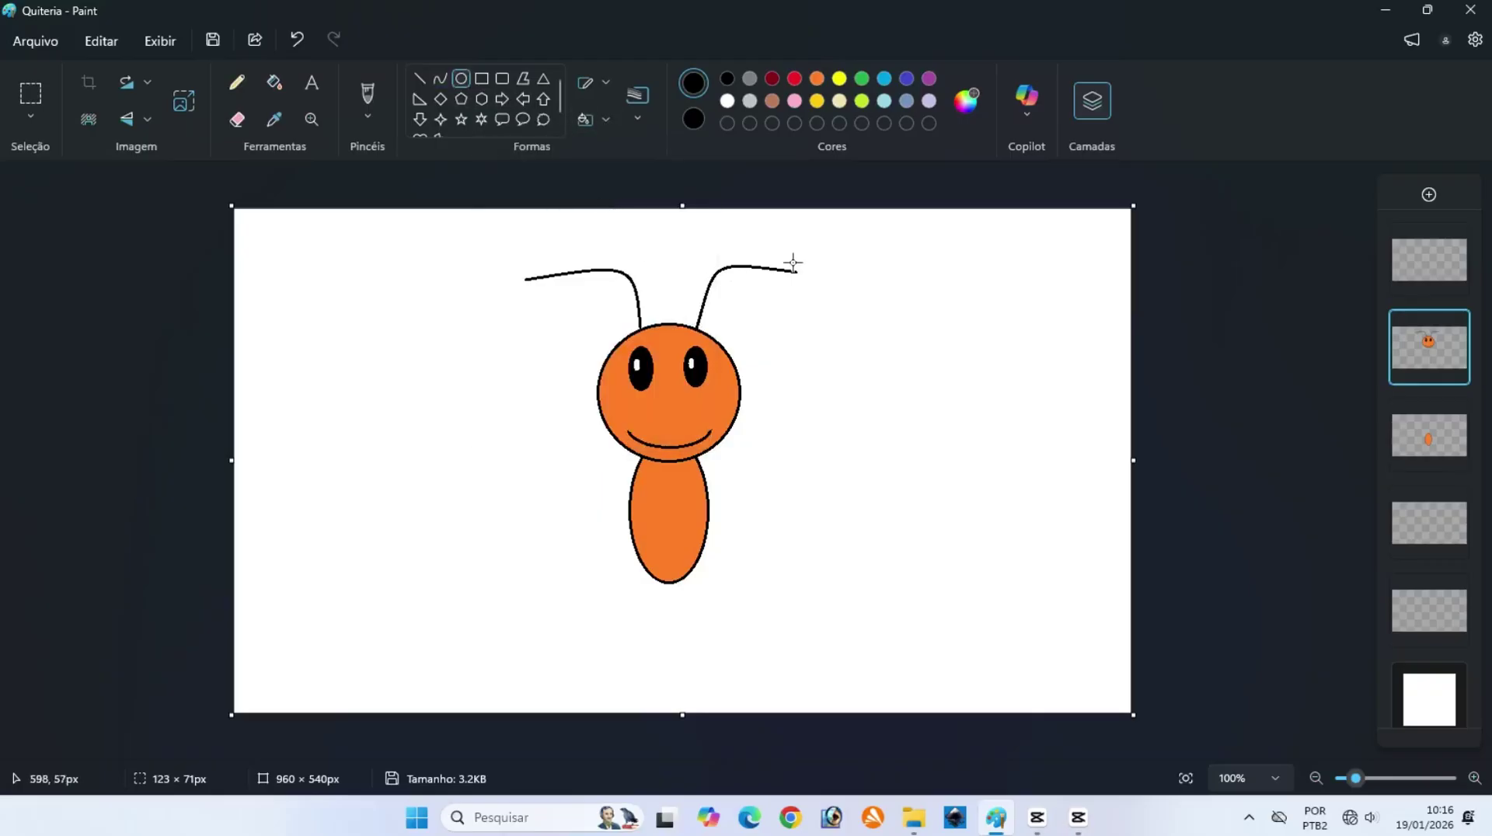
left_click_drag(793, 262, 807, 287)
left_click(1149, 323)
left_click_drag(516, 267, 533, 290)
left_click(1148, 444)
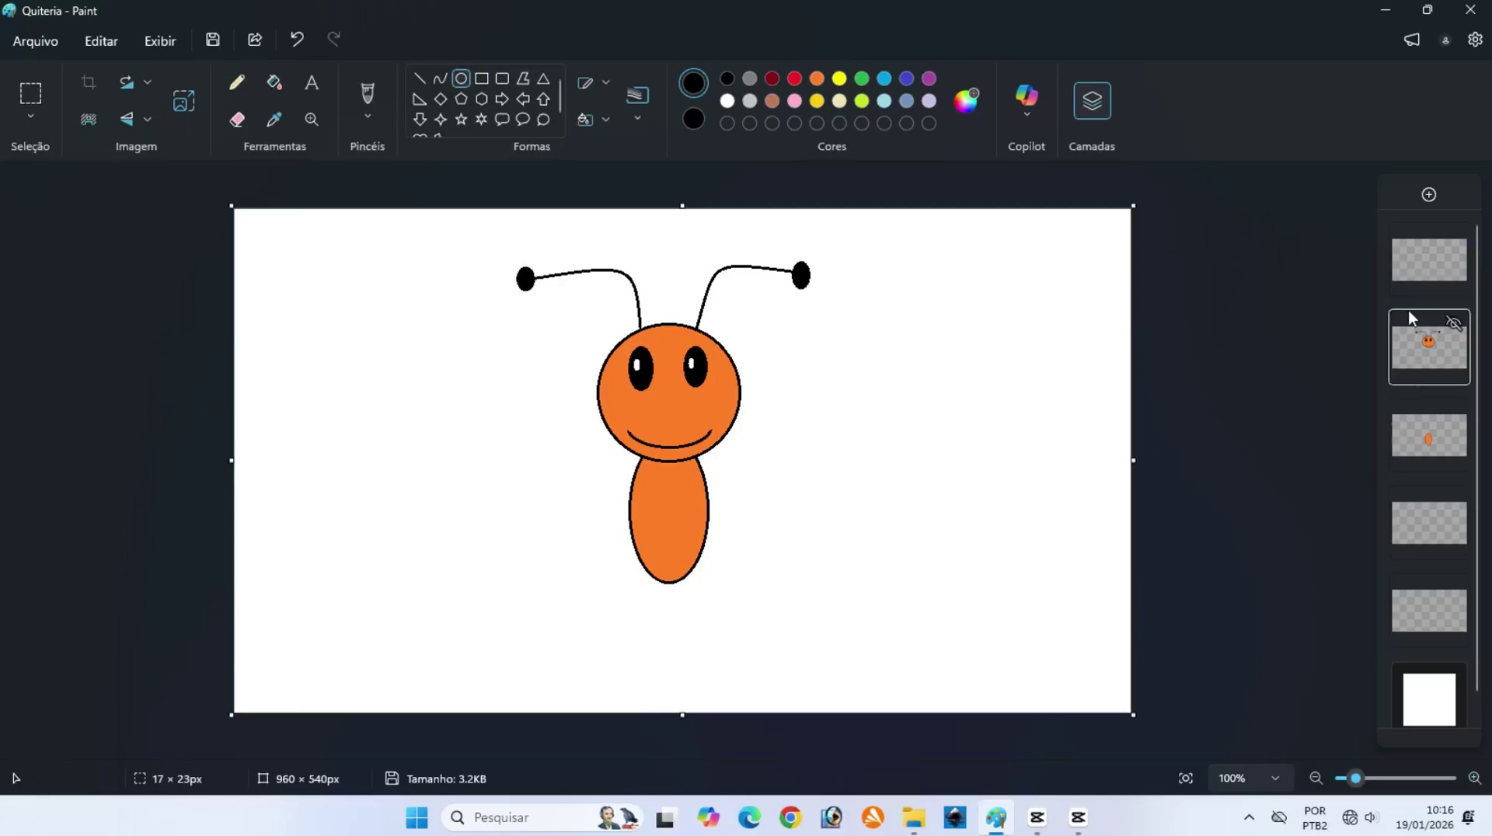
On the empty top layer, draw an unfilled black ellipse with an 8px outline, about 112 × 133 px, around the left eye as a glasses lens.
left_click(1418, 269)
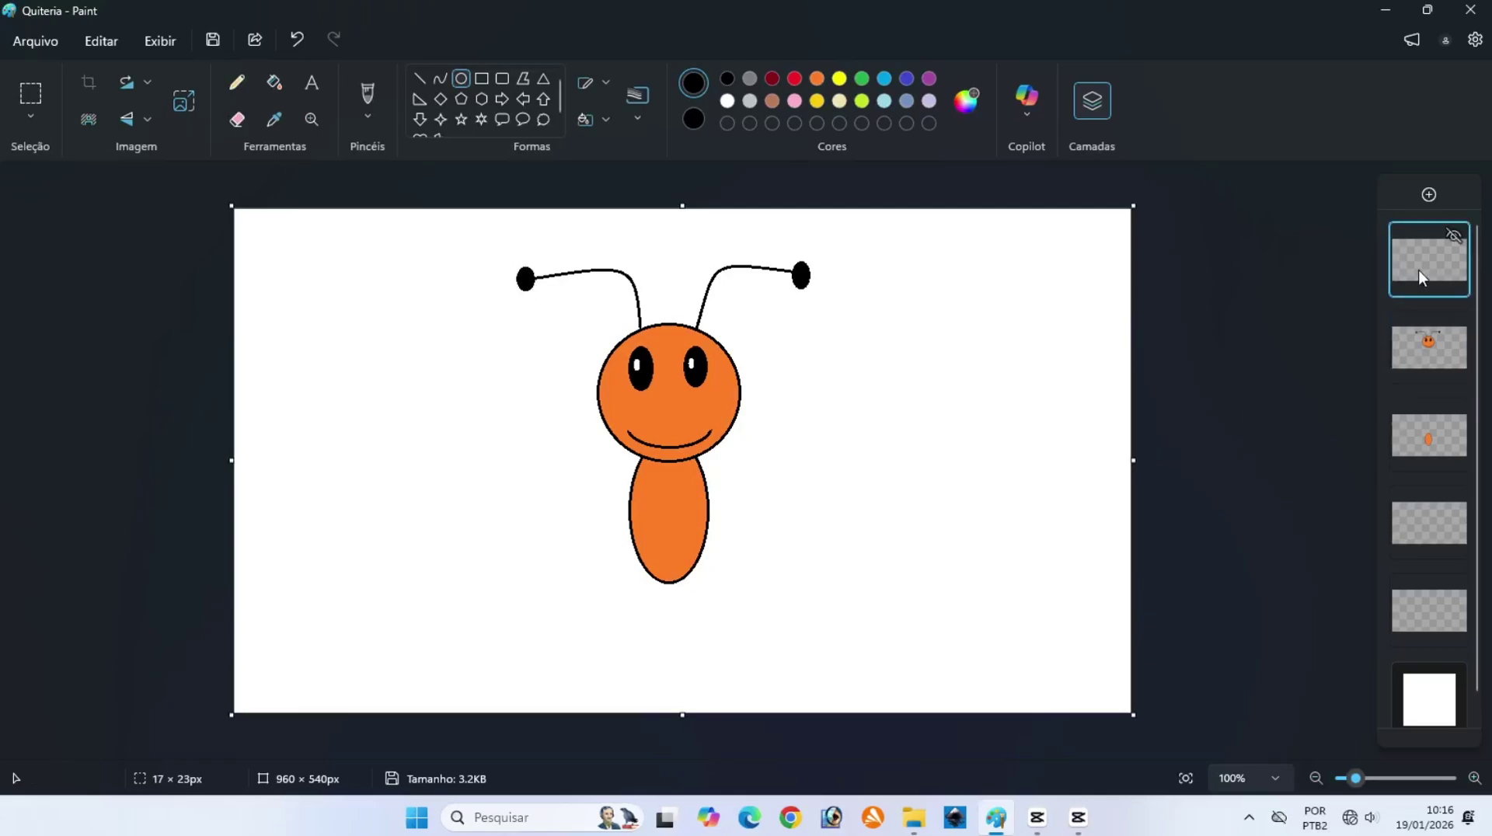
left_click(608, 118)
left_click(603, 157)
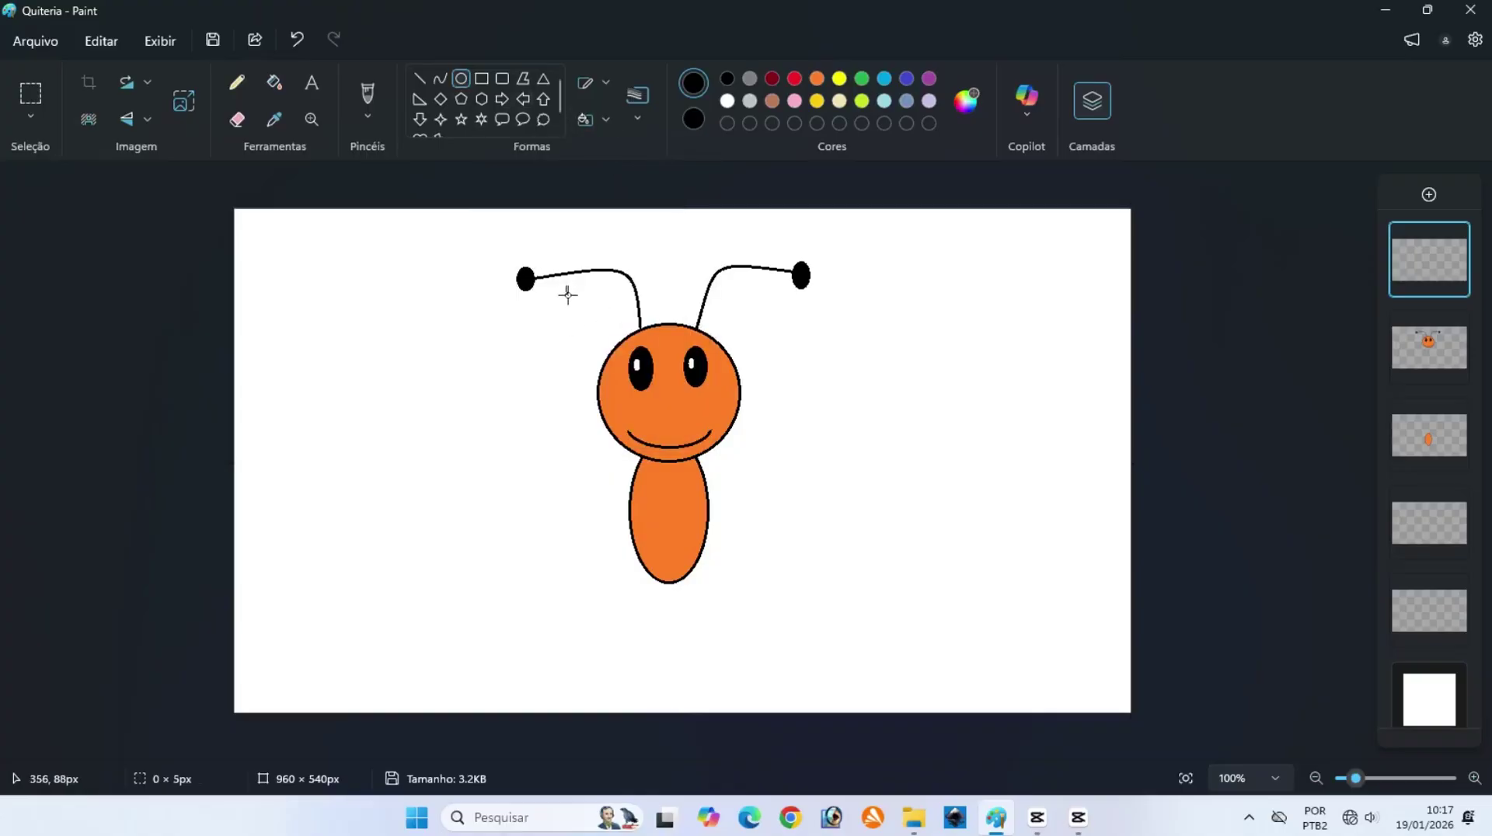
left_click_drag(566, 285, 672, 411)
left_click(638, 118)
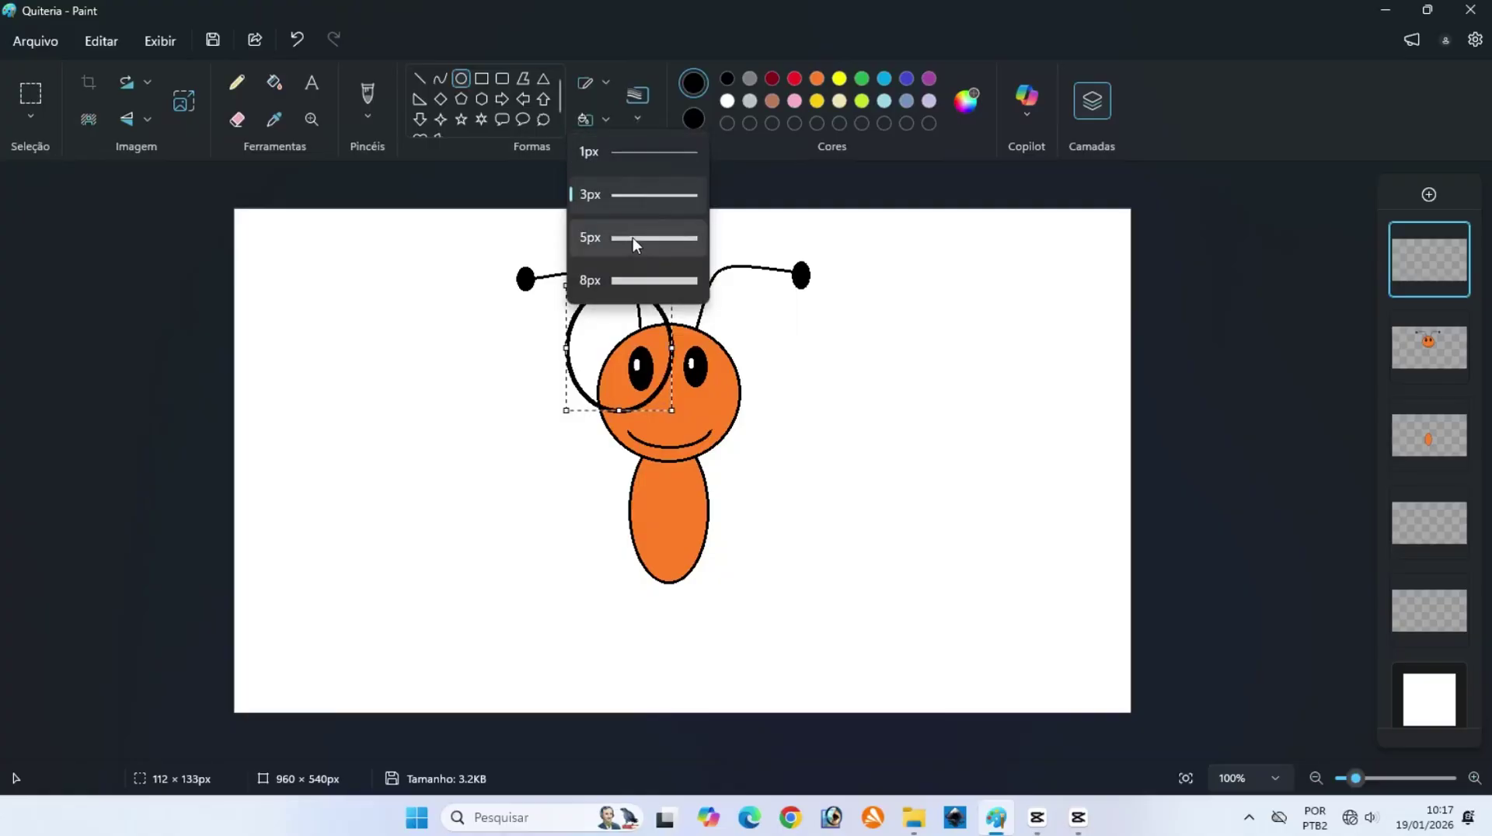
left_click(637, 282)
left_click_drag(619, 342, 614, 351)
left_click(1193, 433)
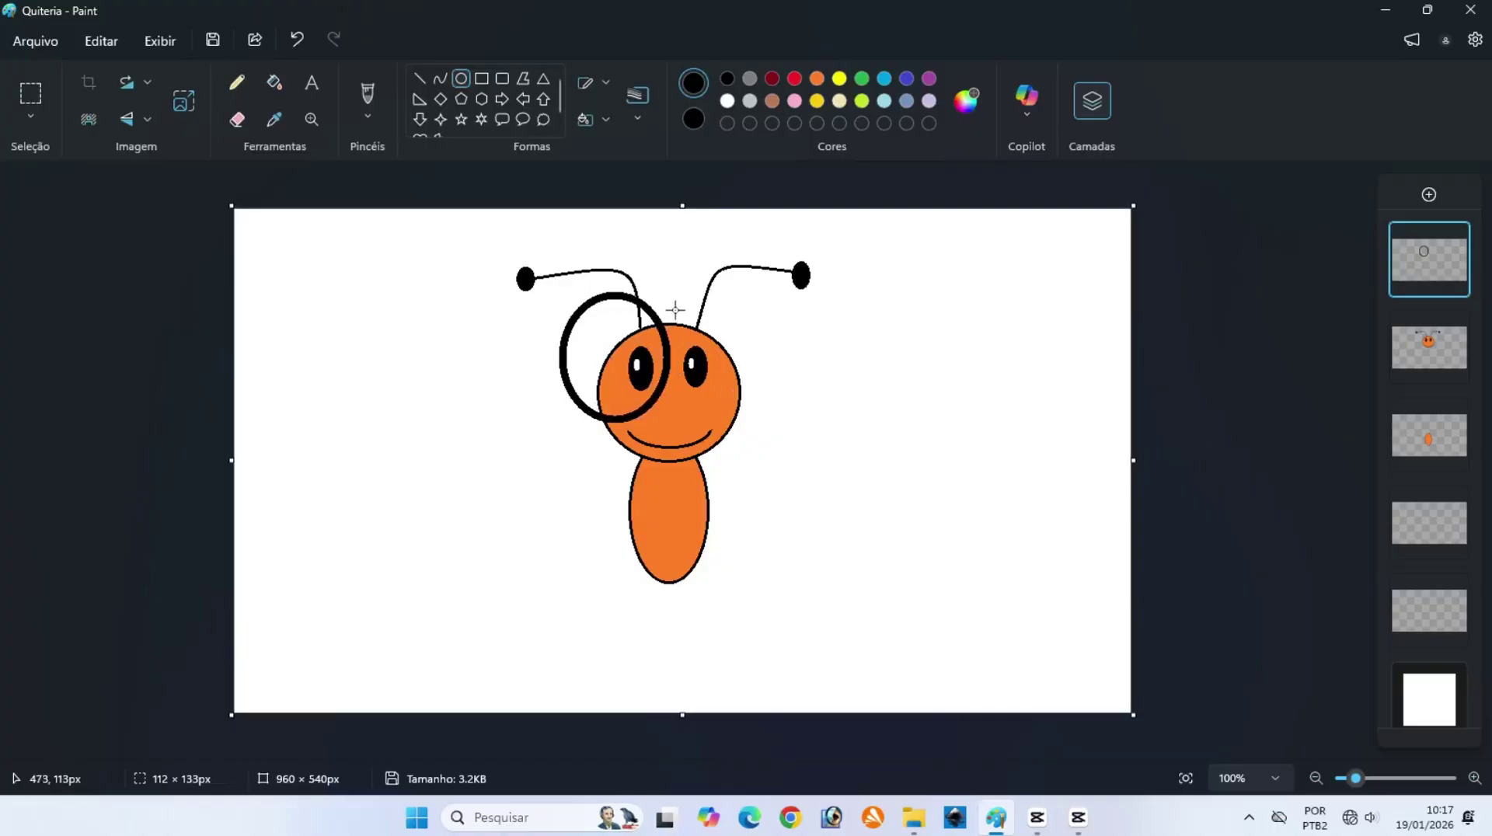
Draw a matching glasses lens of about 109 × 127 px around the right eye and place it against the left lens.
left_click_drag(675, 305, 777, 420)
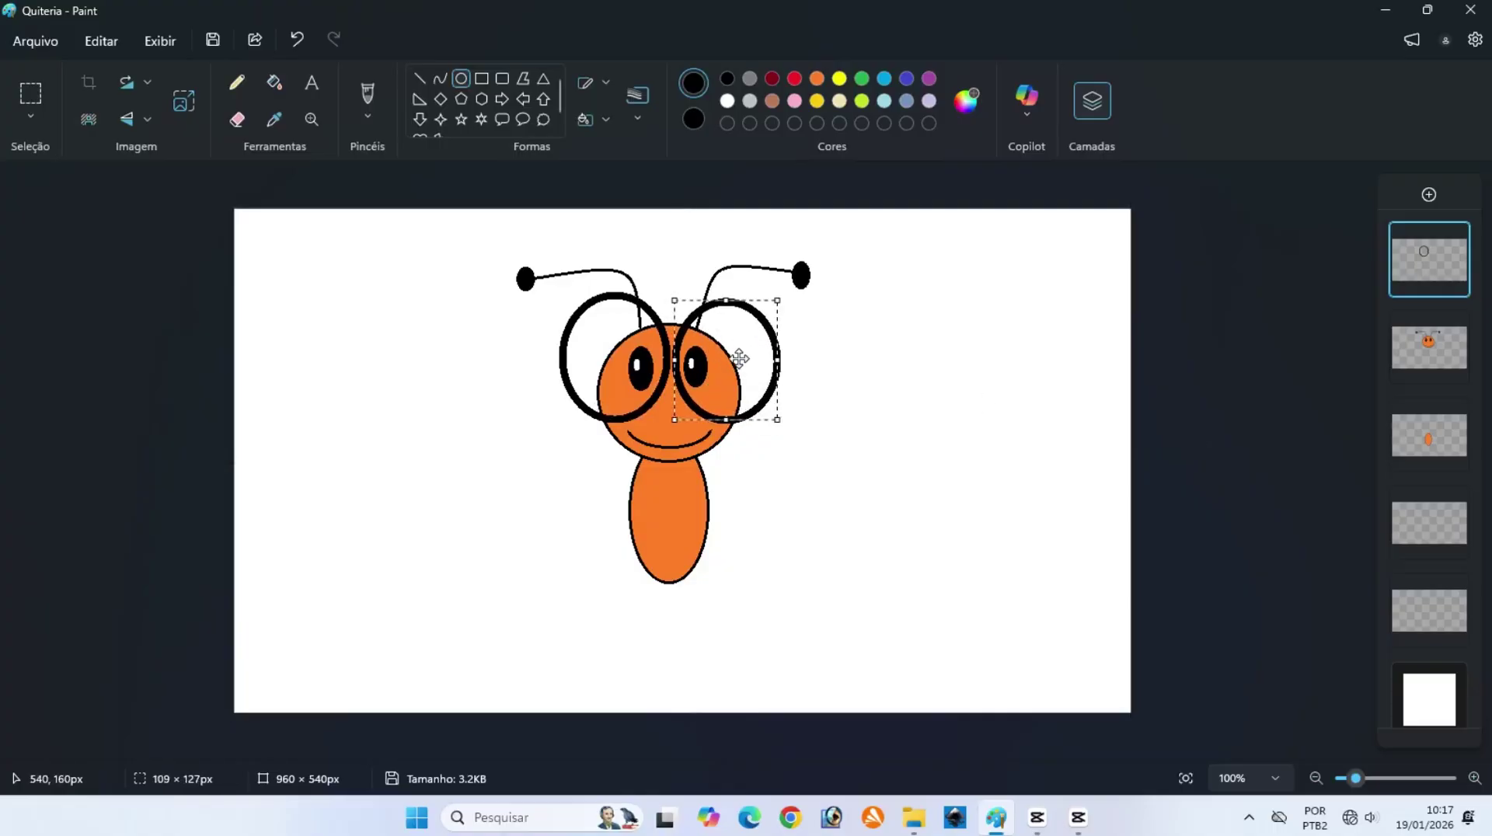
left_click_drag(739, 346, 733, 356)
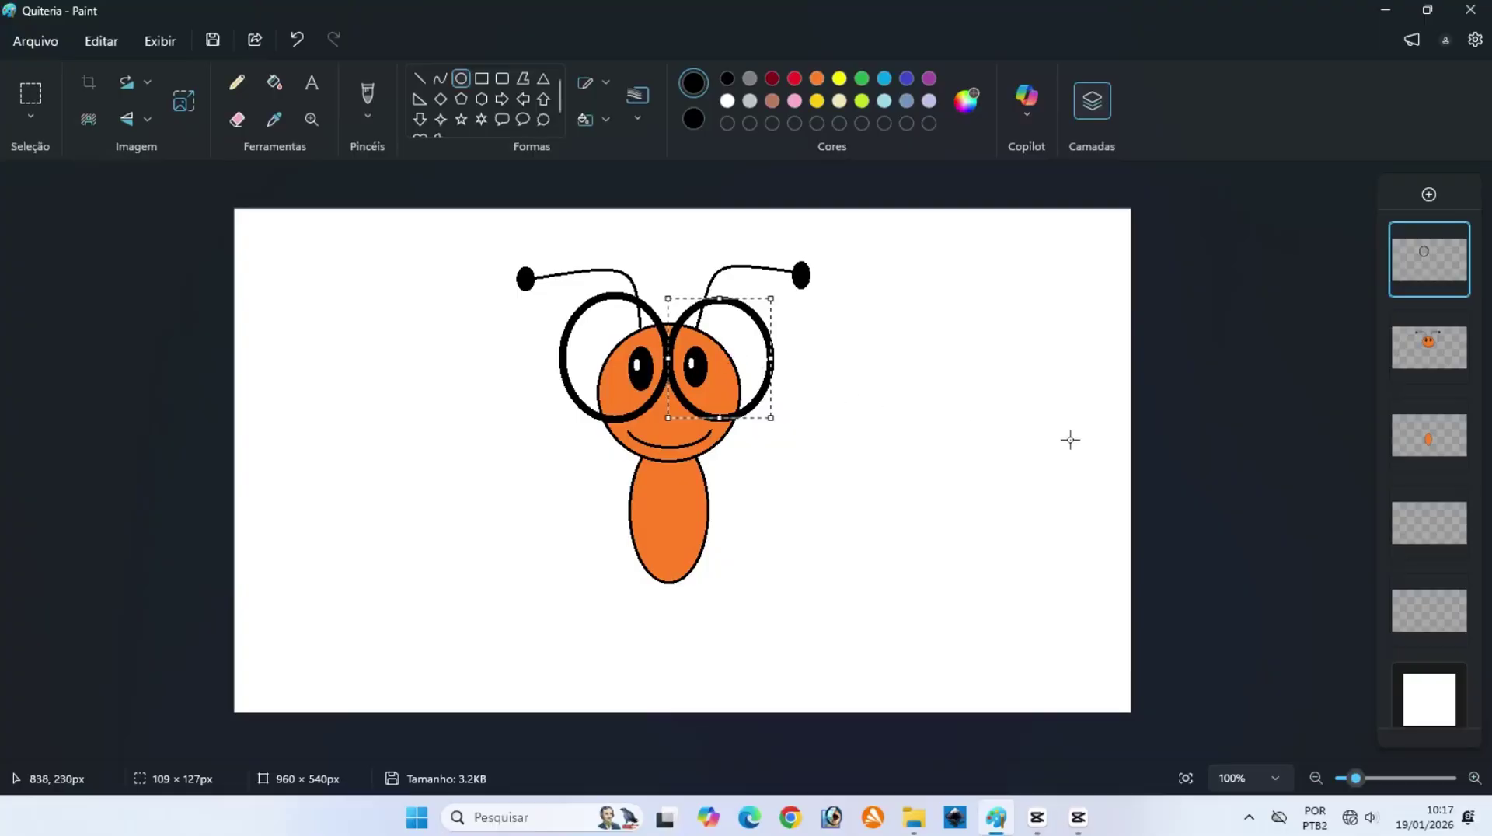
left_click(1182, 431)
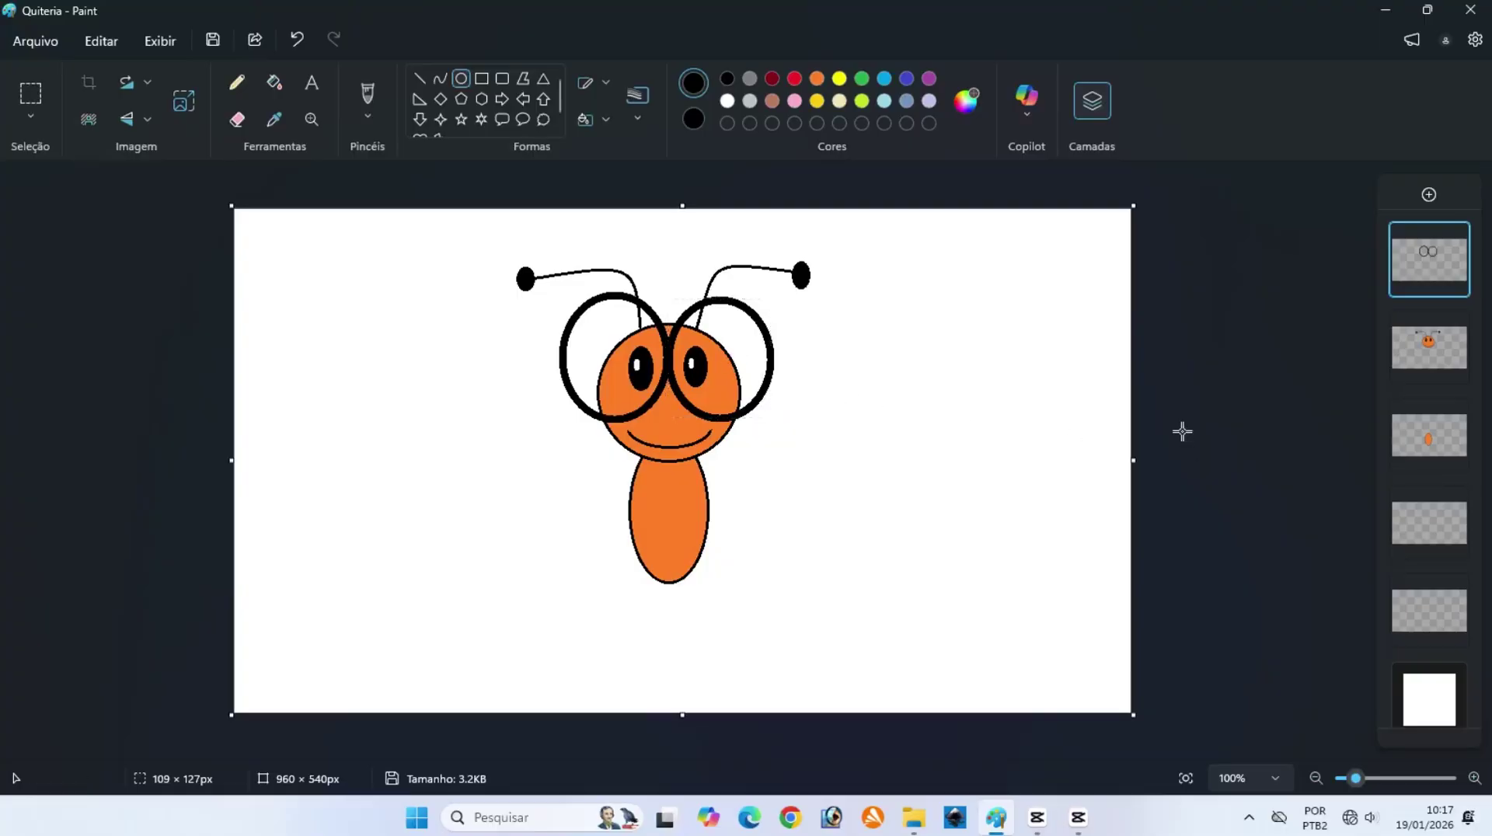
On the empty layer above the background, draw two lilac solid-filled wing ellipses behind the body, the right about 125 × 216 px, the left about 123 × 229 px.
left_click(607, 121)
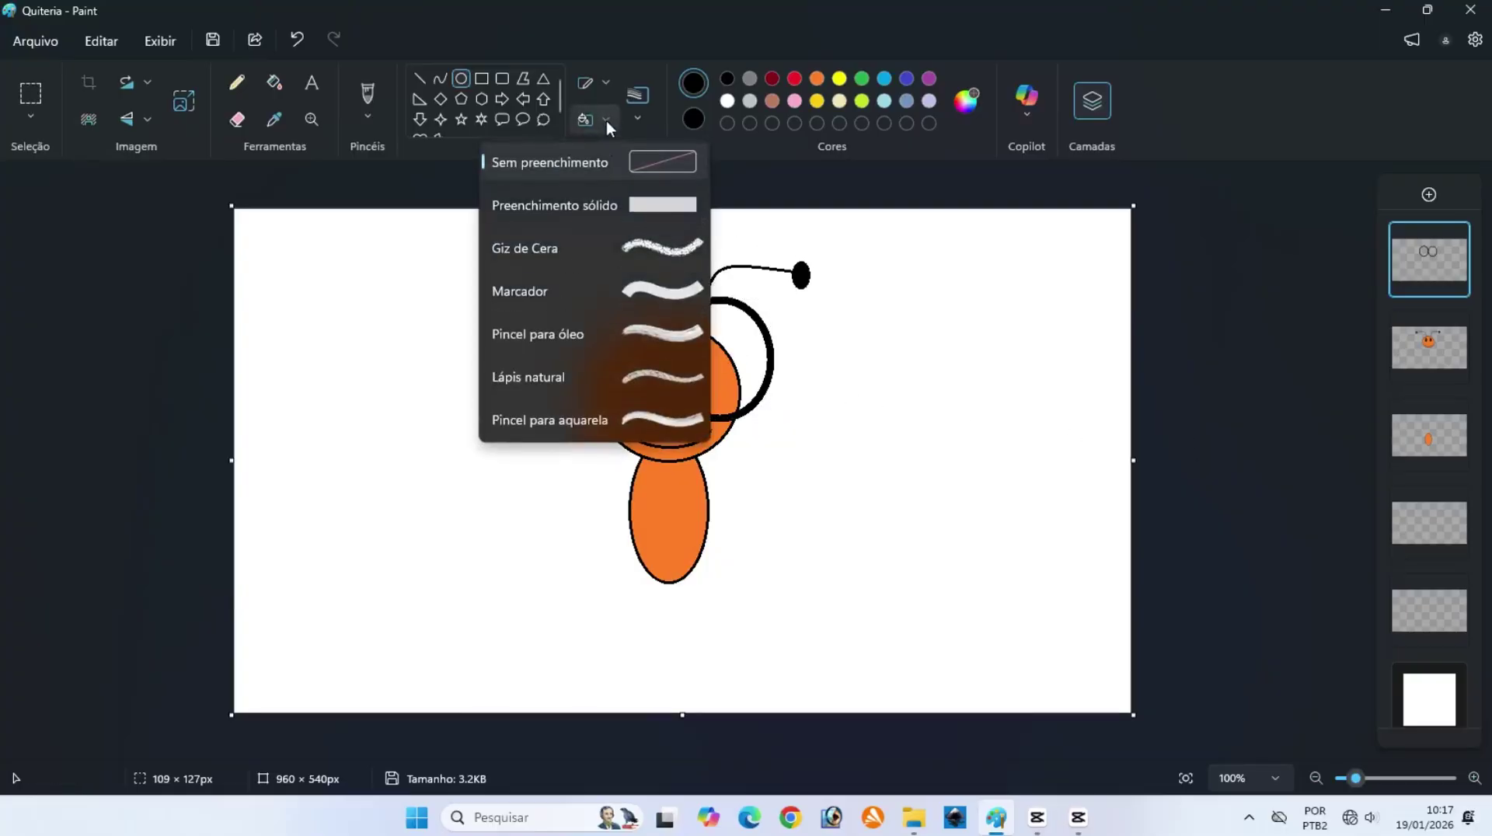
left_click(600, 207)
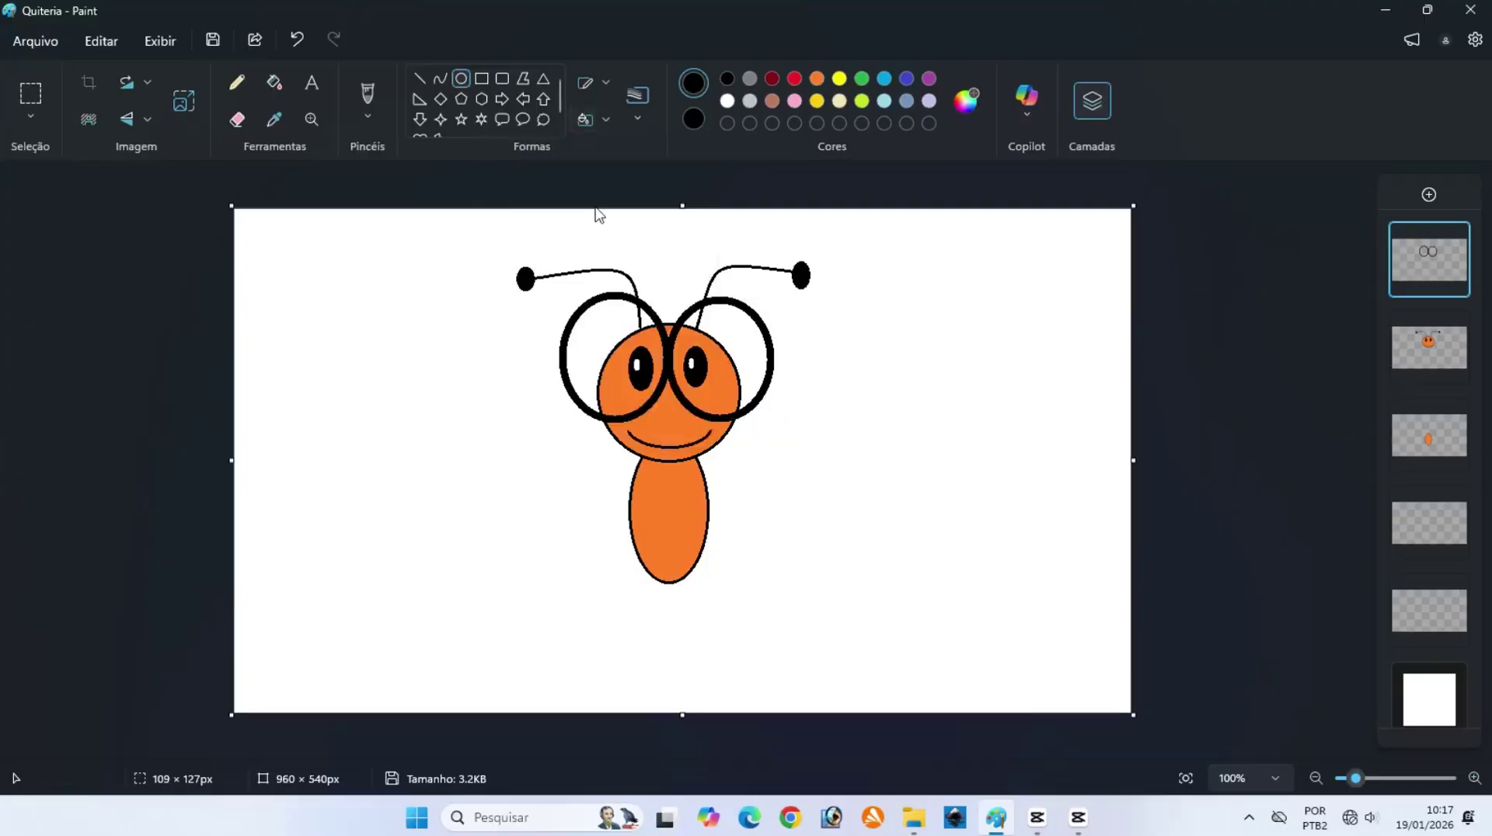
left_click(1428, 523)
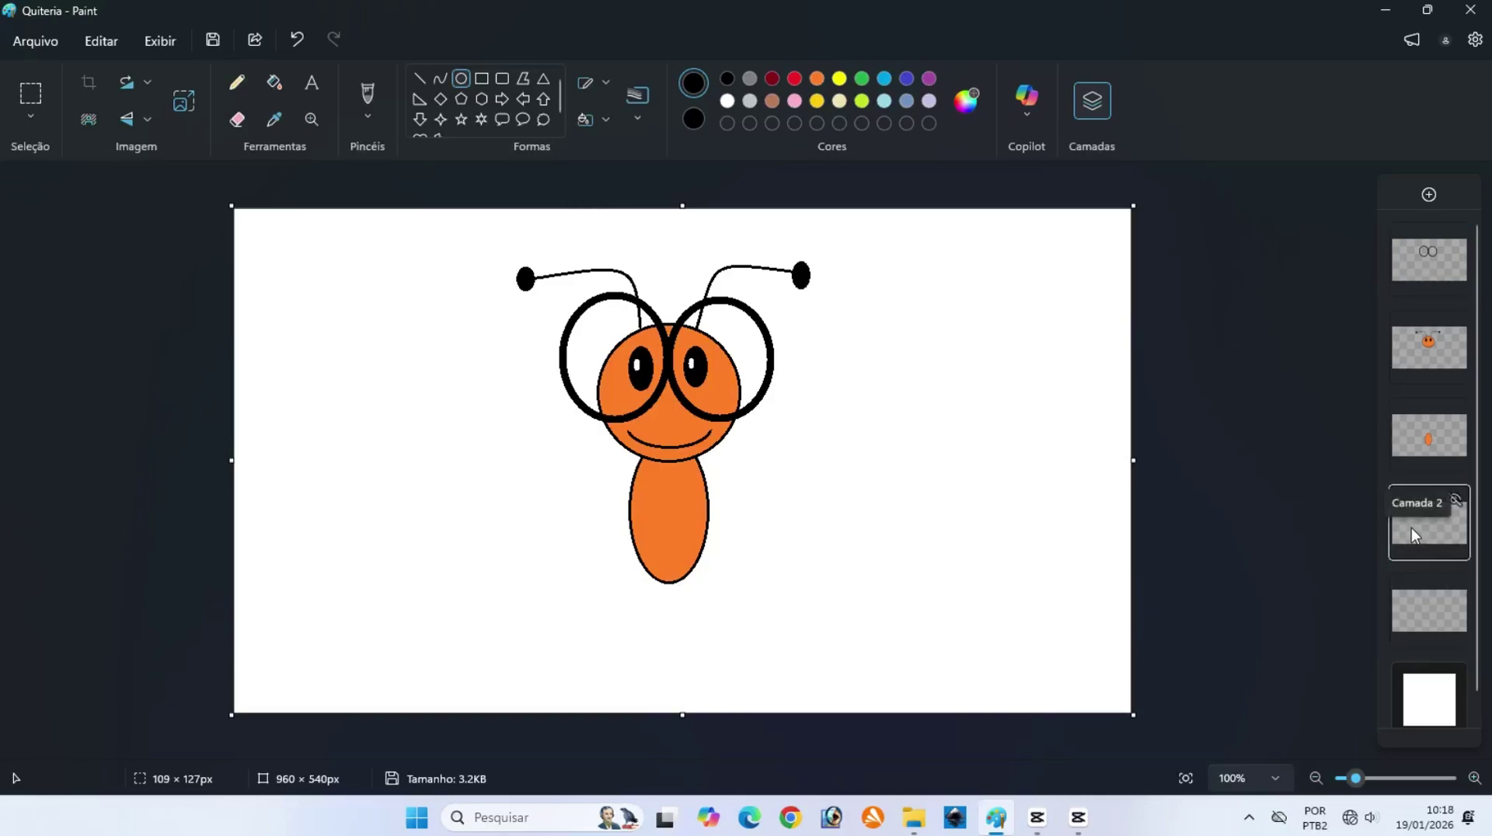
left_click(1425, 608)
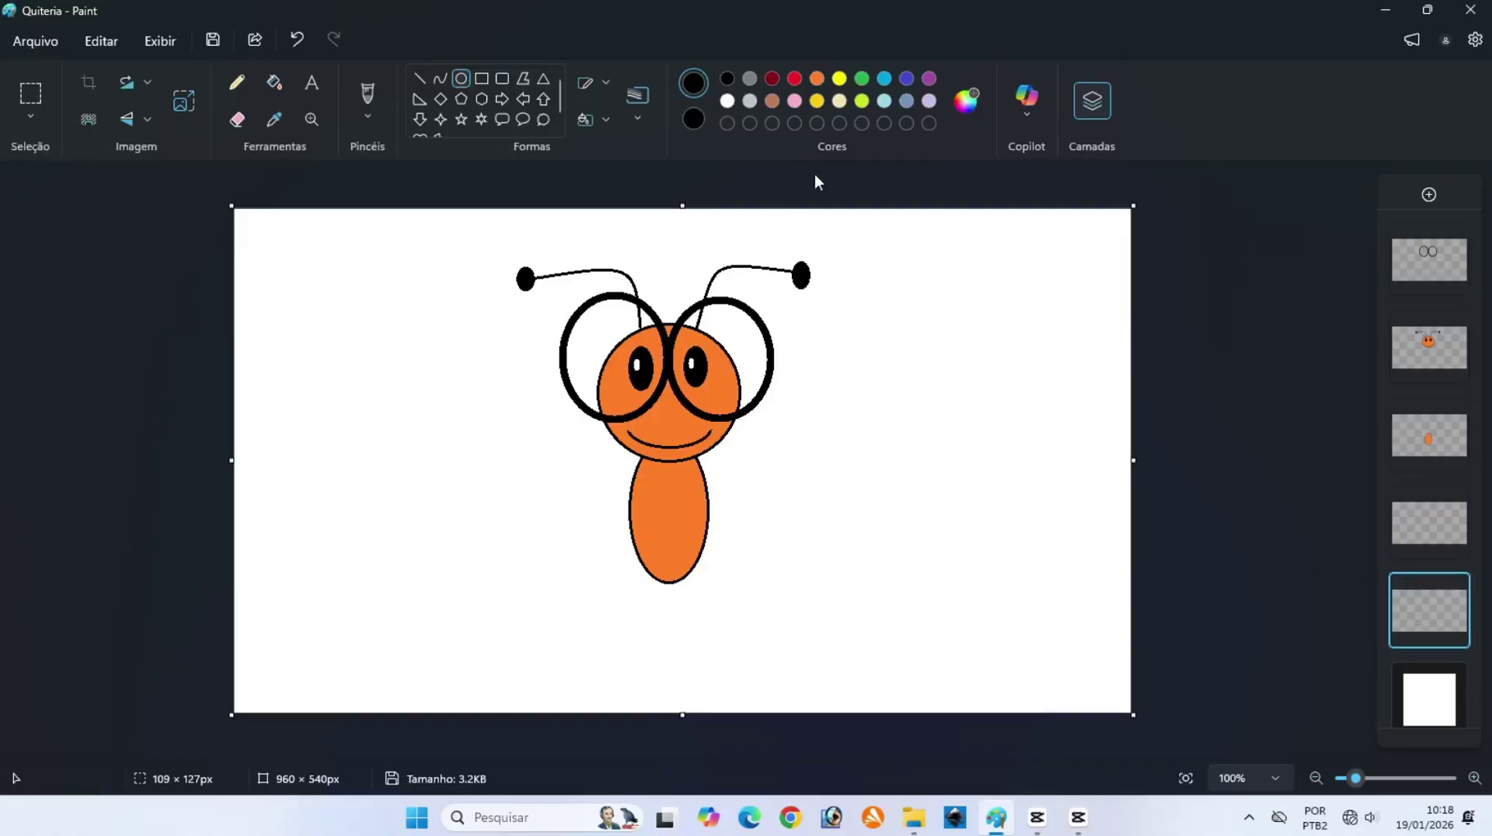
left_click(929, 101)
left_click(693, 83)
mouse_move(679, 415)
left_mouse_down()
mouse_move(696, 492)
mouse_move(795, 577)
mouse_move(796, 616)
left_mouse_up()
left_click(1129, 451)
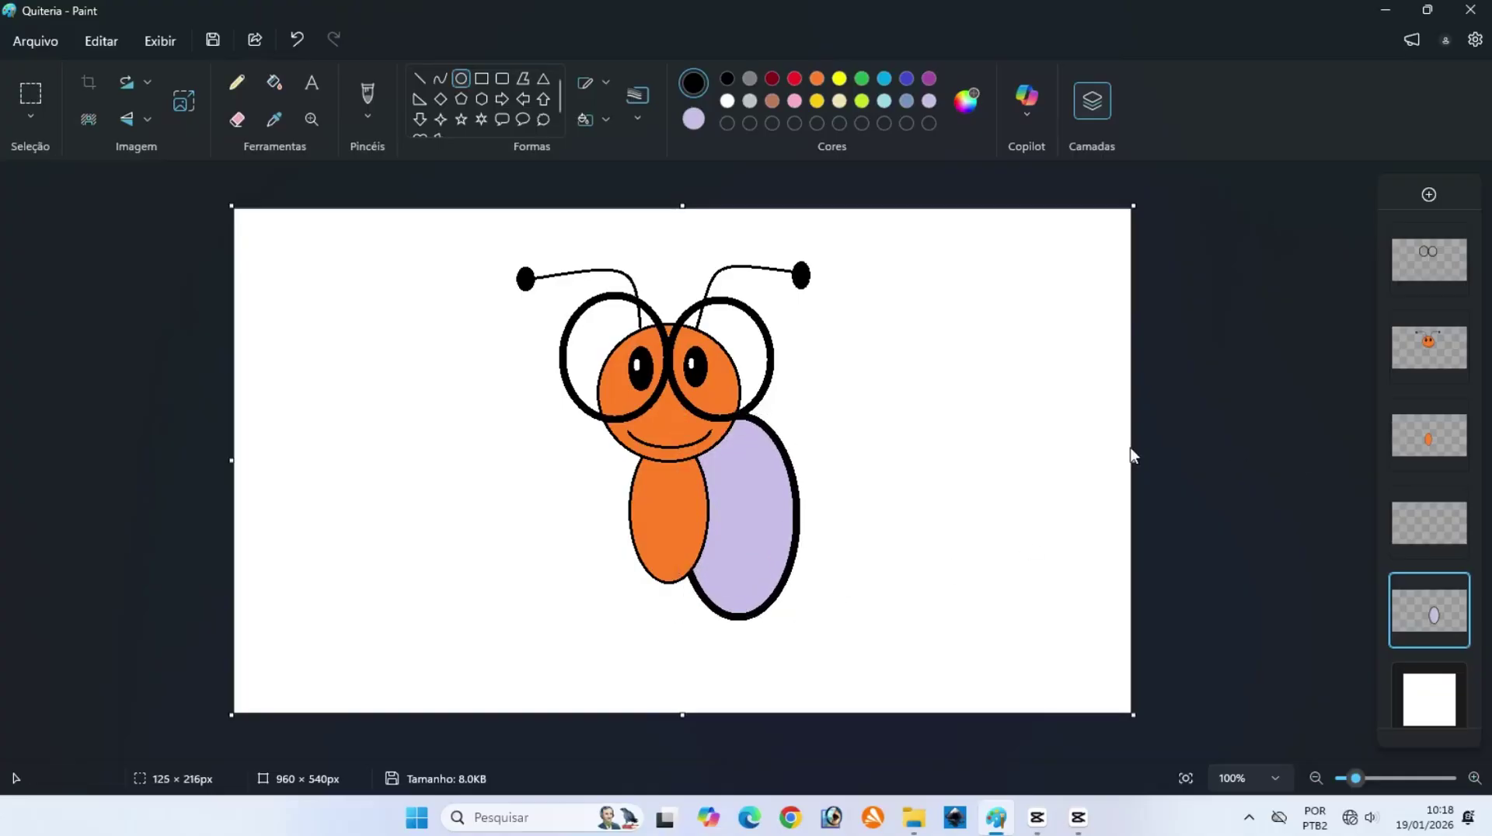
left_click_drag(558, 411, 676, 625)
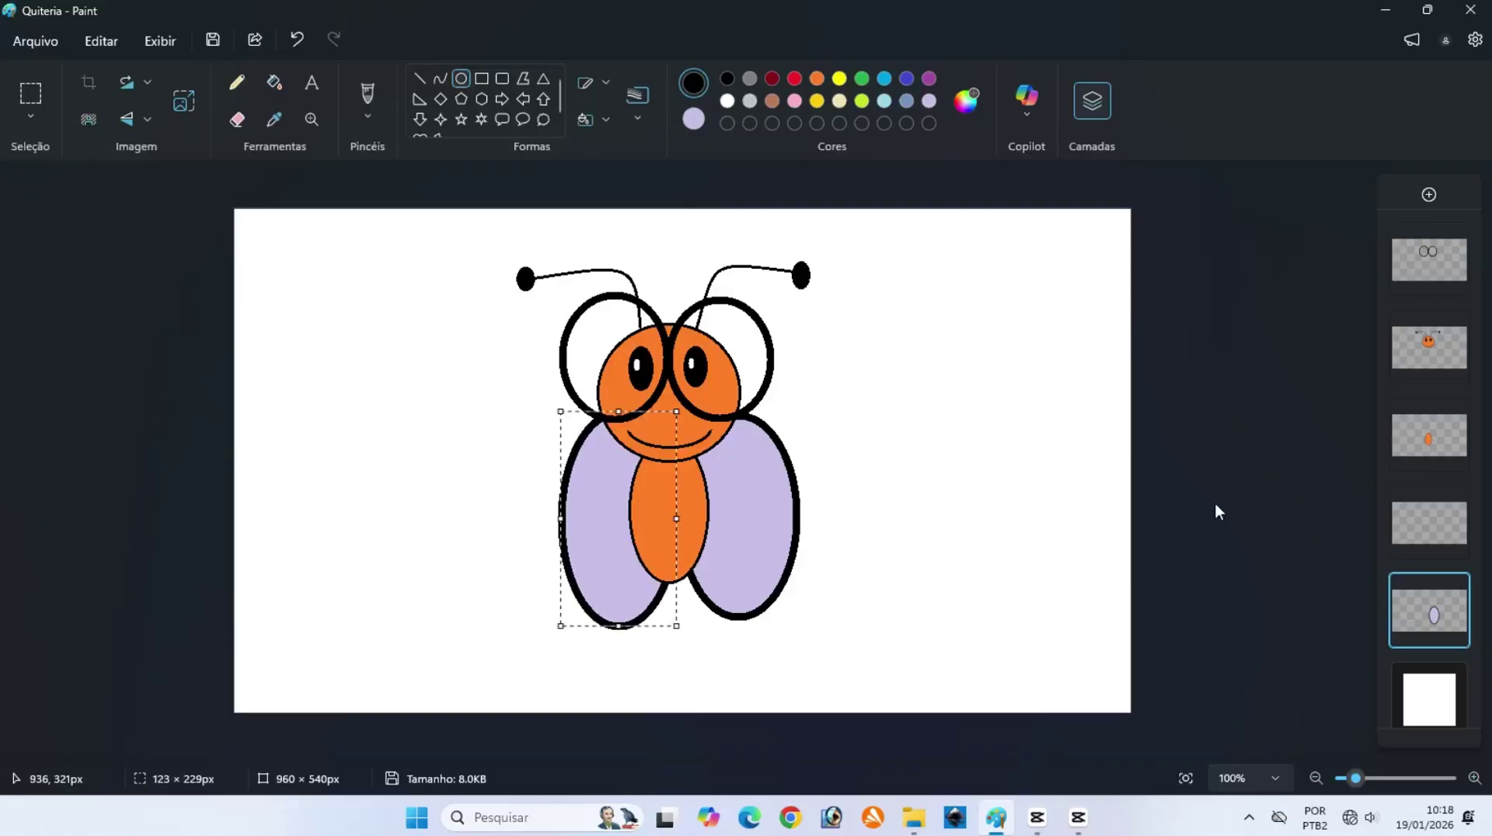
left_click(1174, 481)
Cover the narrow wings with larger lilac ellipses, about 217 × 267 px on the right and 226 × 287 px on the left.
left_click_drag(681, 397, 868, 646)
left_click_drag(886, 644, 883, 644)
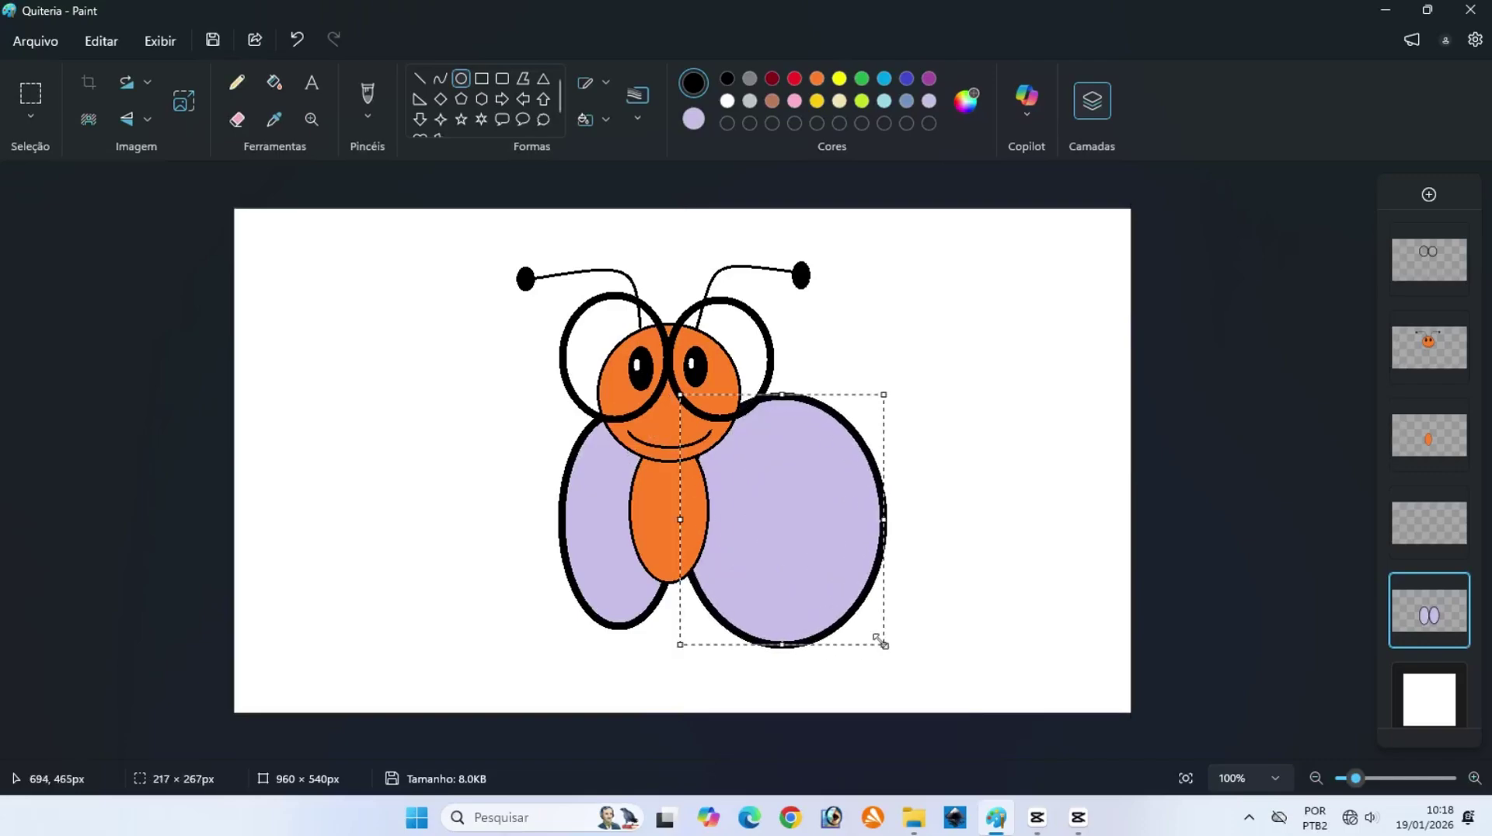
left_click(1160, 481)
left_click_drag(506, 376, 690, 658)
left_click_drag(598, 376, 597, 389)
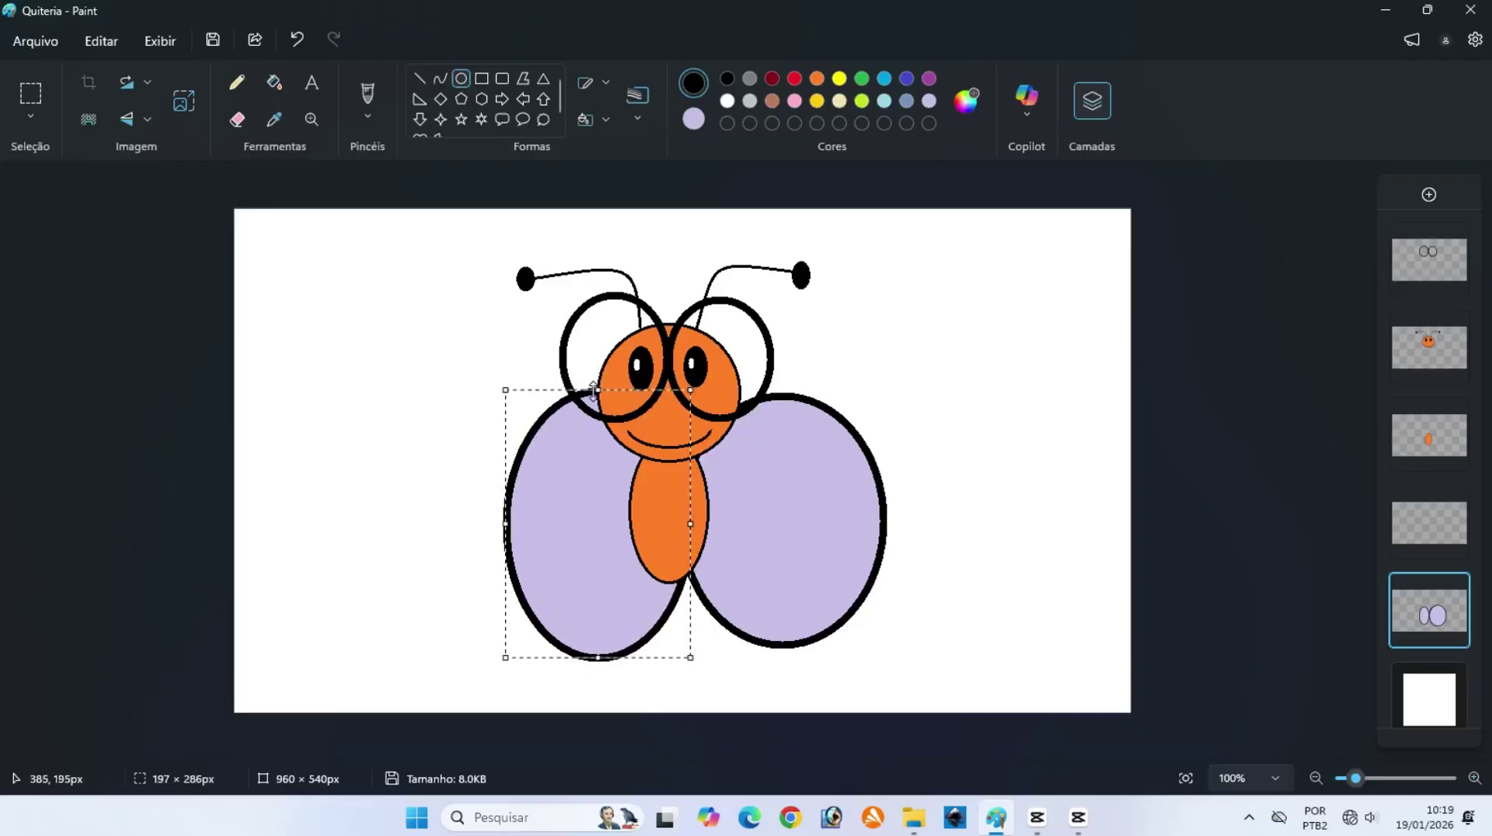
left_click_drag(505, 524, 477, 526)
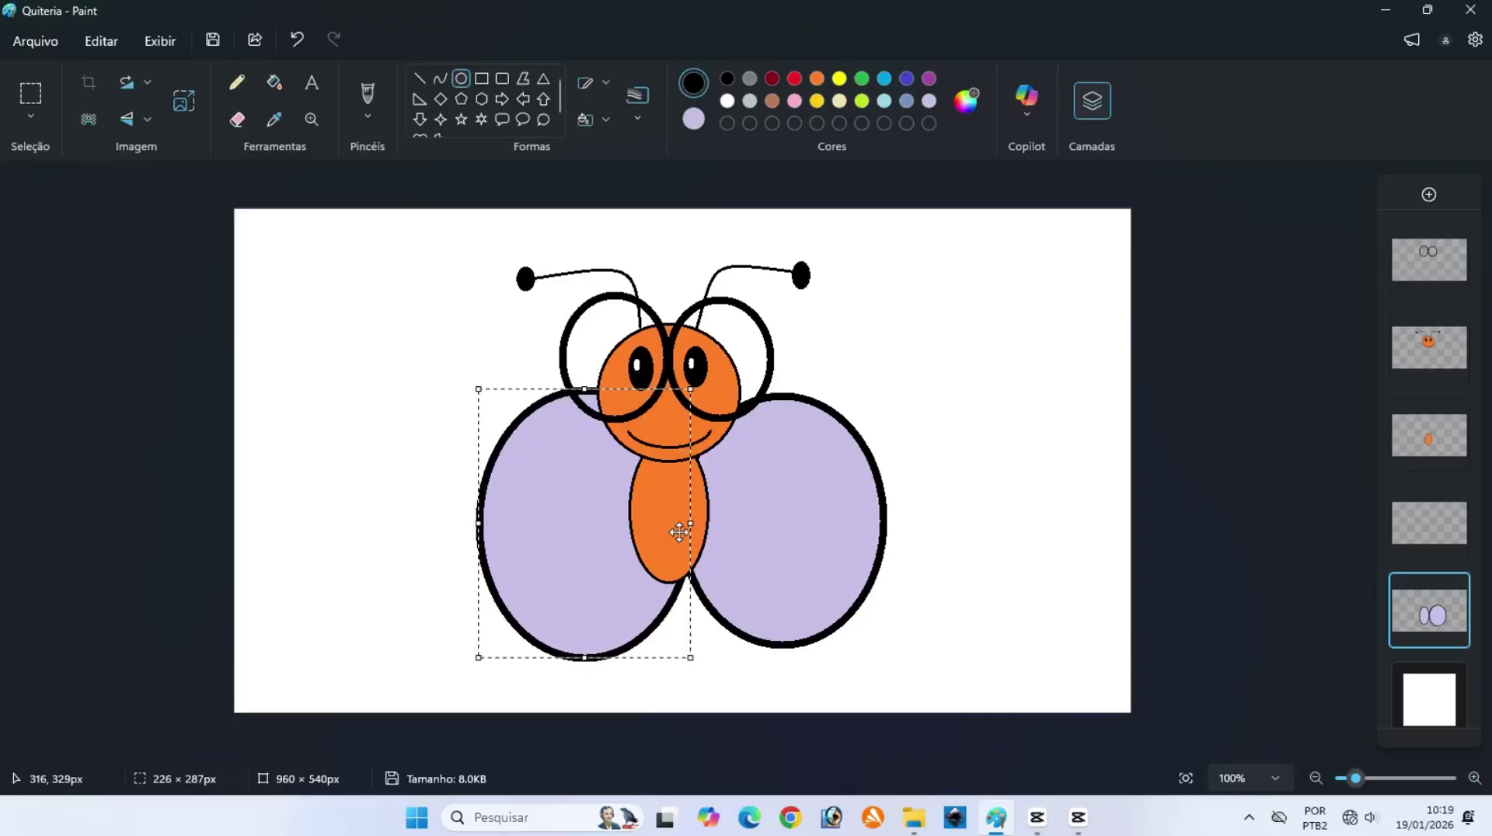
left_click(1170, 477)
Add a purple-filled ellipse with a 3px black outline, about 169 × 88 px, to the upper part of the right wing.
left_click(638, 118)
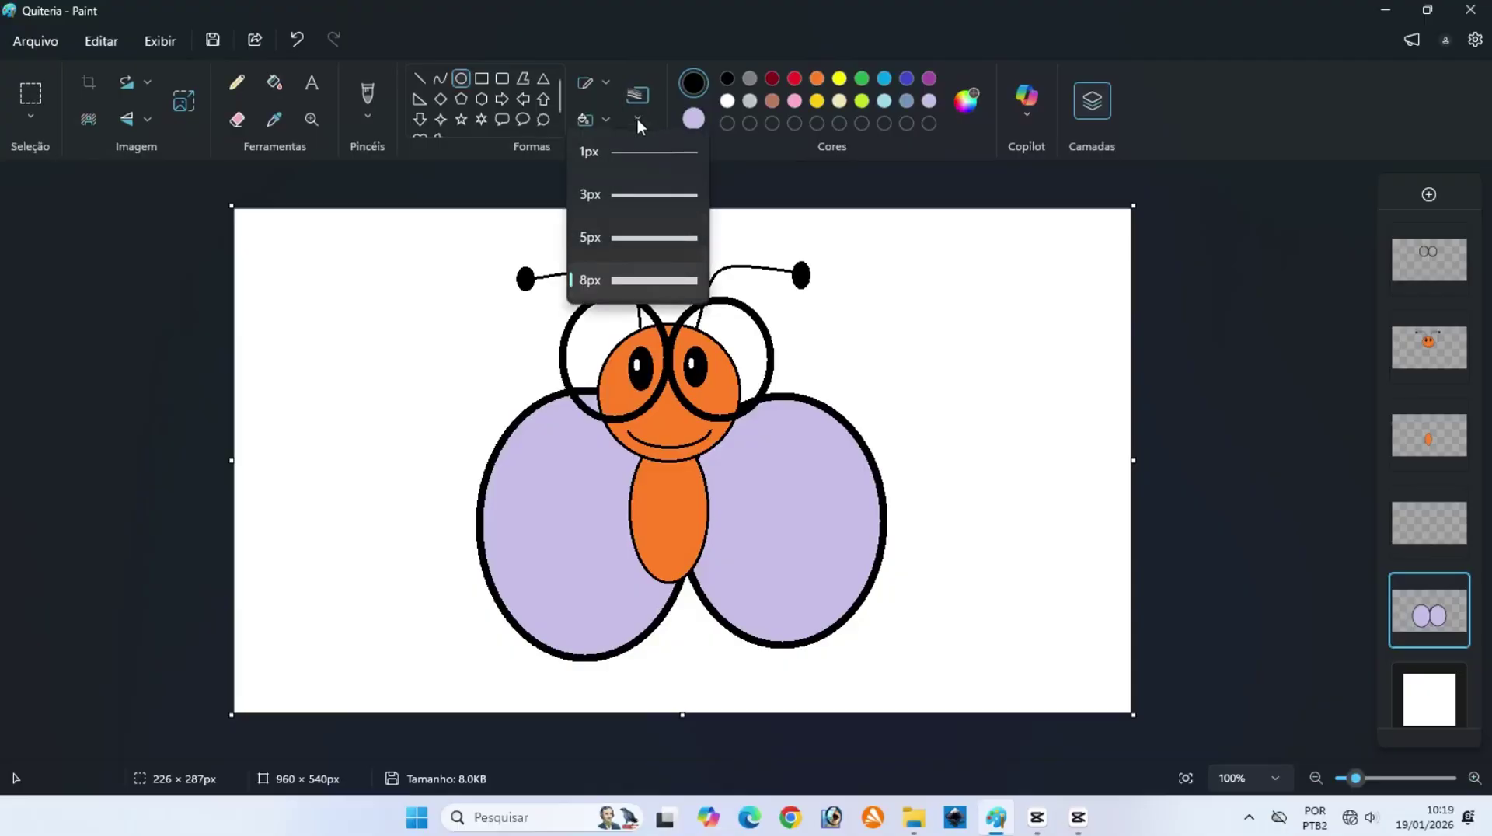
left_click(646, 191)
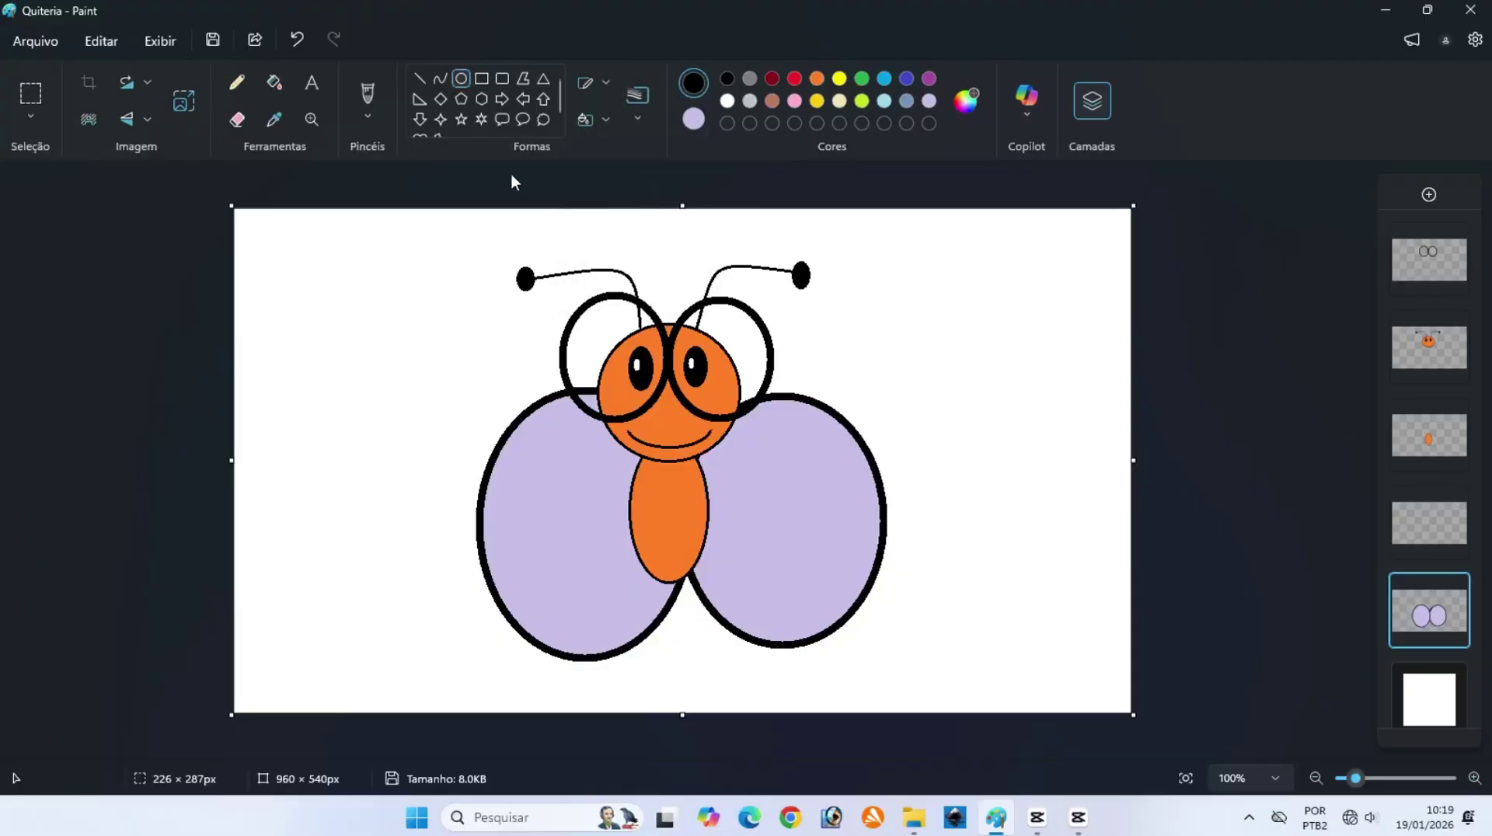
mouse_move(559, 89)
left_mouse_down()
mouse_move(563, 106)
mouse_move(562, 87)
left_mouse_up()
left_click(693, 120)
left_click(929, 79)
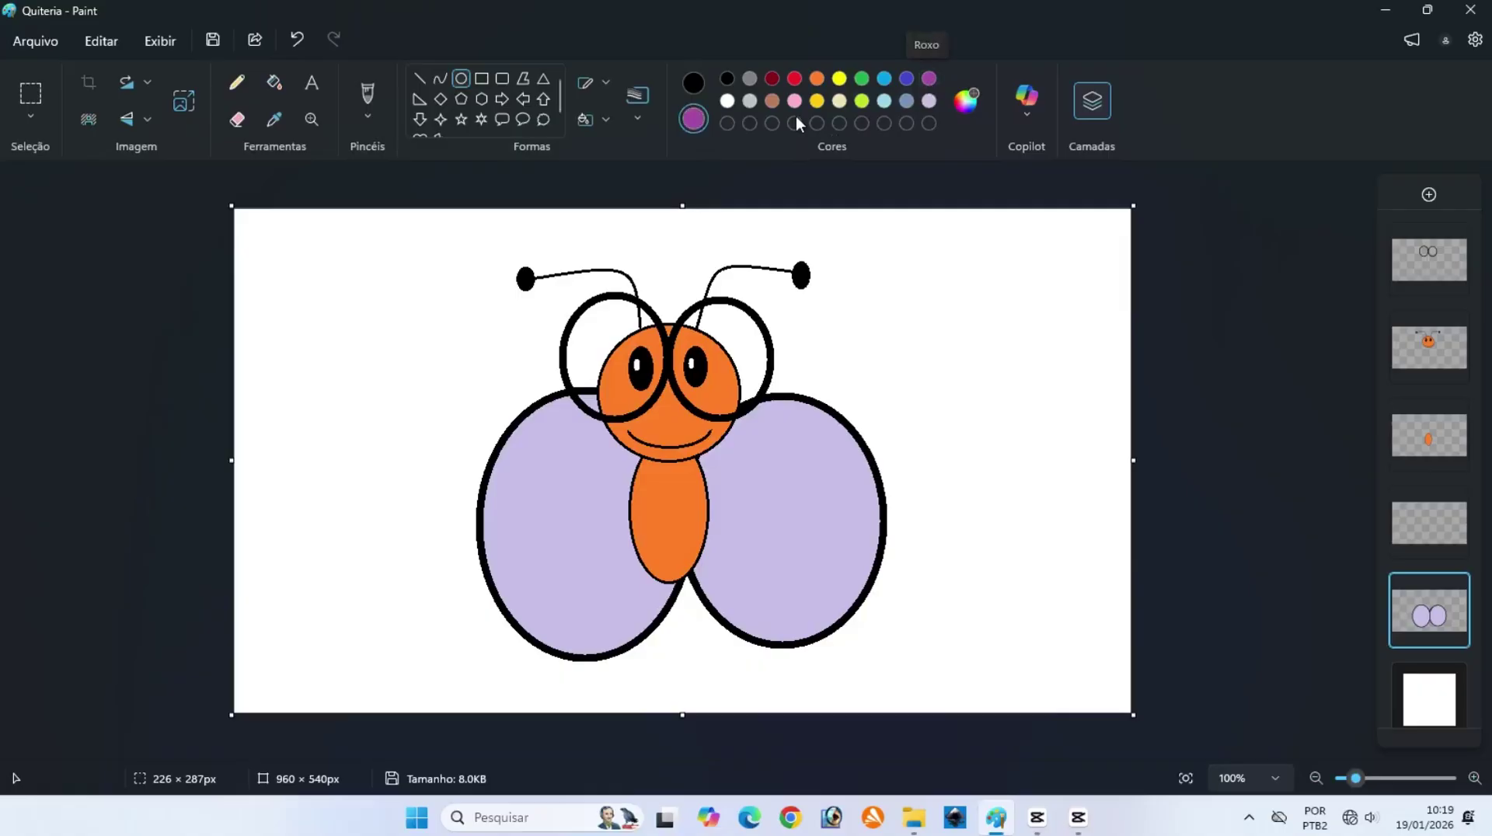
left_click(694, 83)
mouse_move(732, 437)
left_mouse_down()
mouse_move(744, 473)
mouse_move(864, 516)
left_mouse_up()
left_click_drag(809, 470, 689, 468)
left_click(1227, 525)
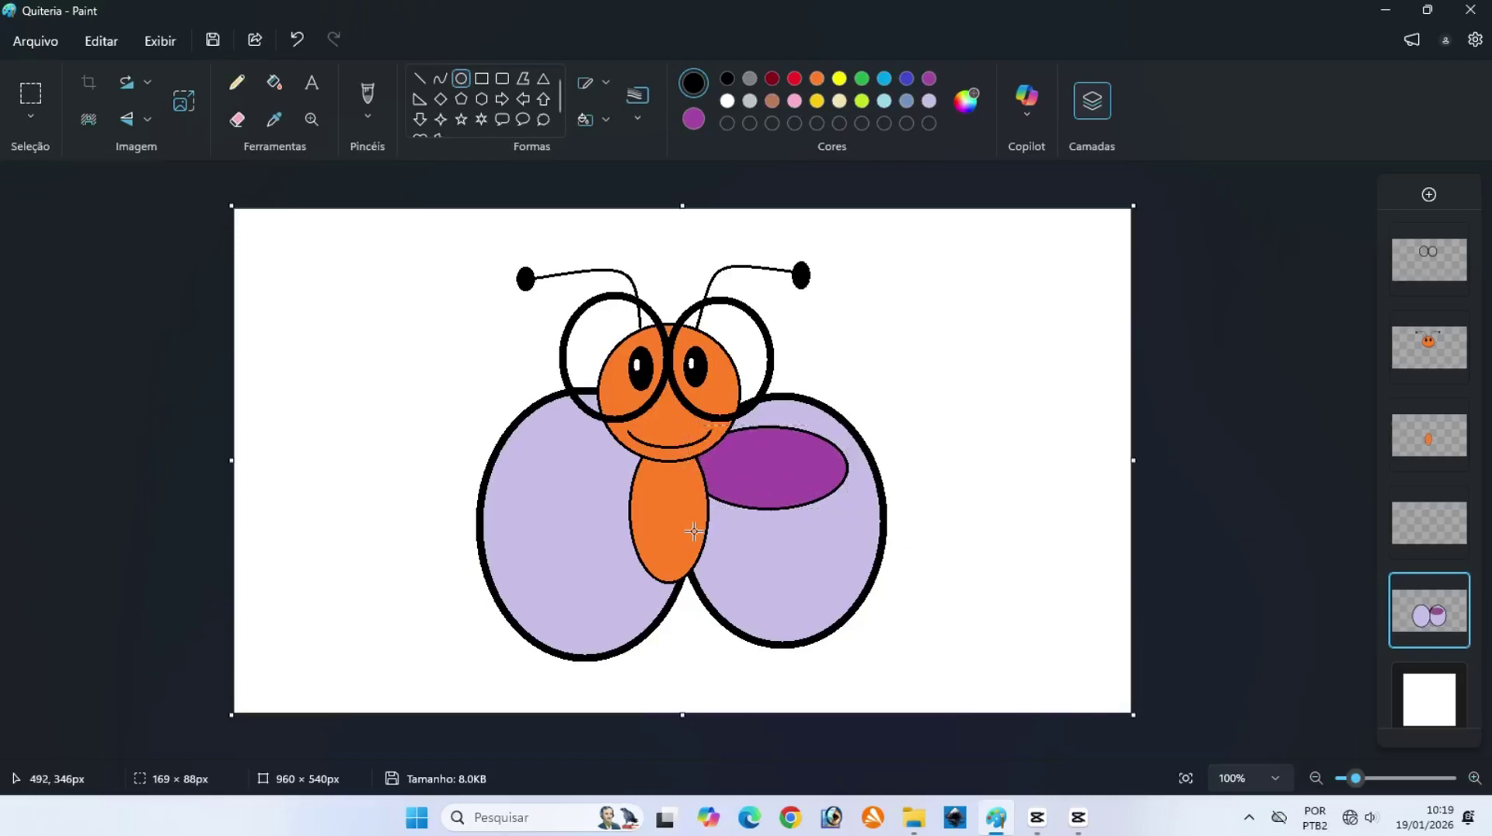
Add a smaller purple ellipse of about 118 × 90 px to the lower part of the right wing.
left_click_drag(694, 526, 800, 608)
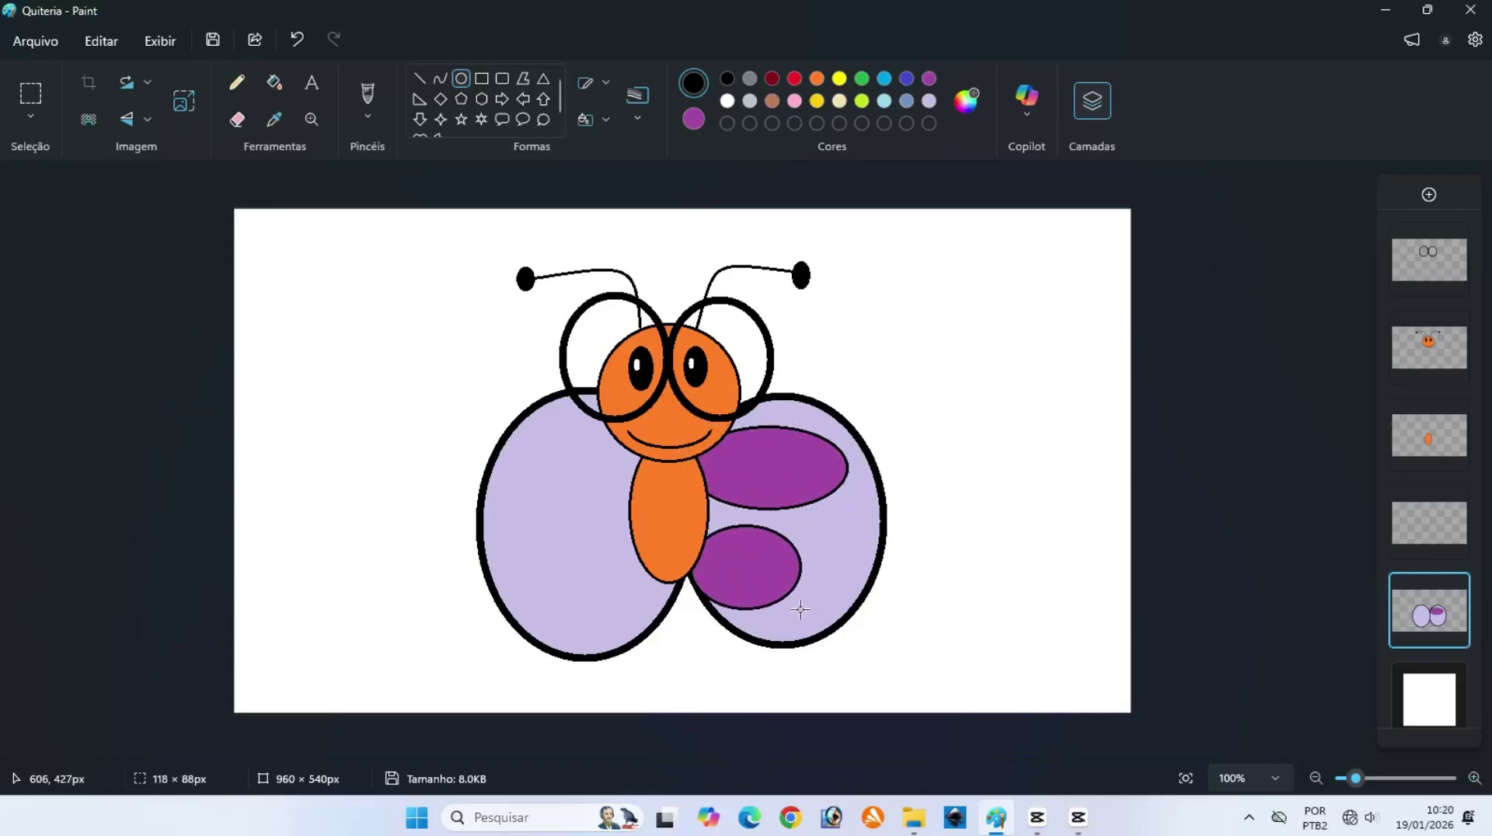
left_click_drag(733, 566, 769, 567)
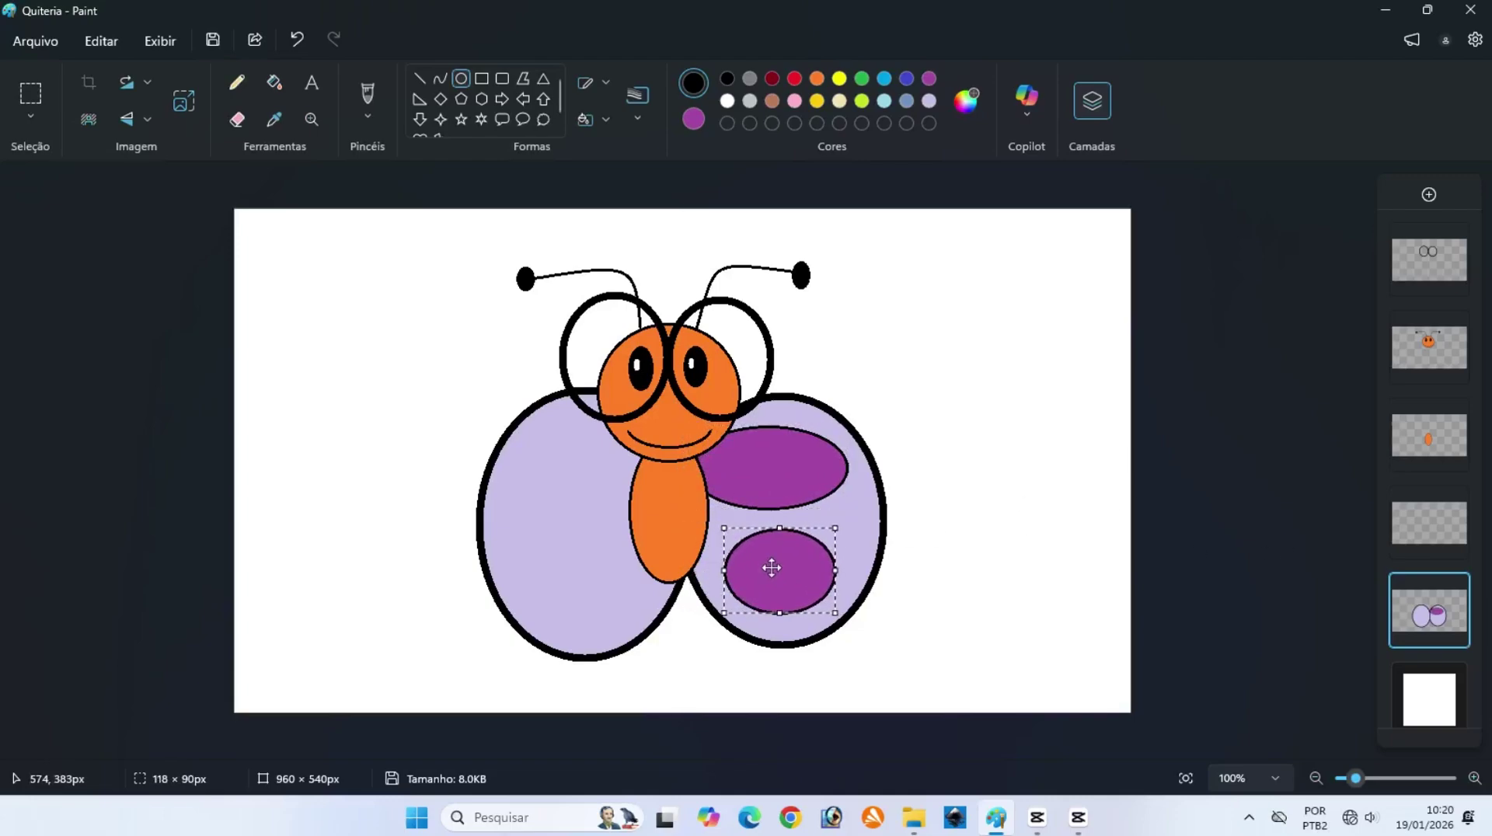
left_click(1192, 531)
Decorate the left wing with two purple ellipses, the upper about 177 × 88 px and the lower about 121 × 87 px.
left_click_drag(523, 442, 688, 514)
mouse_move(609, 473)
left_mouse_down()
mouse_move(596, 514)
mouse_move(590, 475)
left_mouse_up()
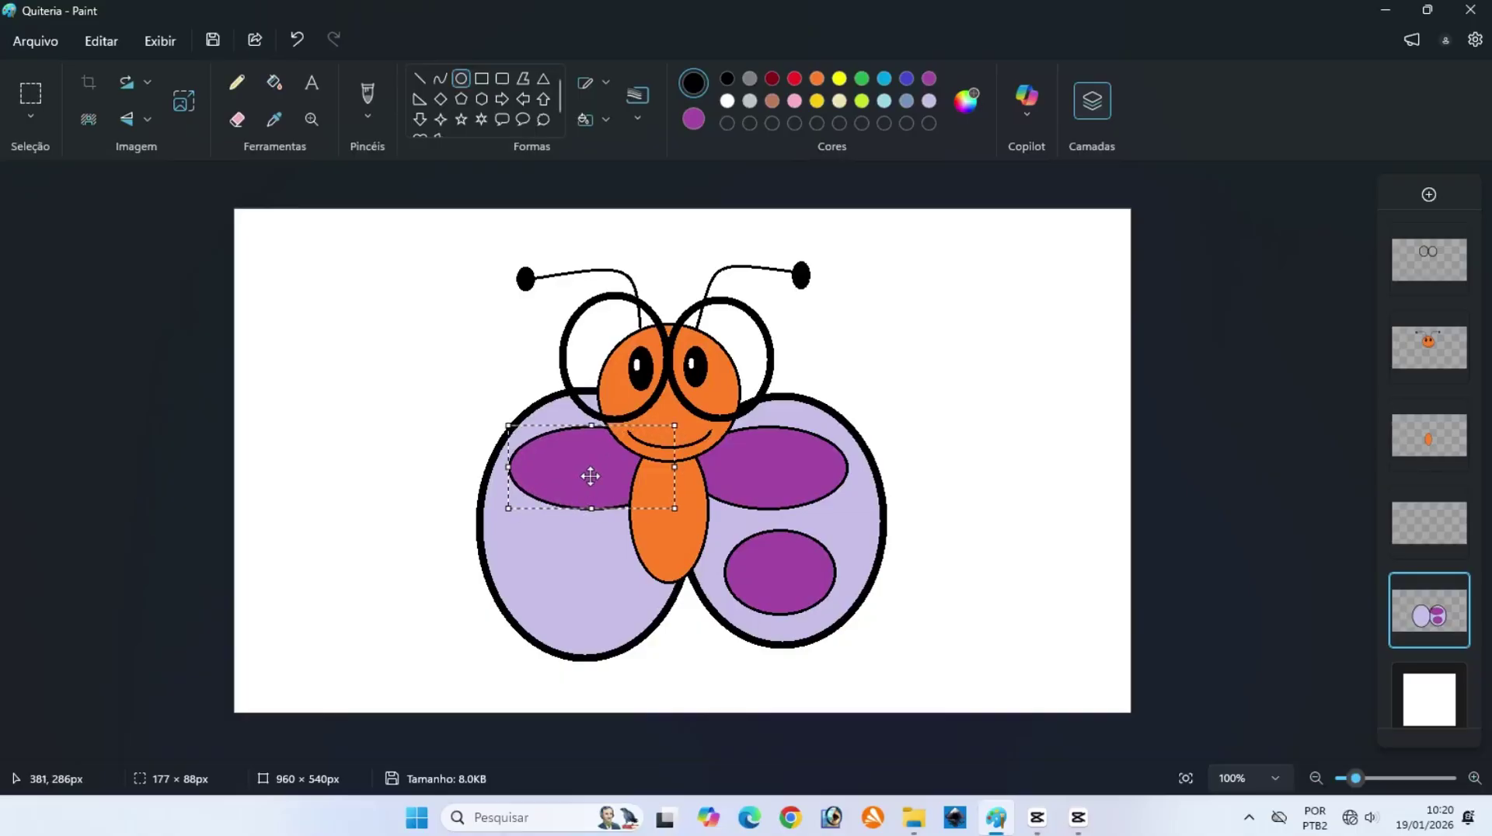
left_click(911, 519)
mouse_move(525, 536)
left_mouse_down()
mouse_move(640, 619)
mouse_move(583, 577)
left_mouse_up()
left_click(1195, 512)
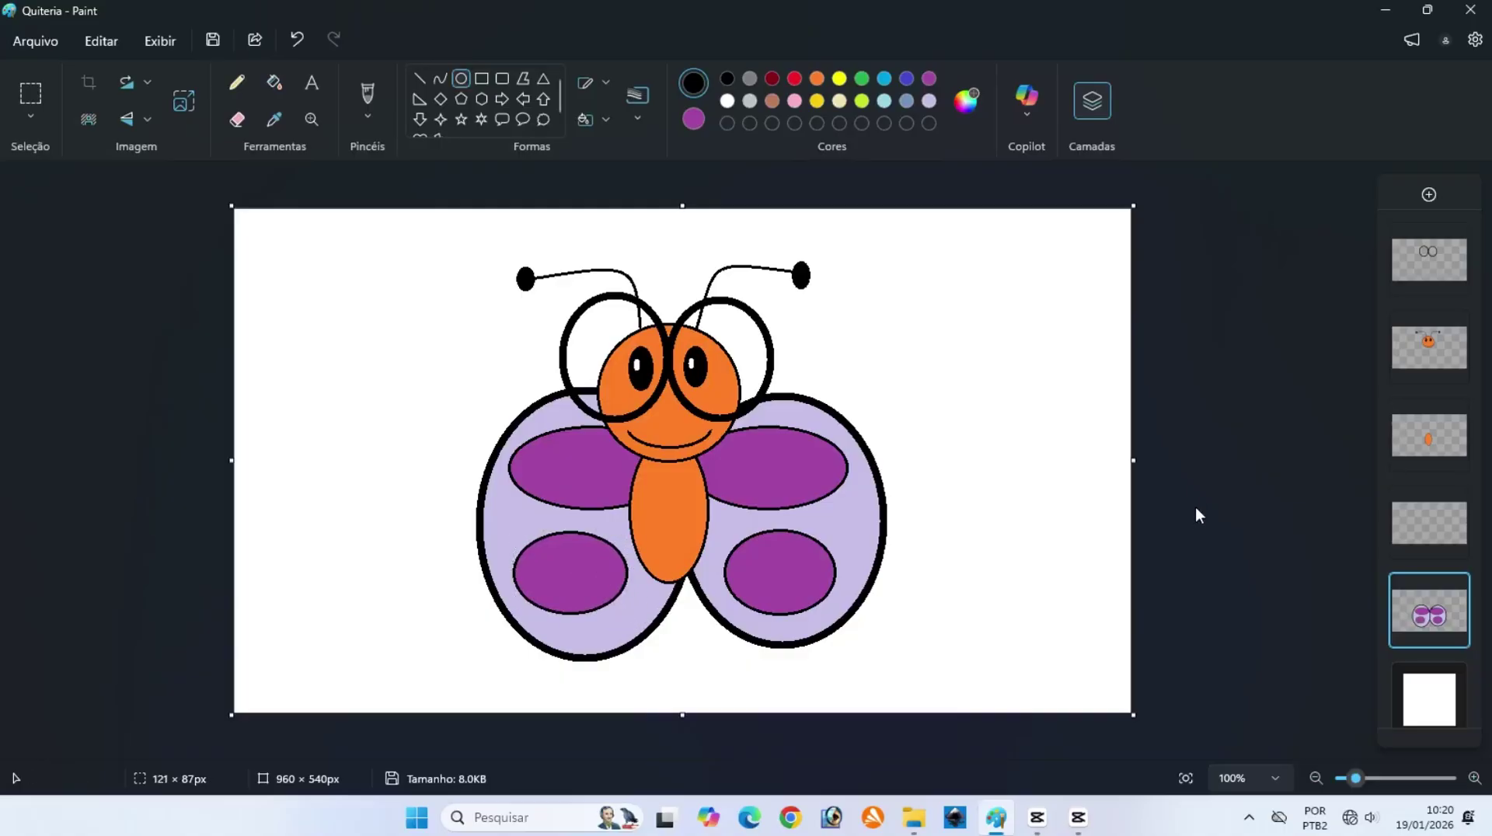
On the empty layer between body and wings, draw the right arm as an 8px black curve of about 49 × 65 px bending downward.
left_click(1414, 520)
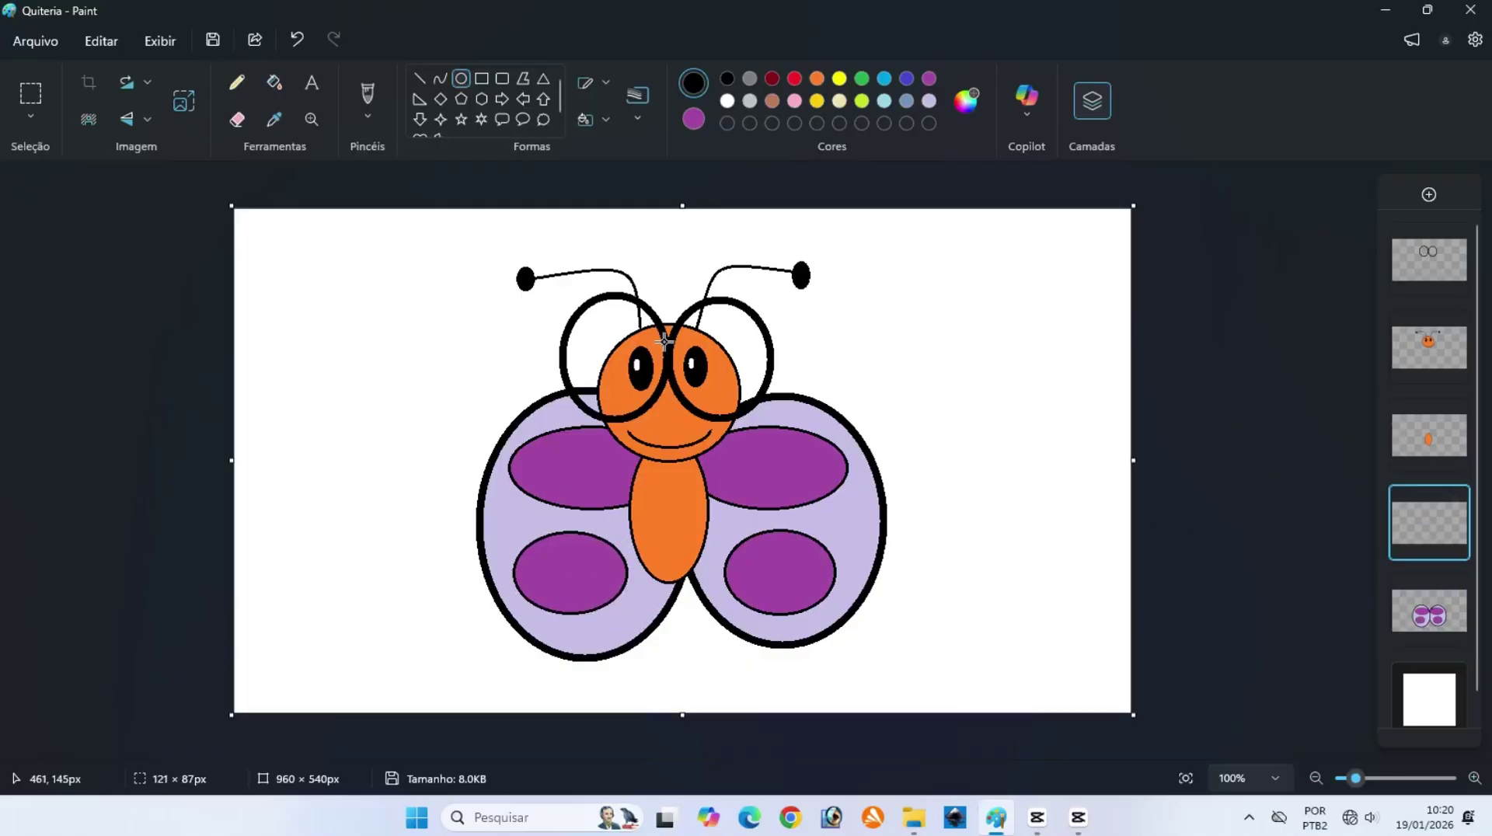
left_click(636, 119)
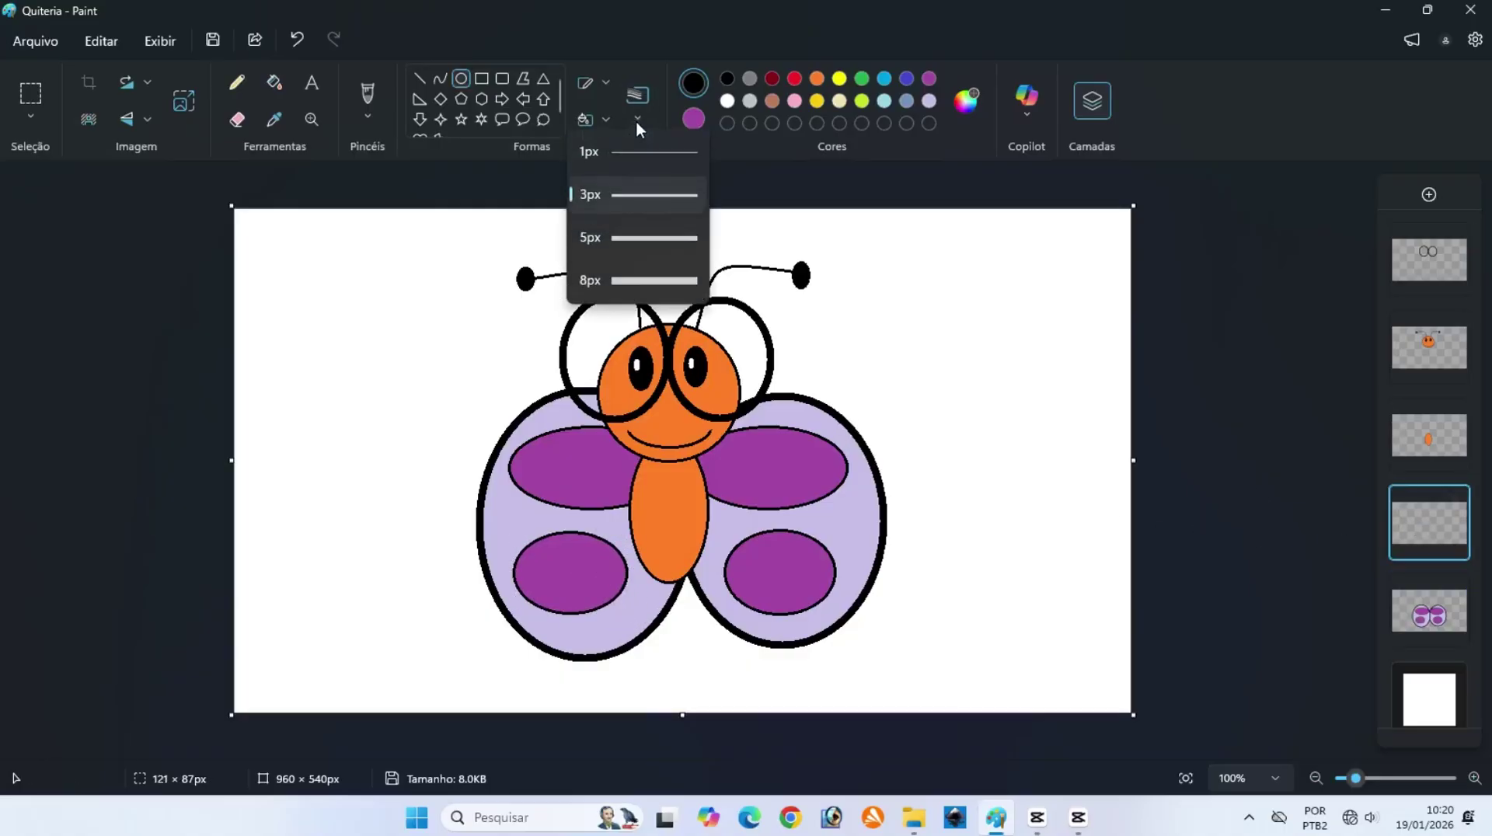
left_click(637, 279)
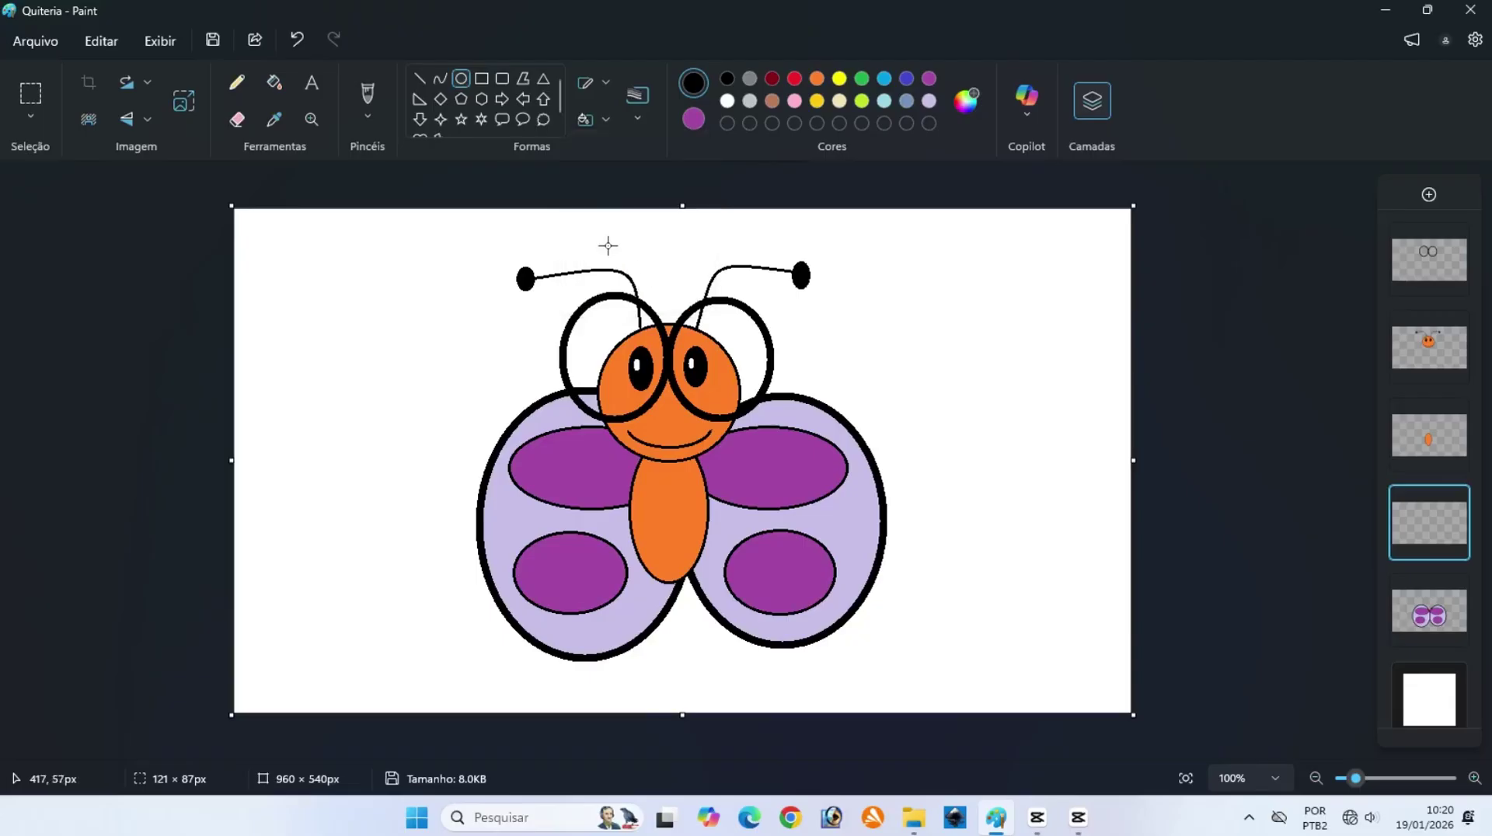
left_click(440, 79)
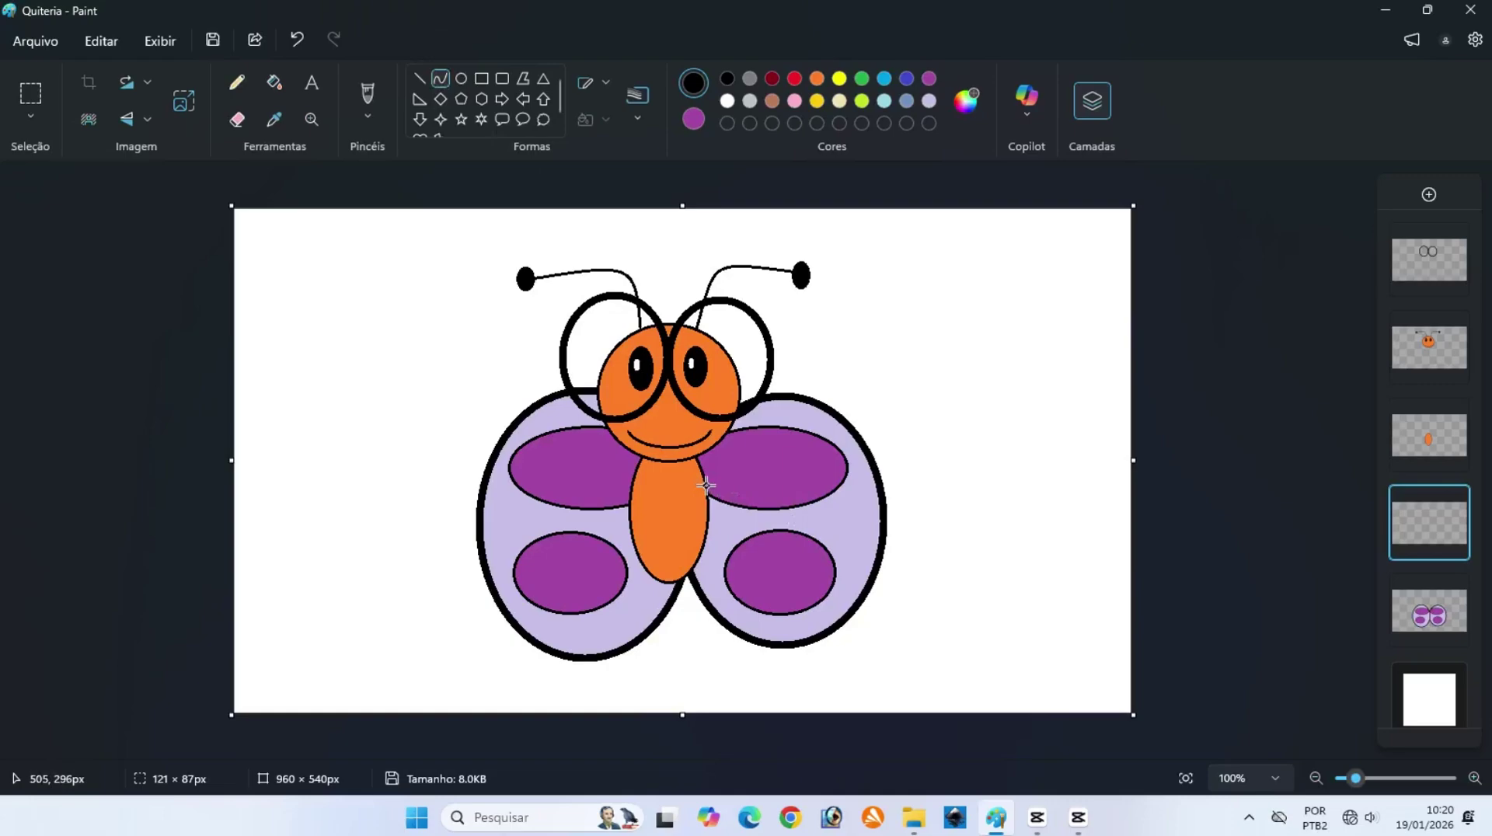
left_click_drag(707, 484, 746, 476)
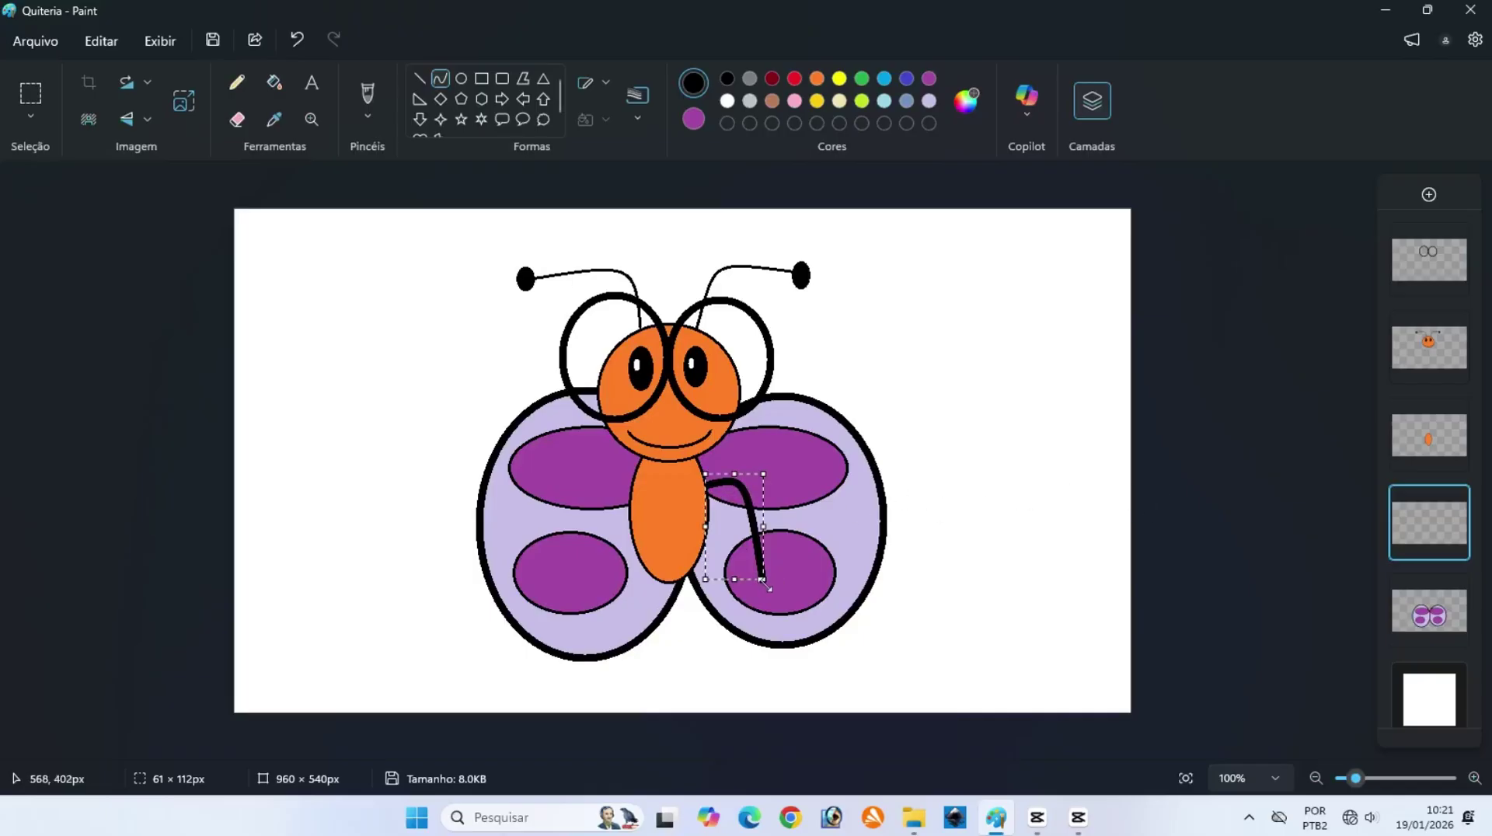
left_click_drag(765, 582, 751, 535)
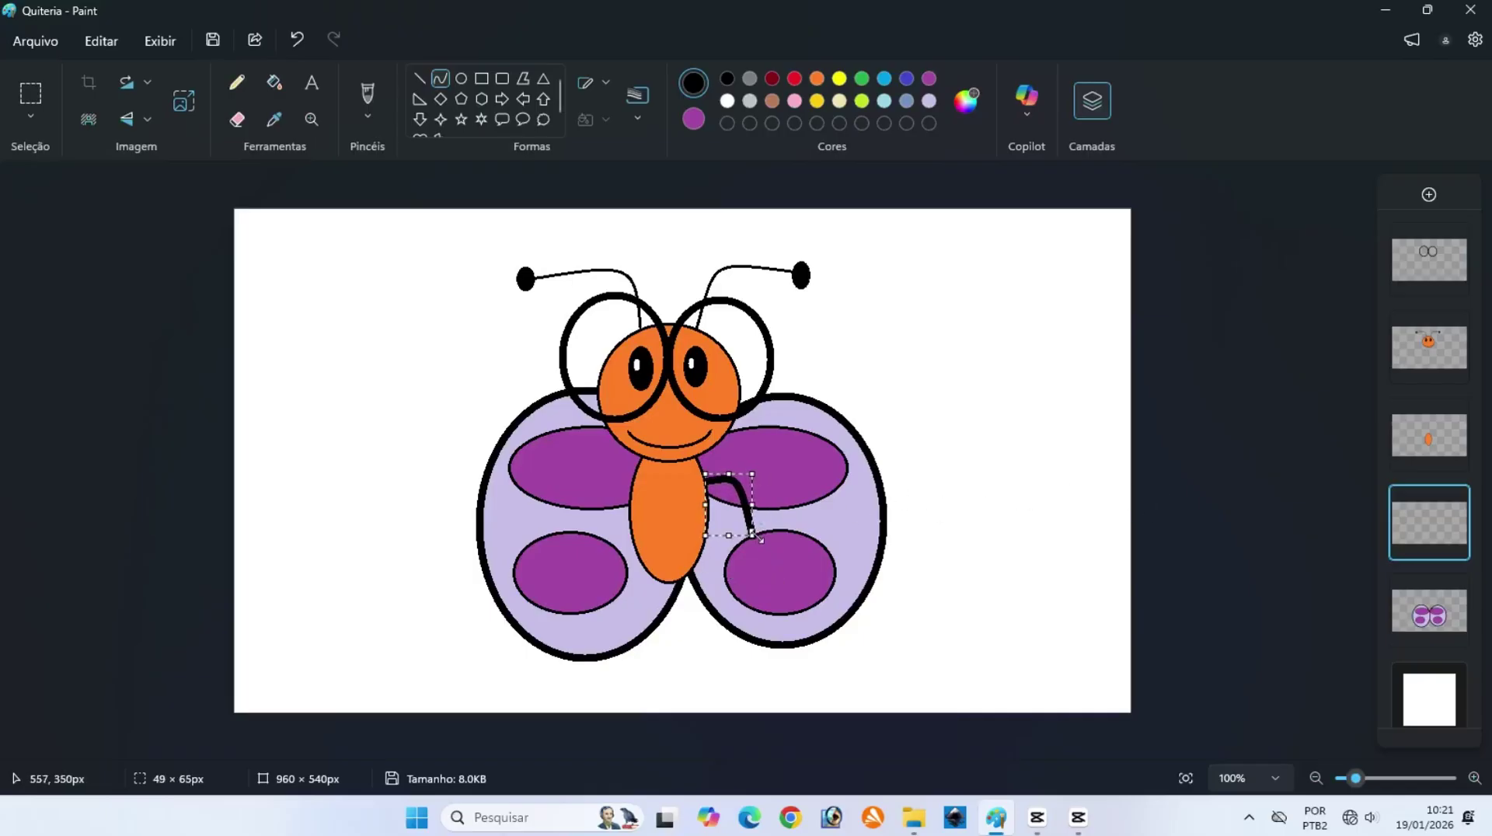
left_click(1163, 502)
Draw the left arm as a mirrored black curve of about 58 × 77 px from the body's left edge.
left_click_drag(629, 488, 573, 486)
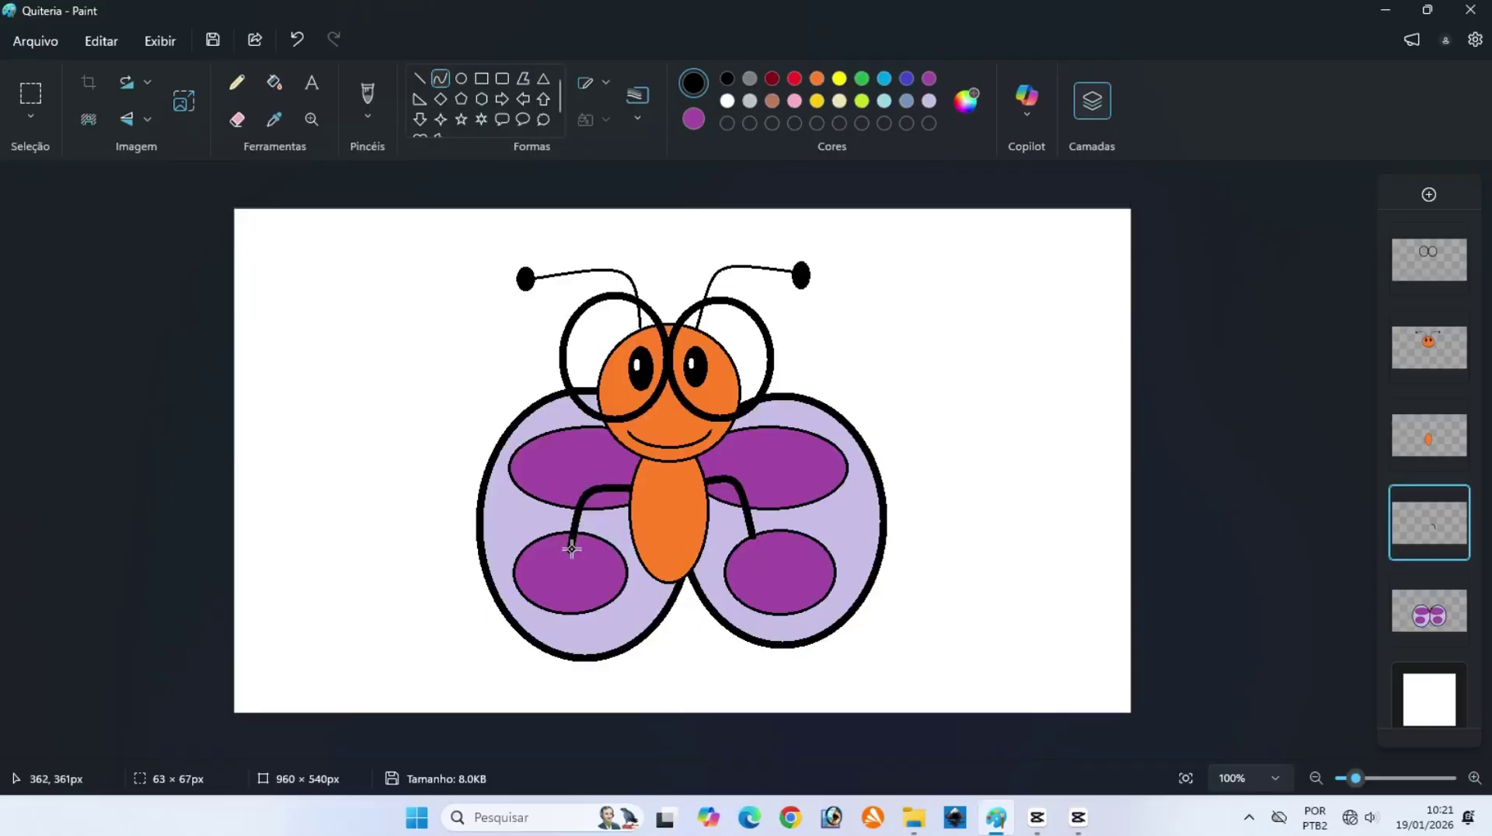
left_click_drag(571, 548, 579, 472)
left_click_drag(571, 549, 574, 547)
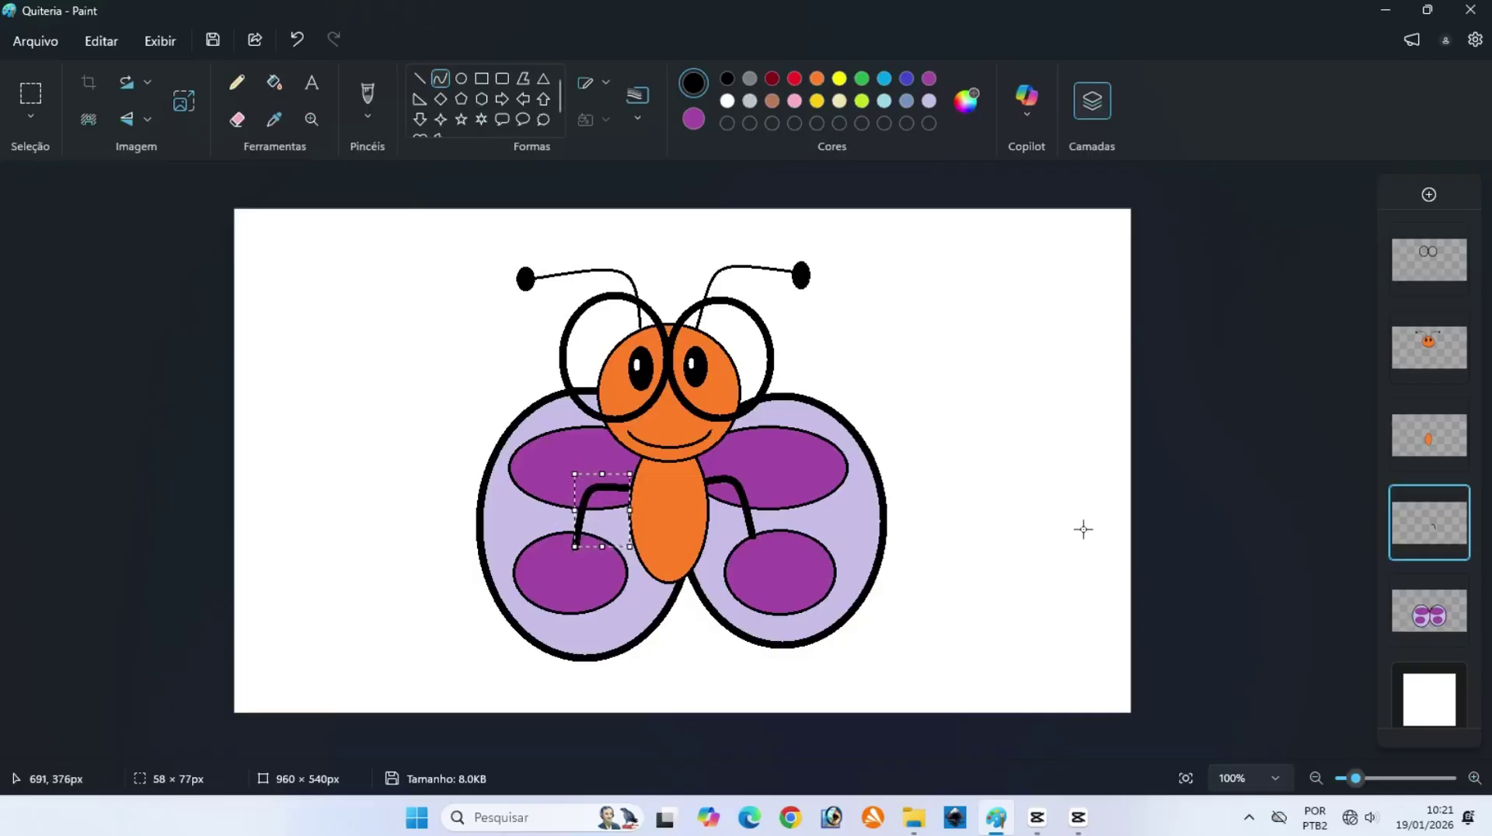
left_click(1188, 484)
Draw two vertical black legs below the body, the left about 99 px long and the right about 106 px.
mouse_move(648, 573)
left_mouse_down()
mouse_move(647, 688)
mouse_move(648, 666)
left_mouse_up()
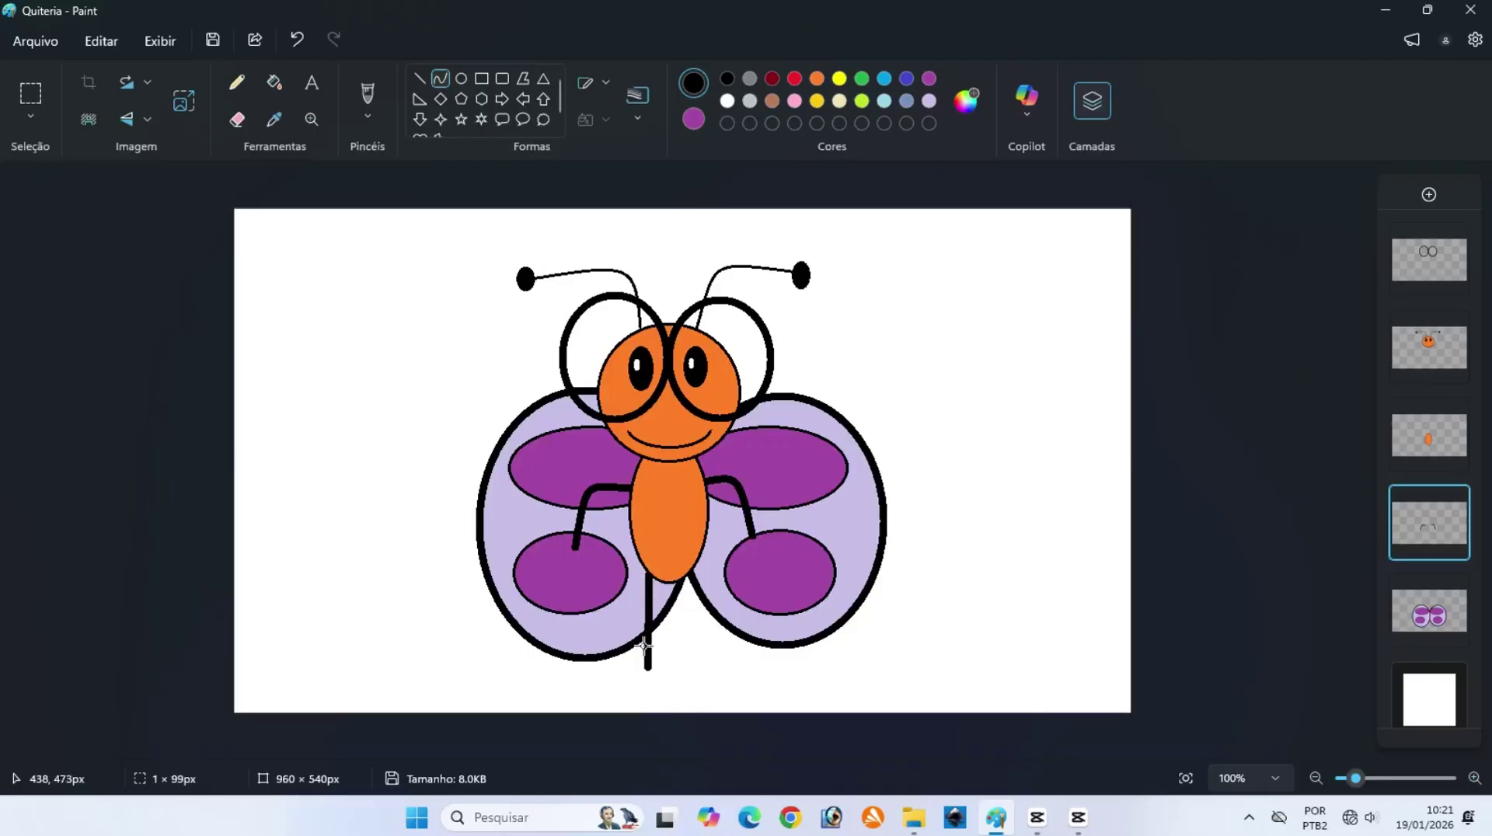
left_click(1192, 562)
left_click_drag(691, 568, 692, 666)
left_click(1181, 558)
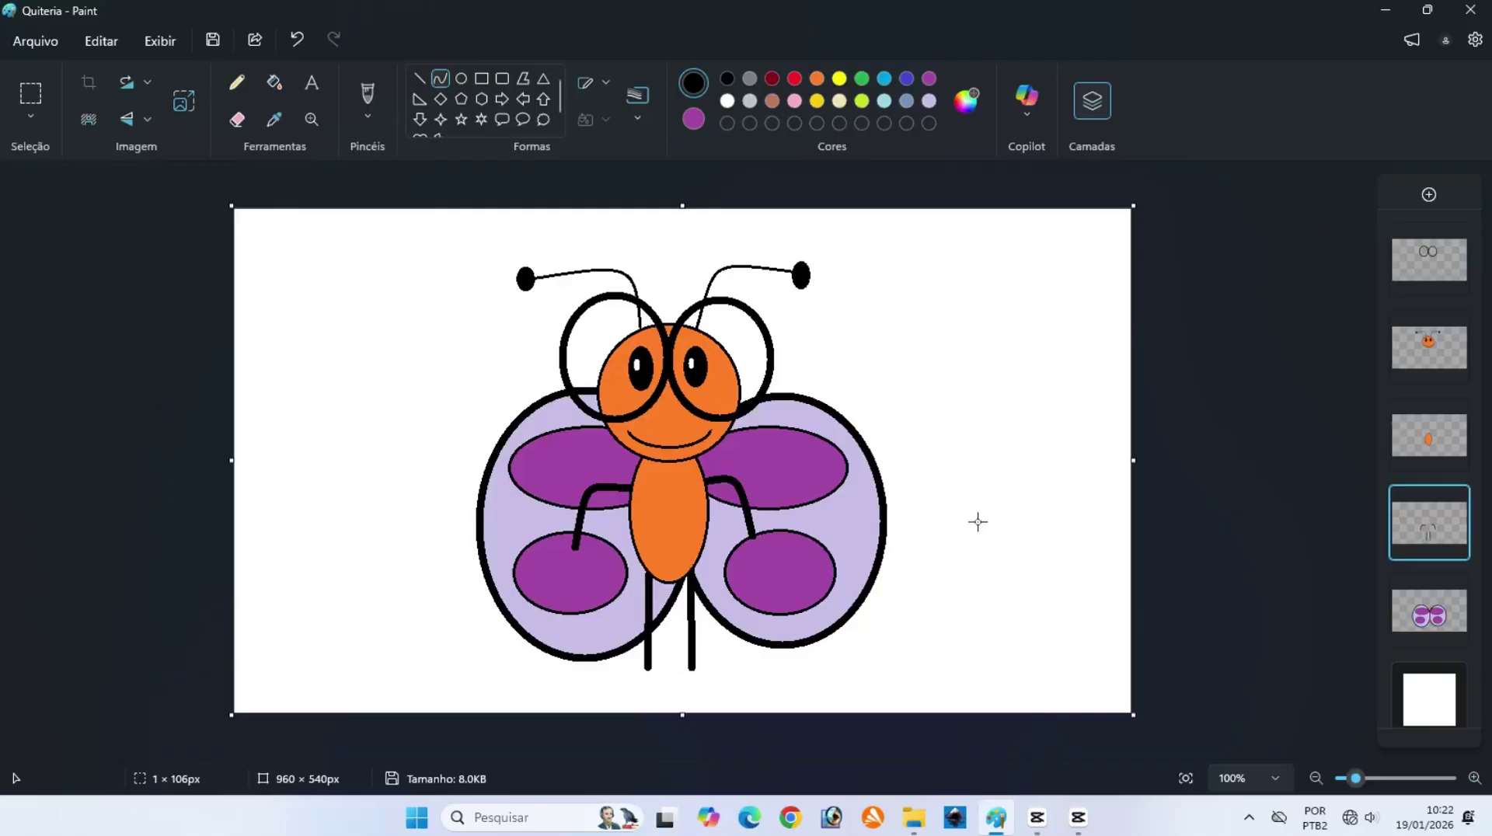
Draw solid black ellipse hands at the arm ends, the right about 23 × 35 px and the left about 20 × 34 px.
left_click(461, 81)
left_click(693, 119)
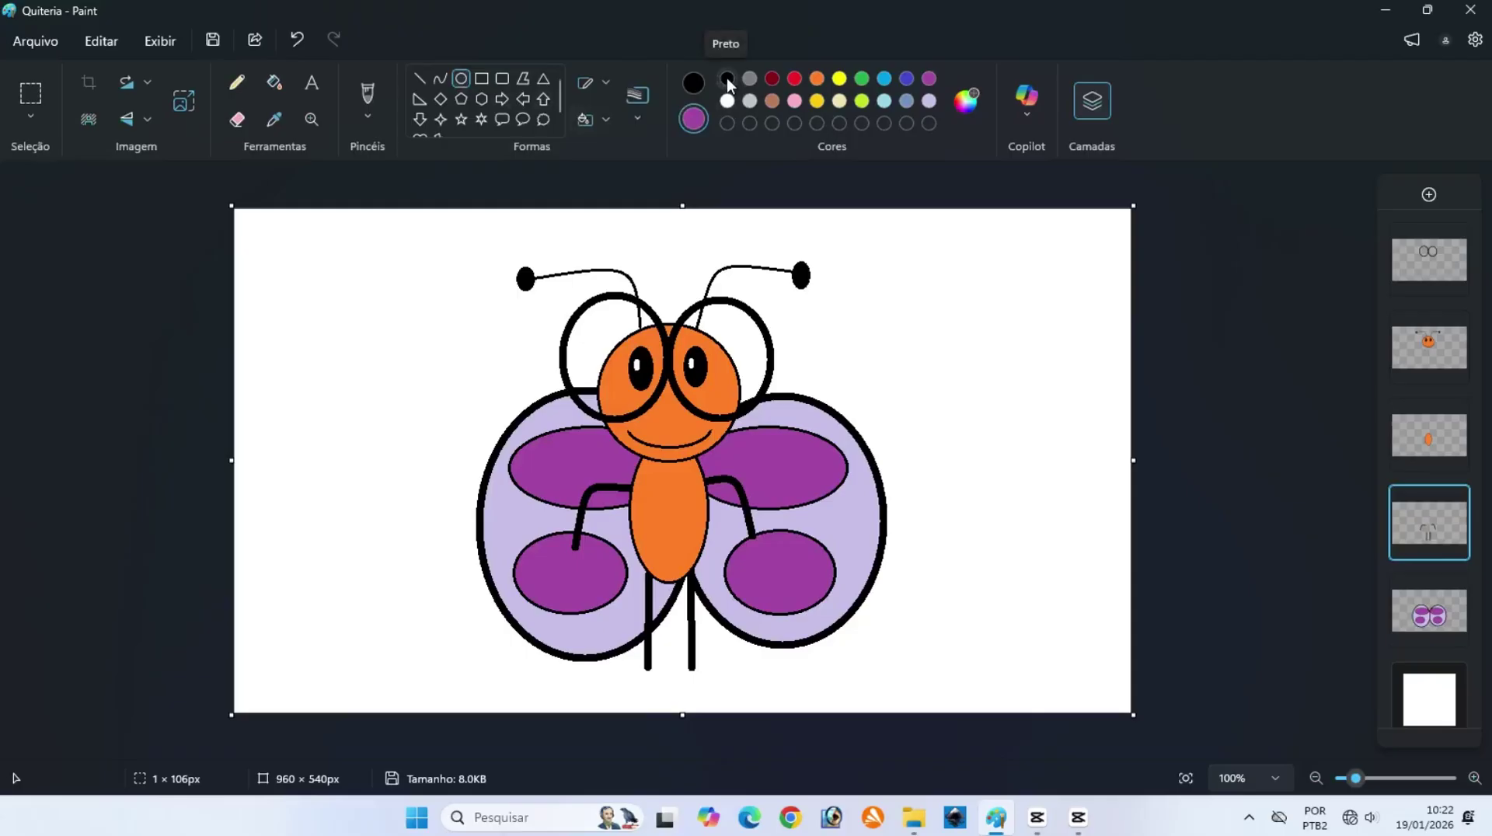
left_click(727, 81)
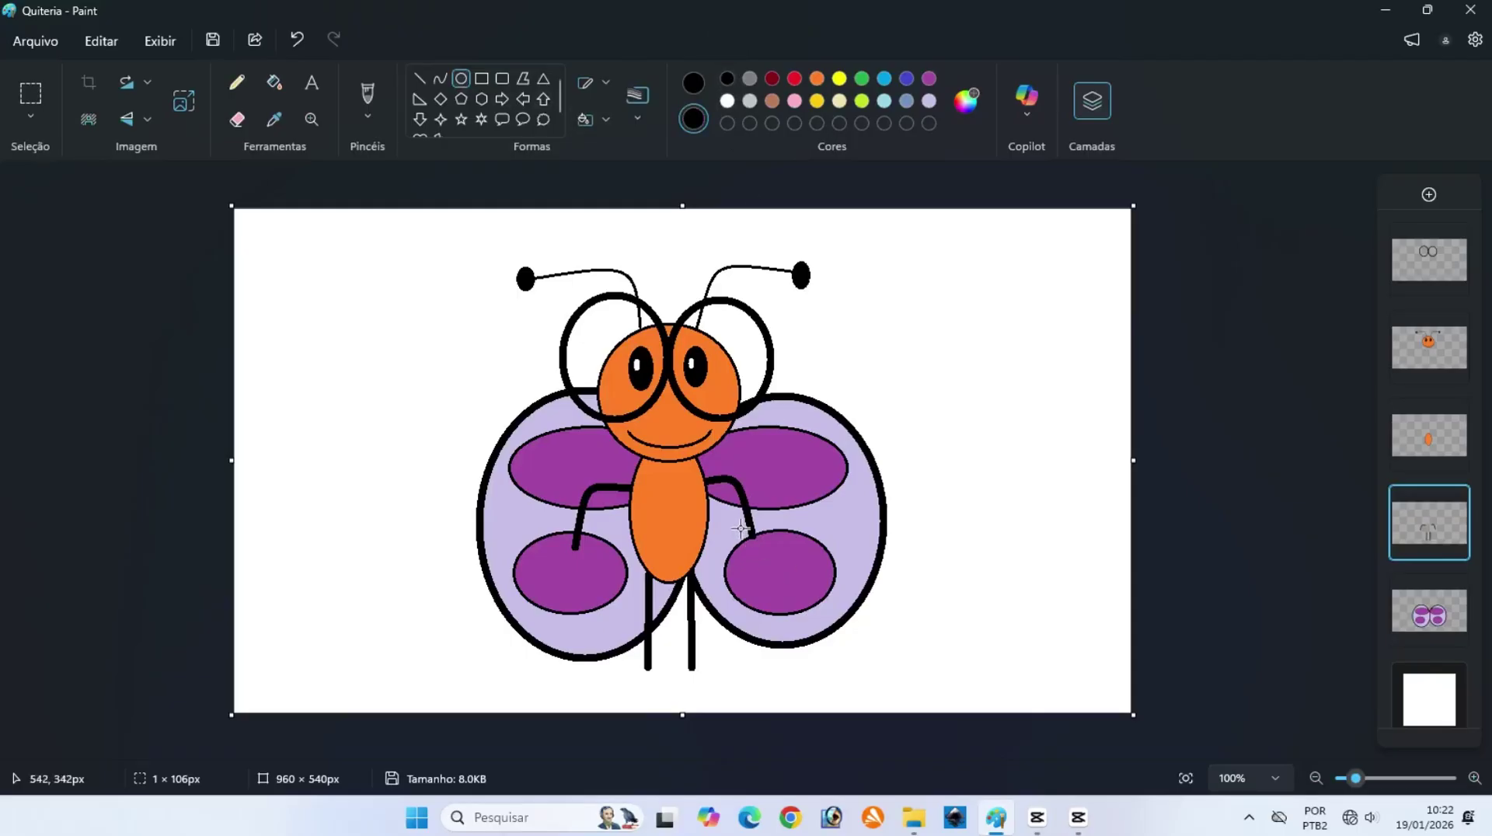
left_click_drag(741, 529, 762, 560)
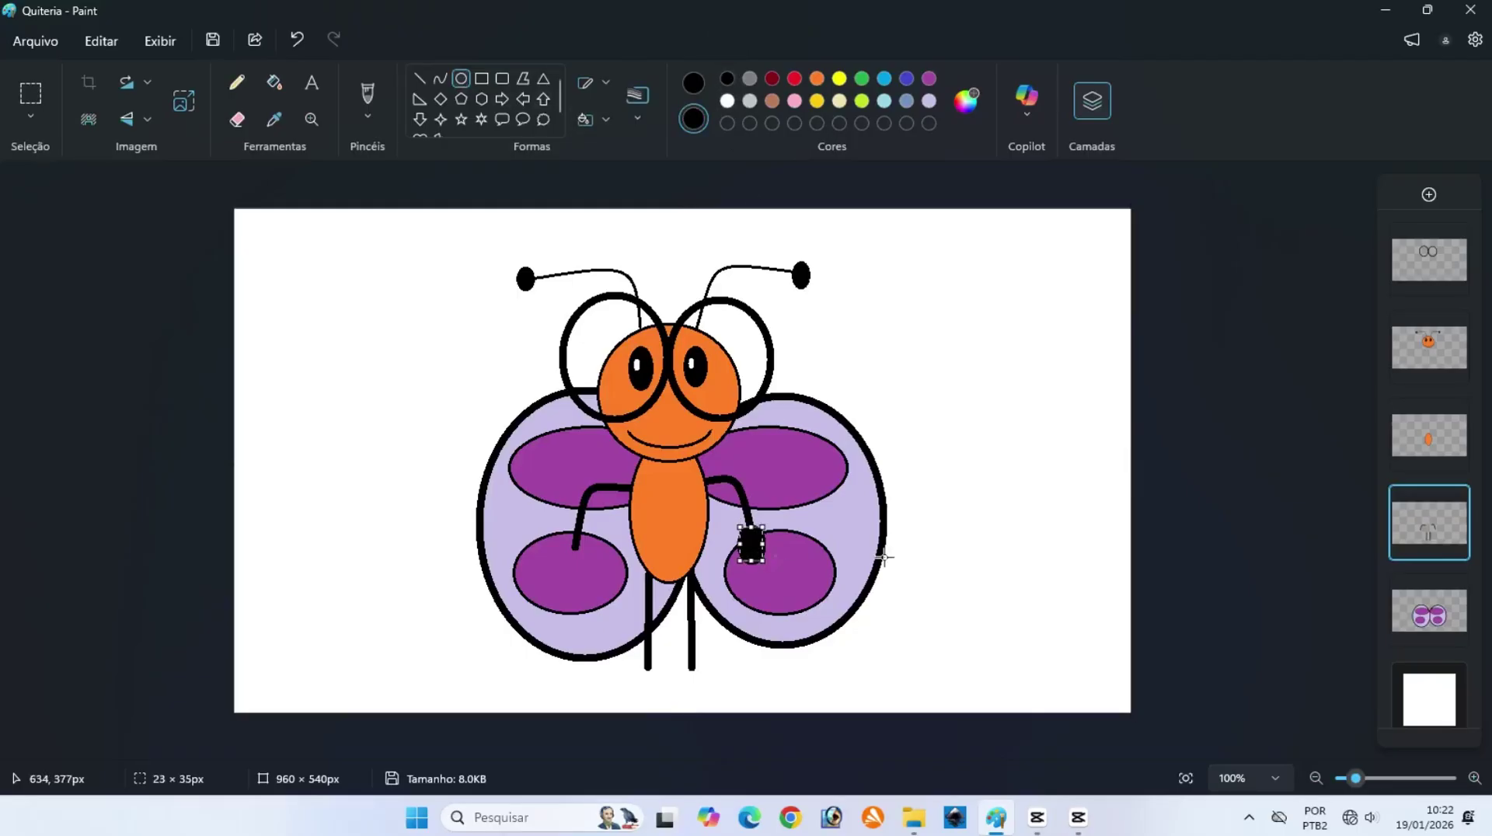
left_click(1189, 519)
left_click_drag(567, 535, 587, 568)
left_click(1237, 516)
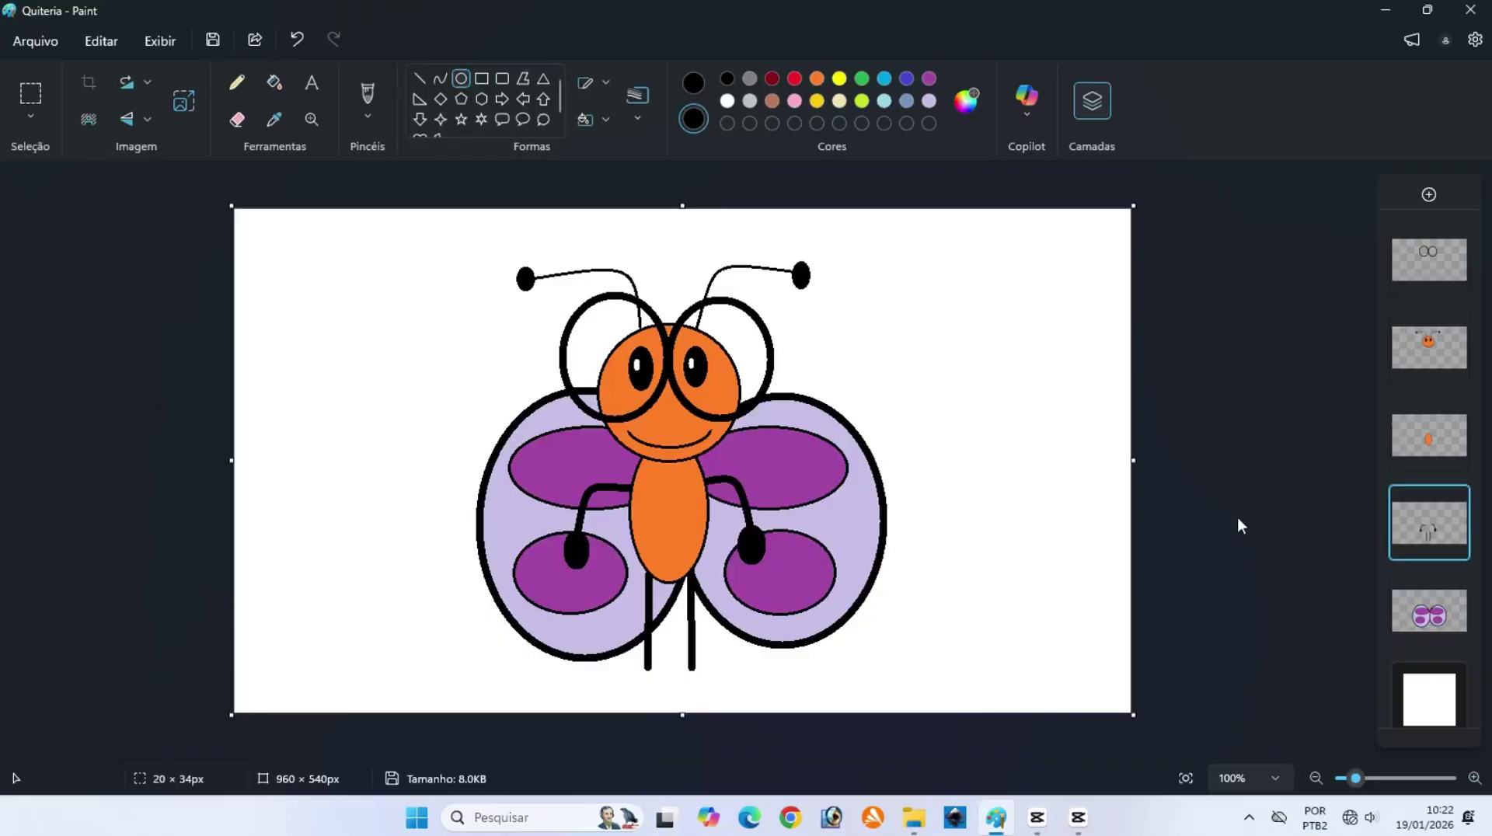
Add solid black ellipse feet at the leg ends, the left about 22 × 46 px and the right about 20 × 50 px.
left_click_drag(635, 659, 659, 709)
left_click(1179, 616)
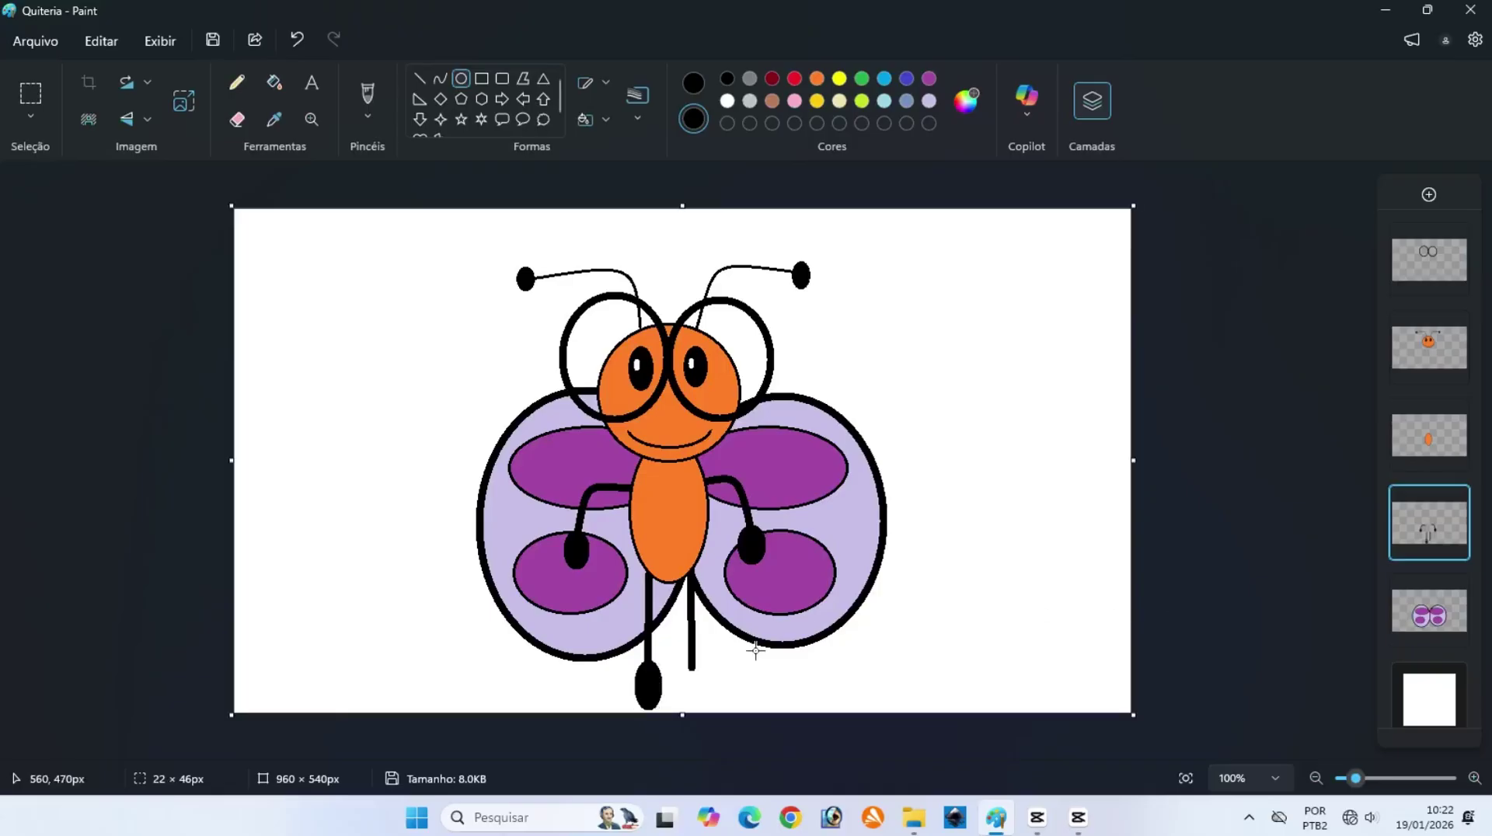
left_click_drag(682, 655, 704, 708)
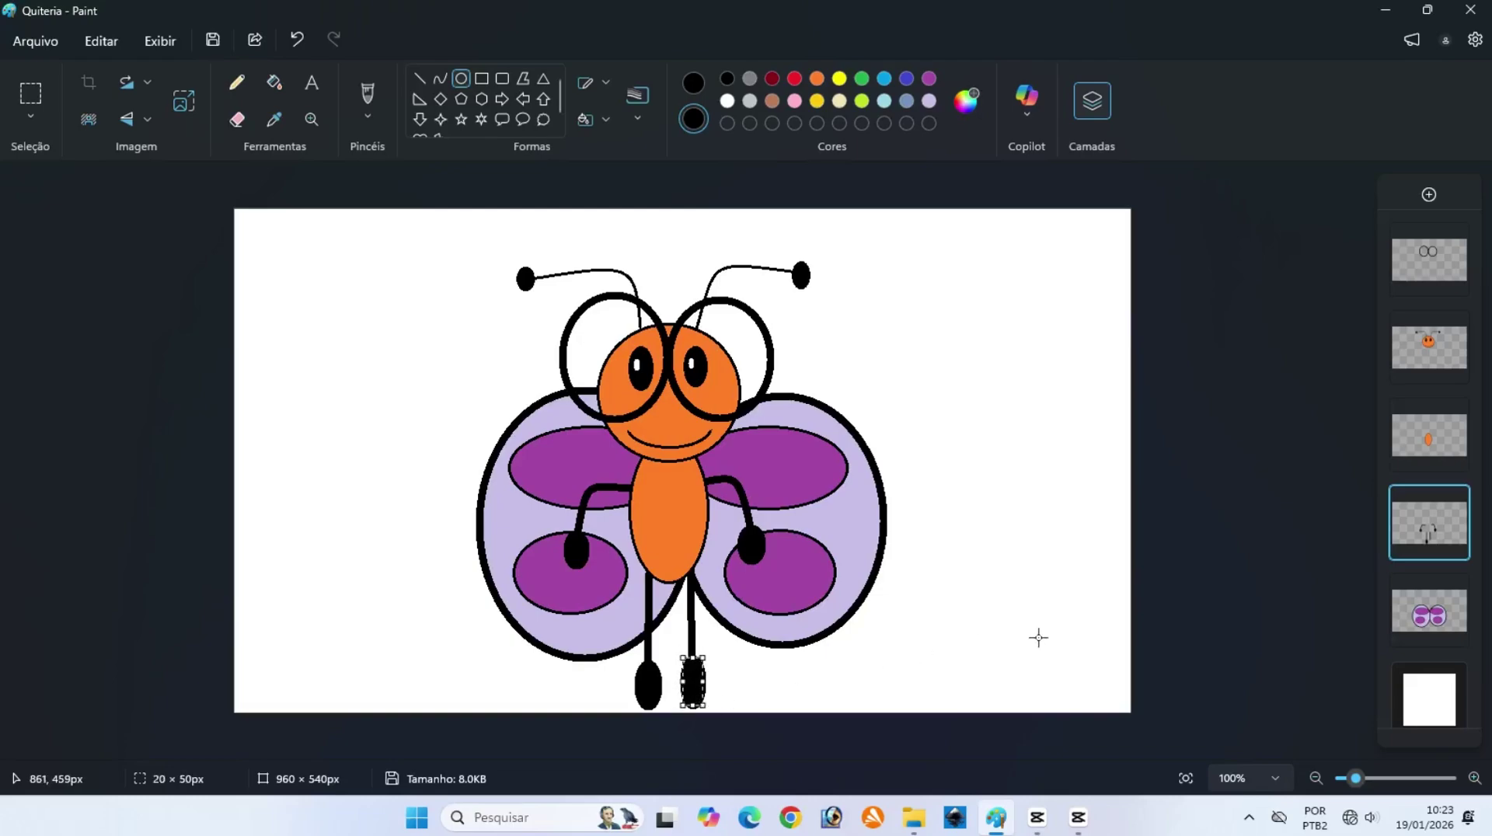
left_click(1179, 606)
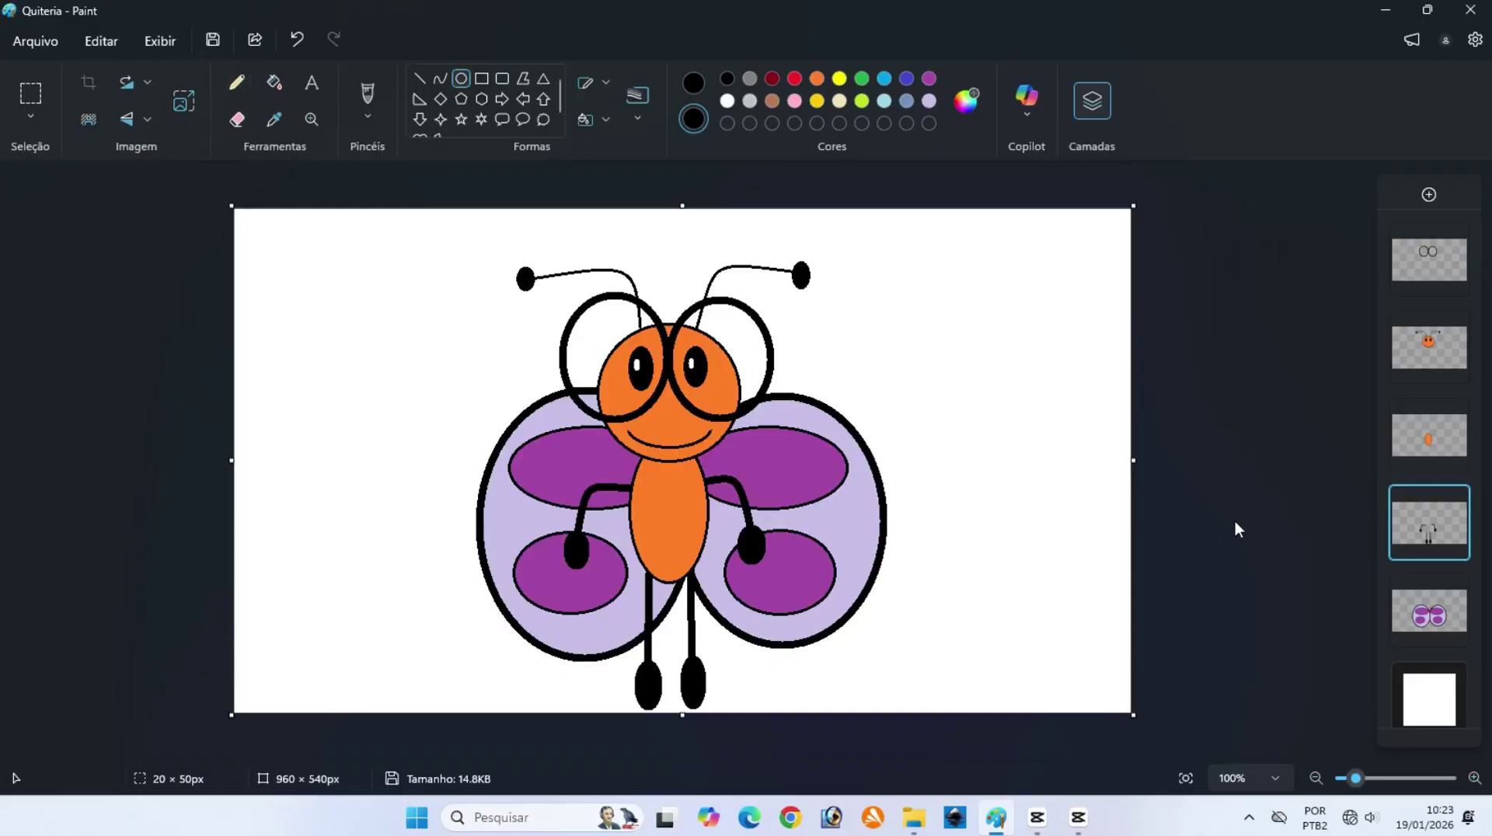
Fill the empty background of the wings layer with turquoise blue as the sky.
left_click(1428, 613)
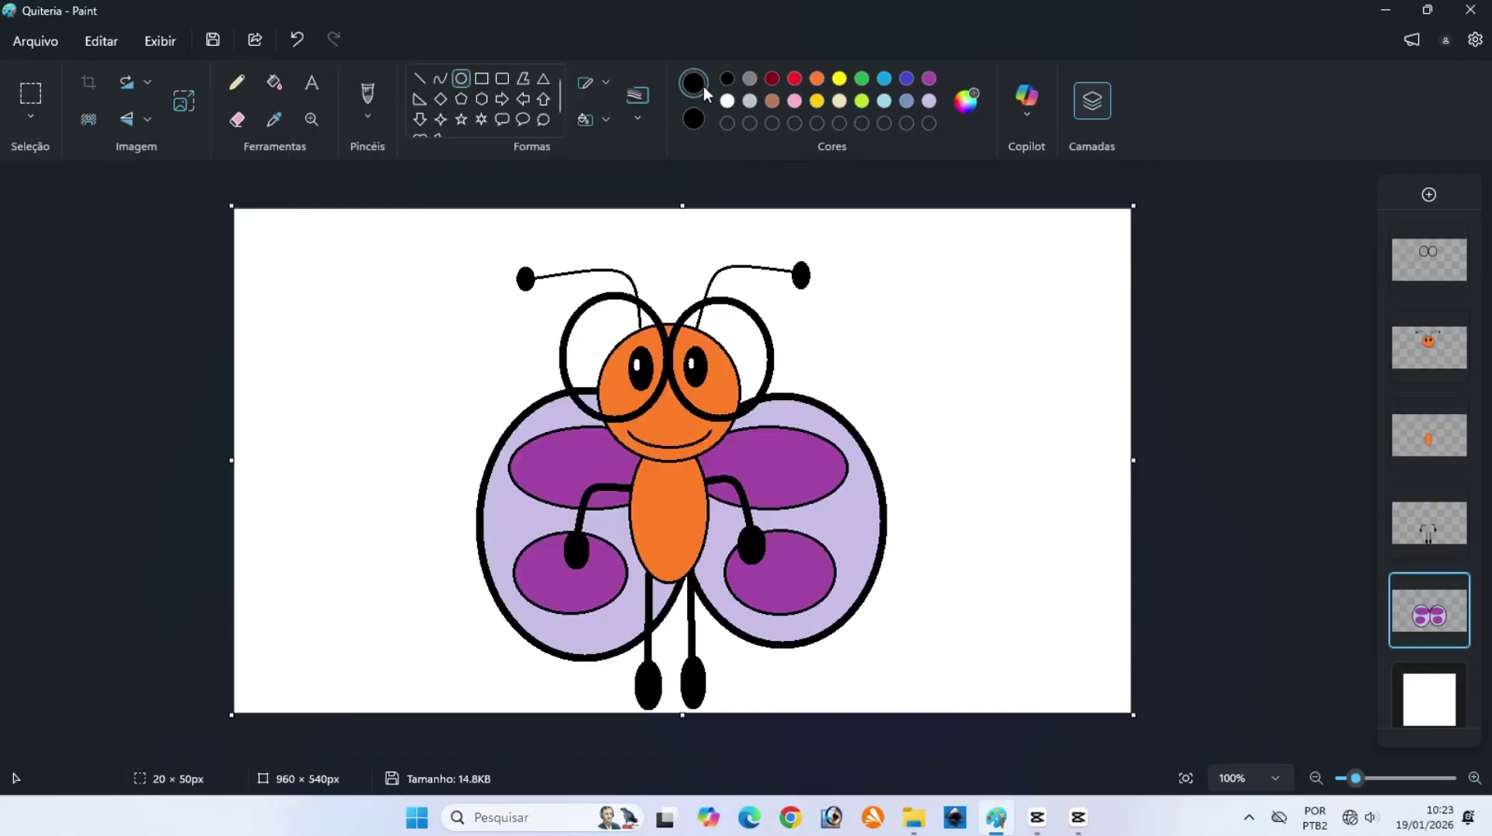
left_click(884, 79)
left_click(274, 83)
left_click(457, 375)
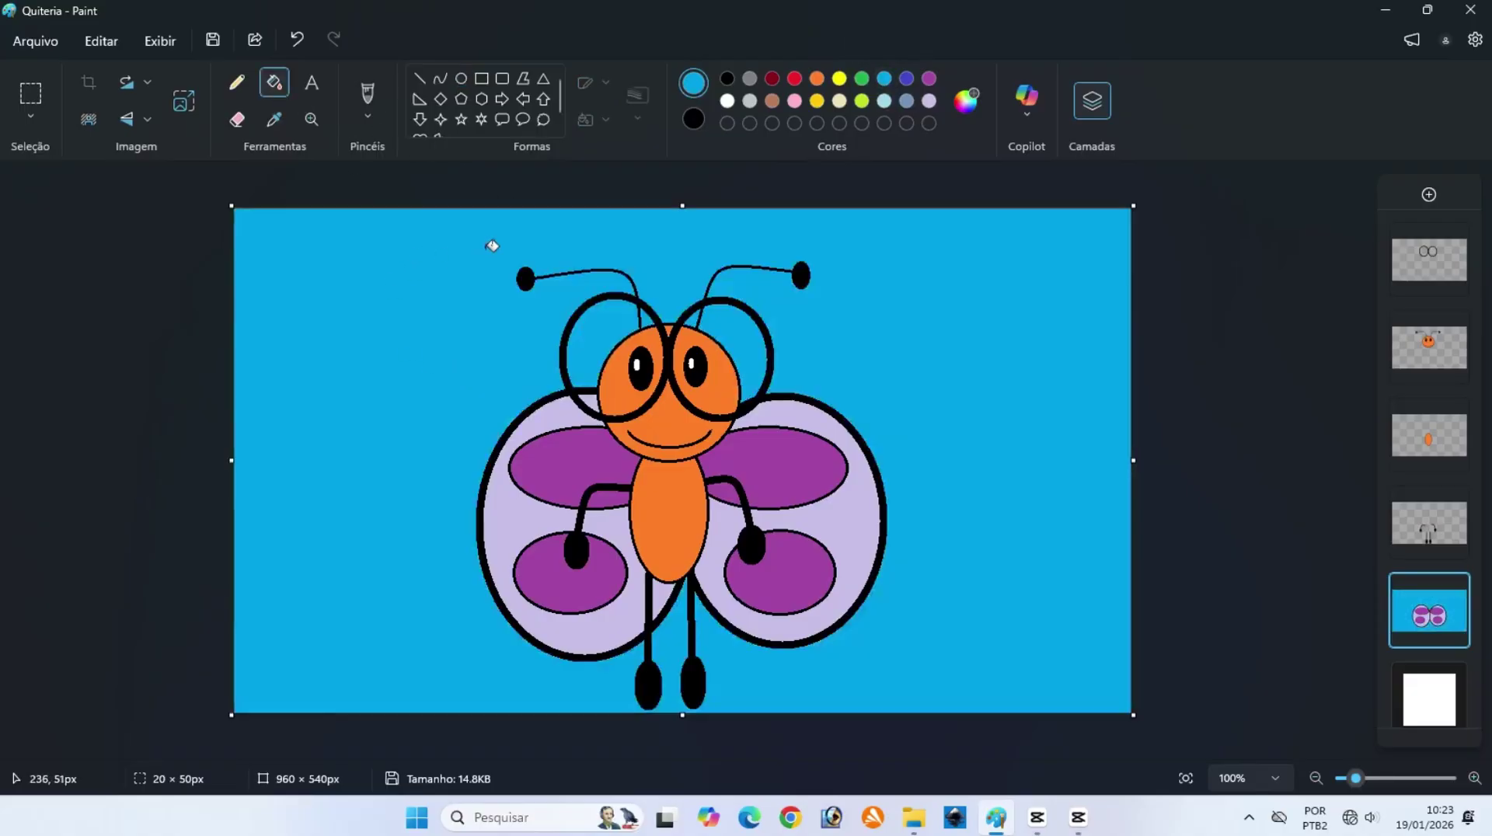
Build a cloud in the sky right of the butterfly from four overlapping white ellipses without outline, about 126 × 49 px up to 179 × 67 px.
left_click(726, 79)
left_click(694, 119)
left_click(727, 101)
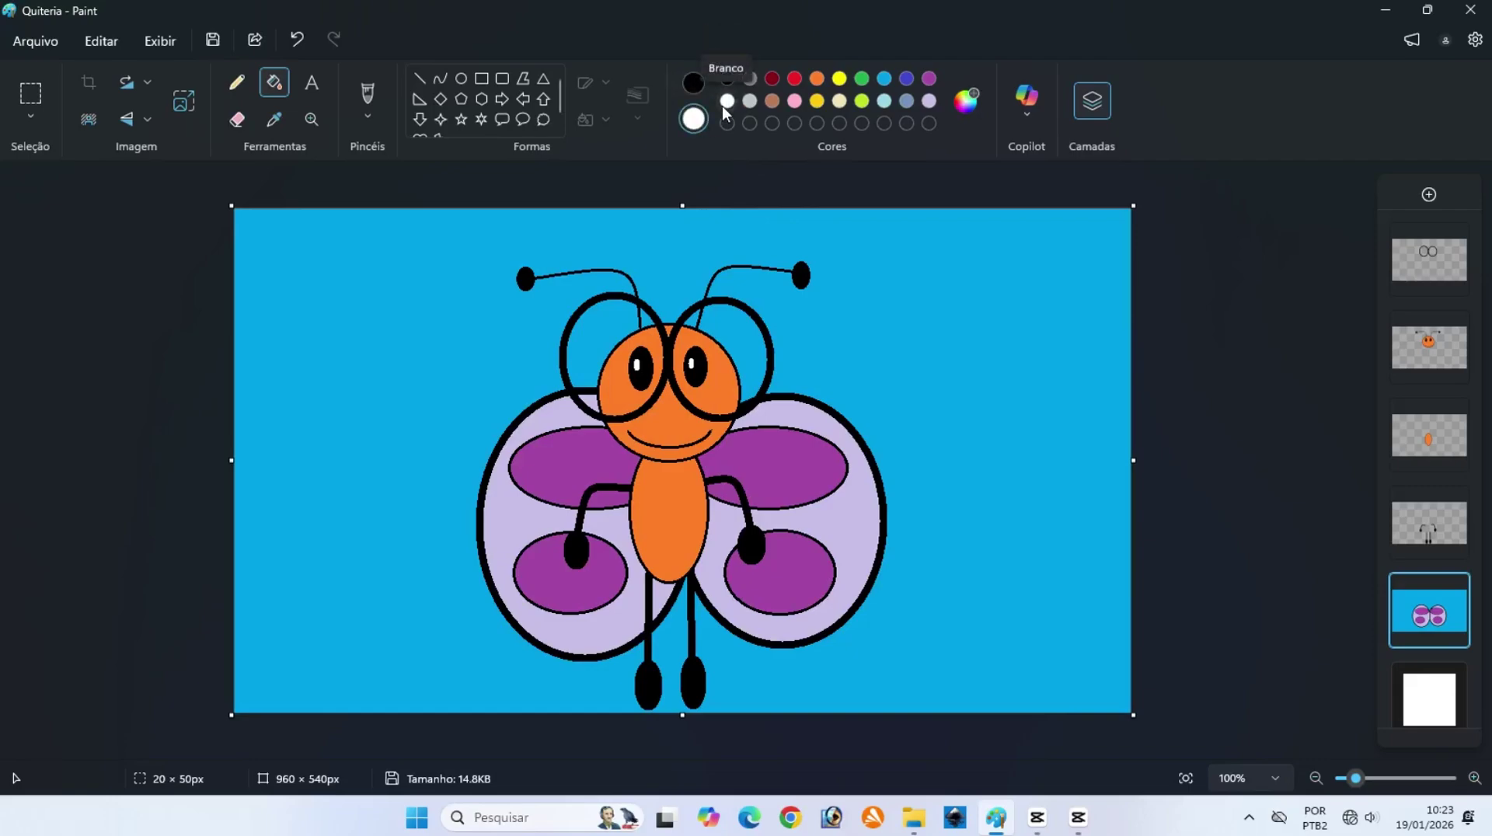
left_click(461, 79)
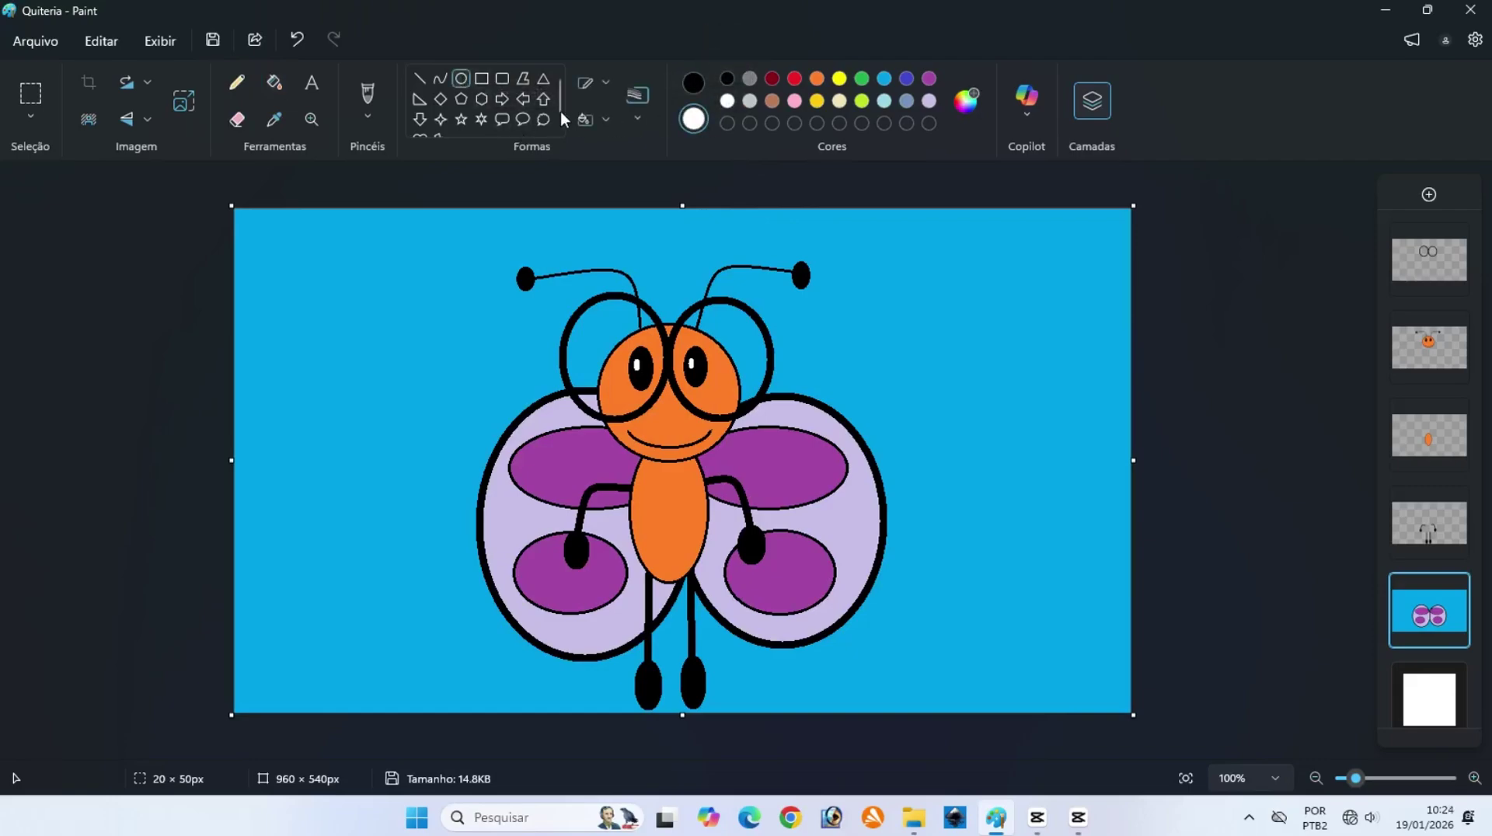
left_click(600, 84)
left_click(595, 126)
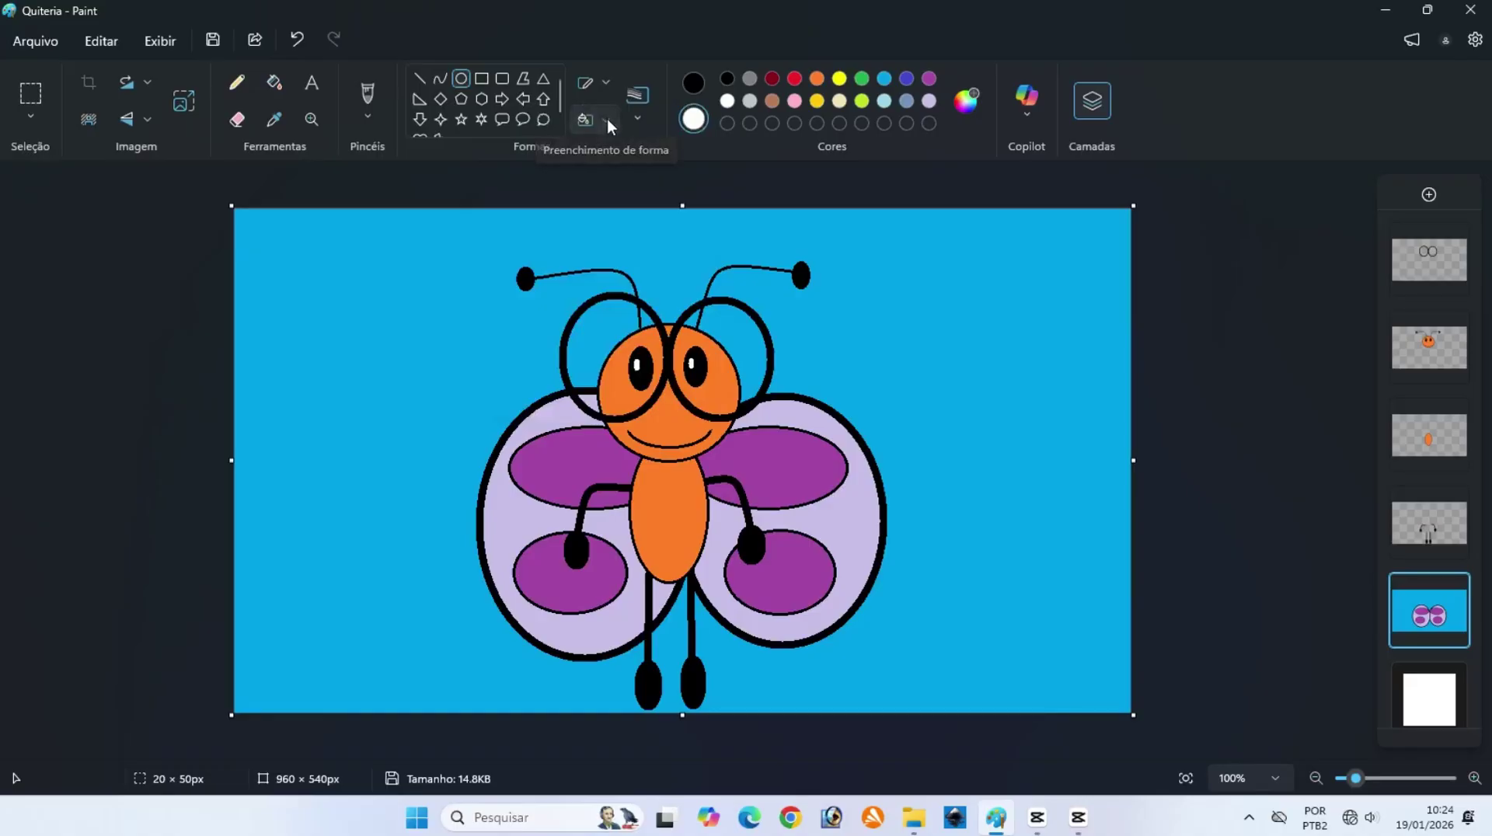
left_click(605, 121)
left_click(599, 202)
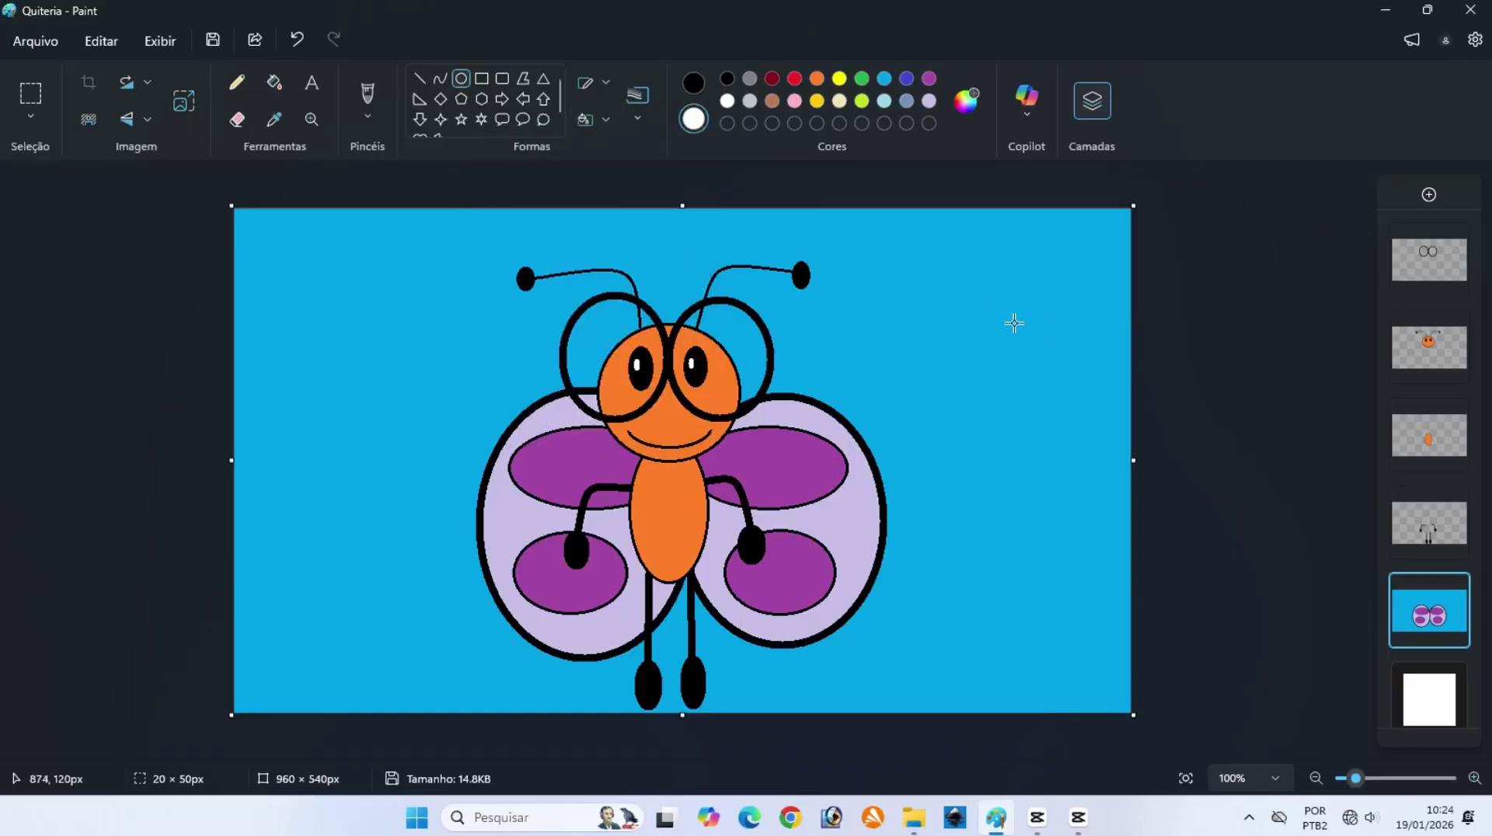
mouse_move(856, 289)
left_mouse_down()
mouse_move(884, 318)
mouse_move(973, 333)
left_mouse_up()
left_click(726, 100)
left_click(693, 82)
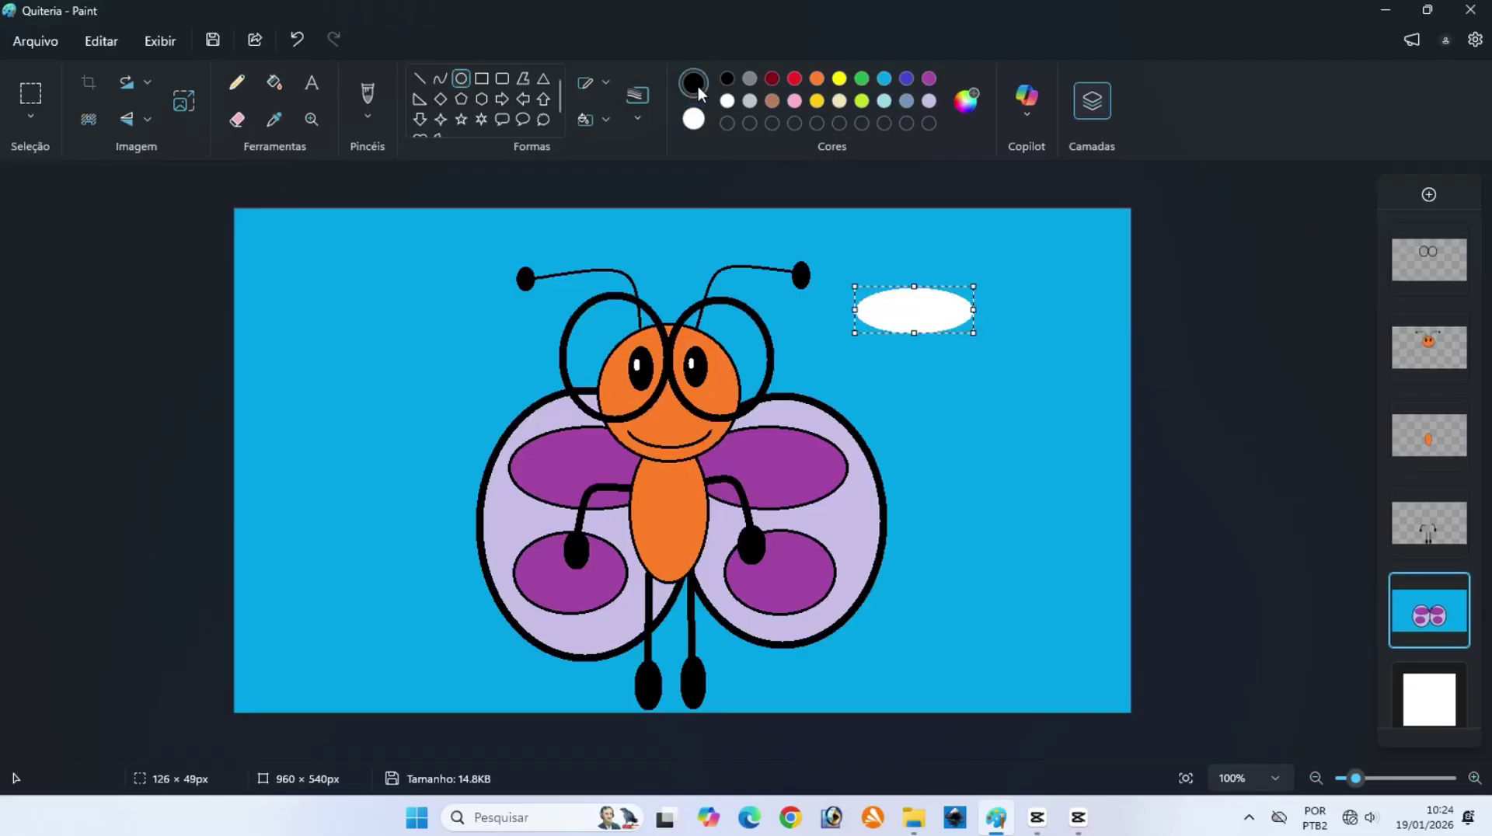
left_click(1209, 329)
left_click_drag(922, 276, 1108, 358)
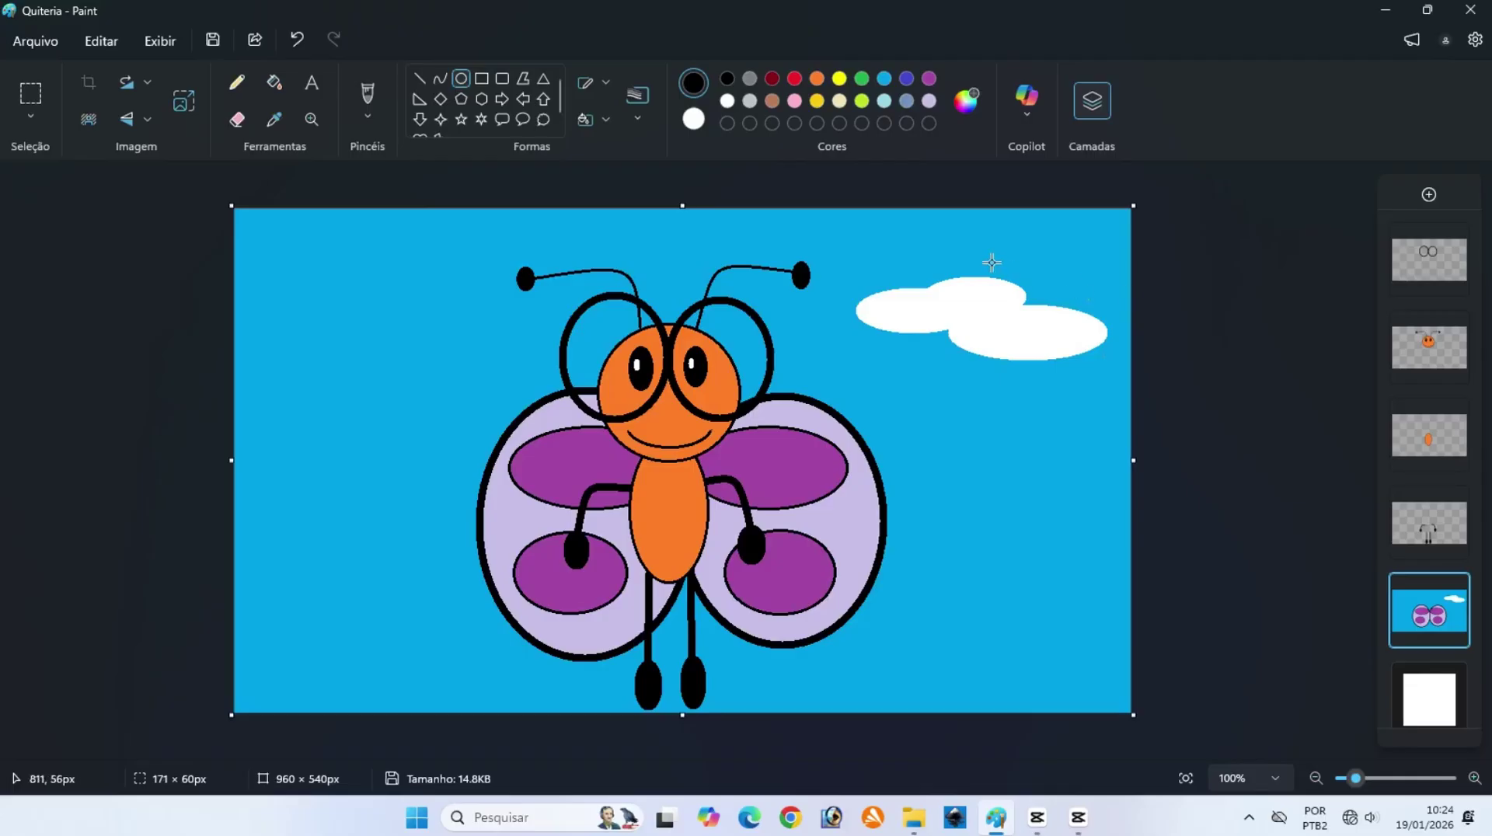
left_click_drag(992, 262, 1160, 325)
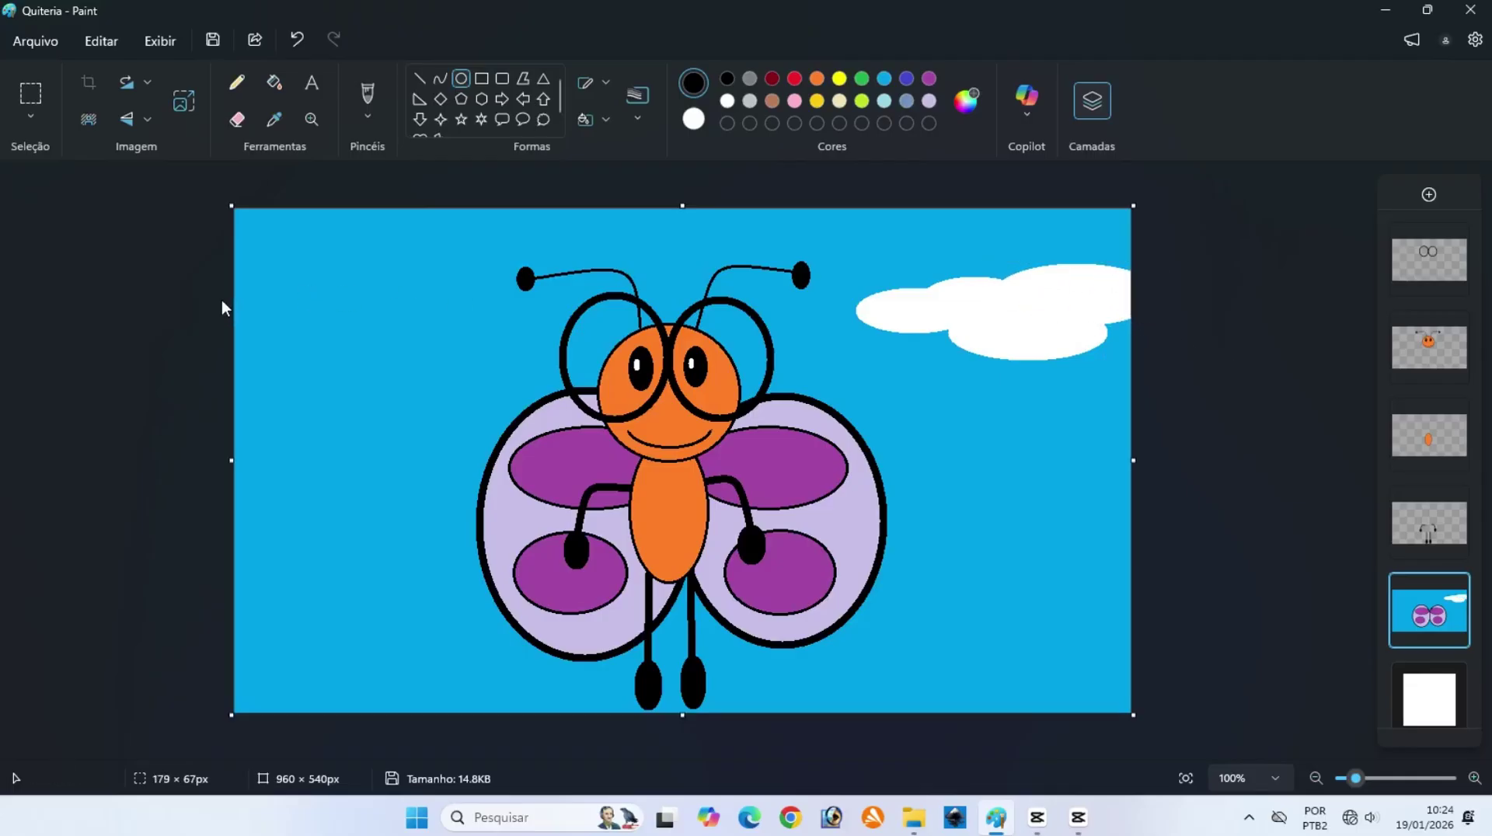
Build a cloud at the canvas's left edge from three overlapping white ellipses of about 176 × 68, 157 × 68 and 174 × 80 px.
left_click_drag(358, 308, 193, 371)
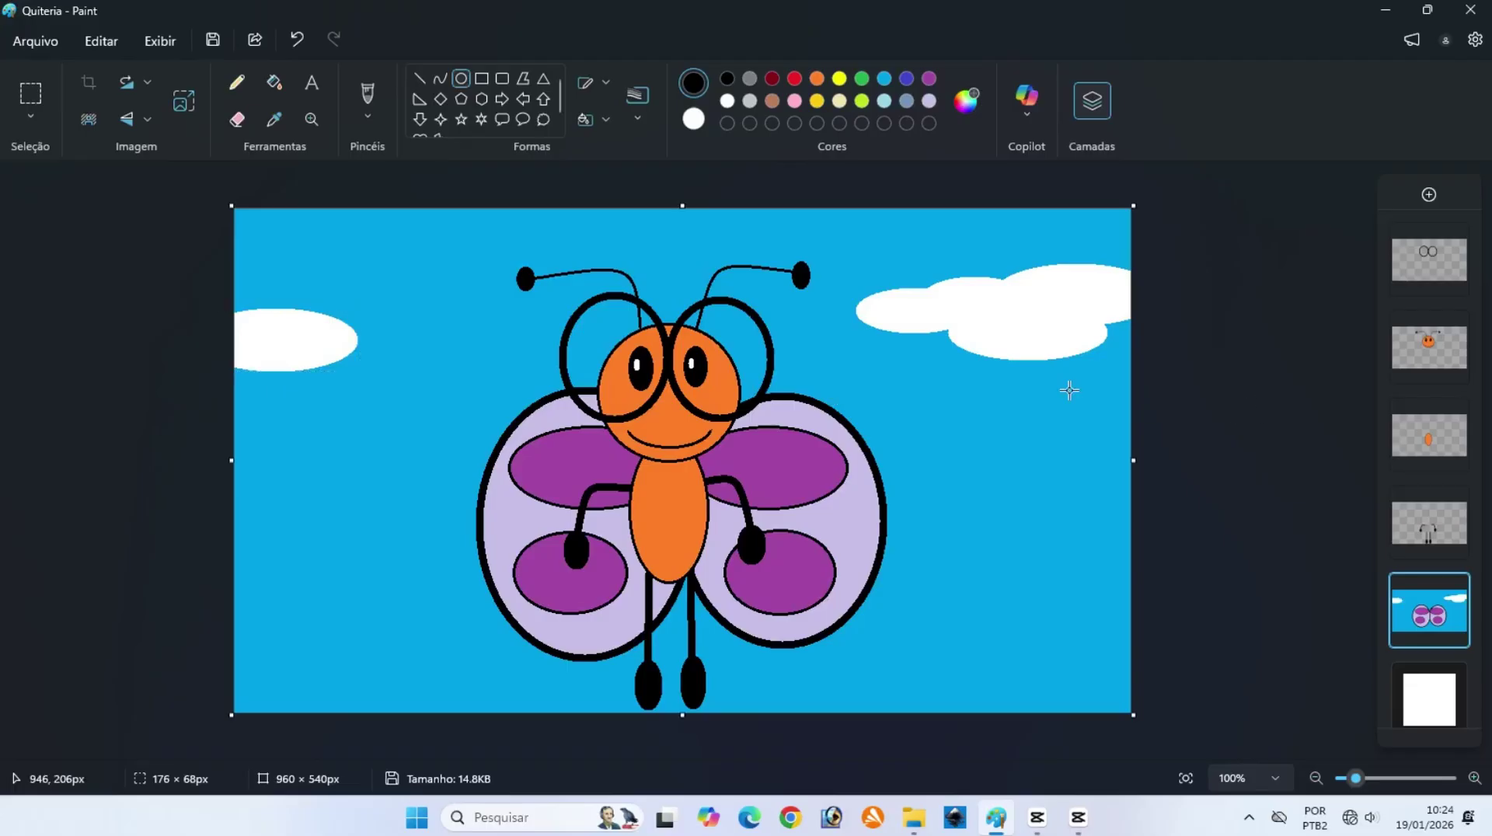
left_click_drag(316, 295, 463, 359)
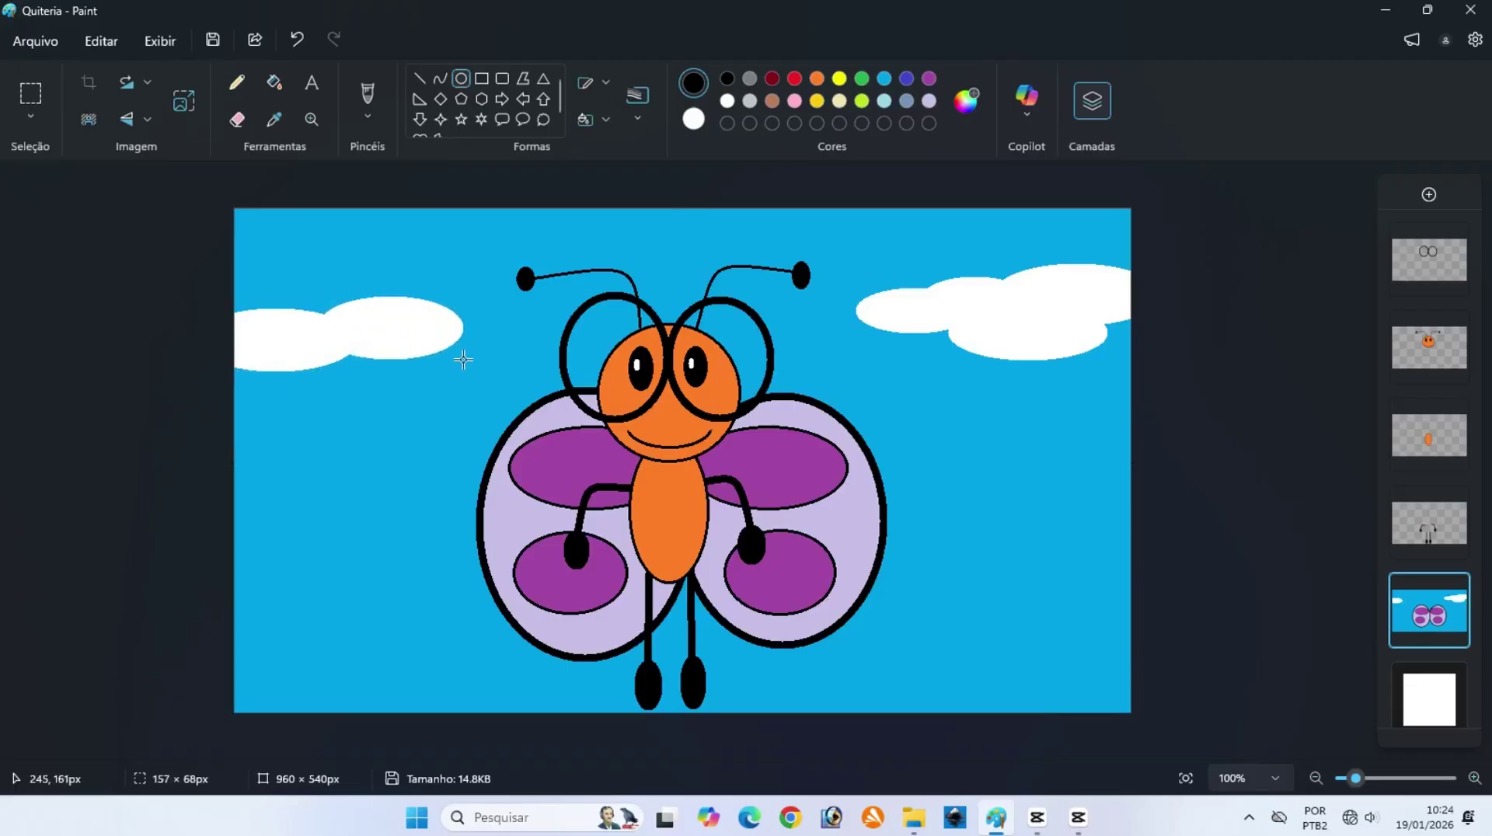
left_click_drag(285, 342, 444, 415)
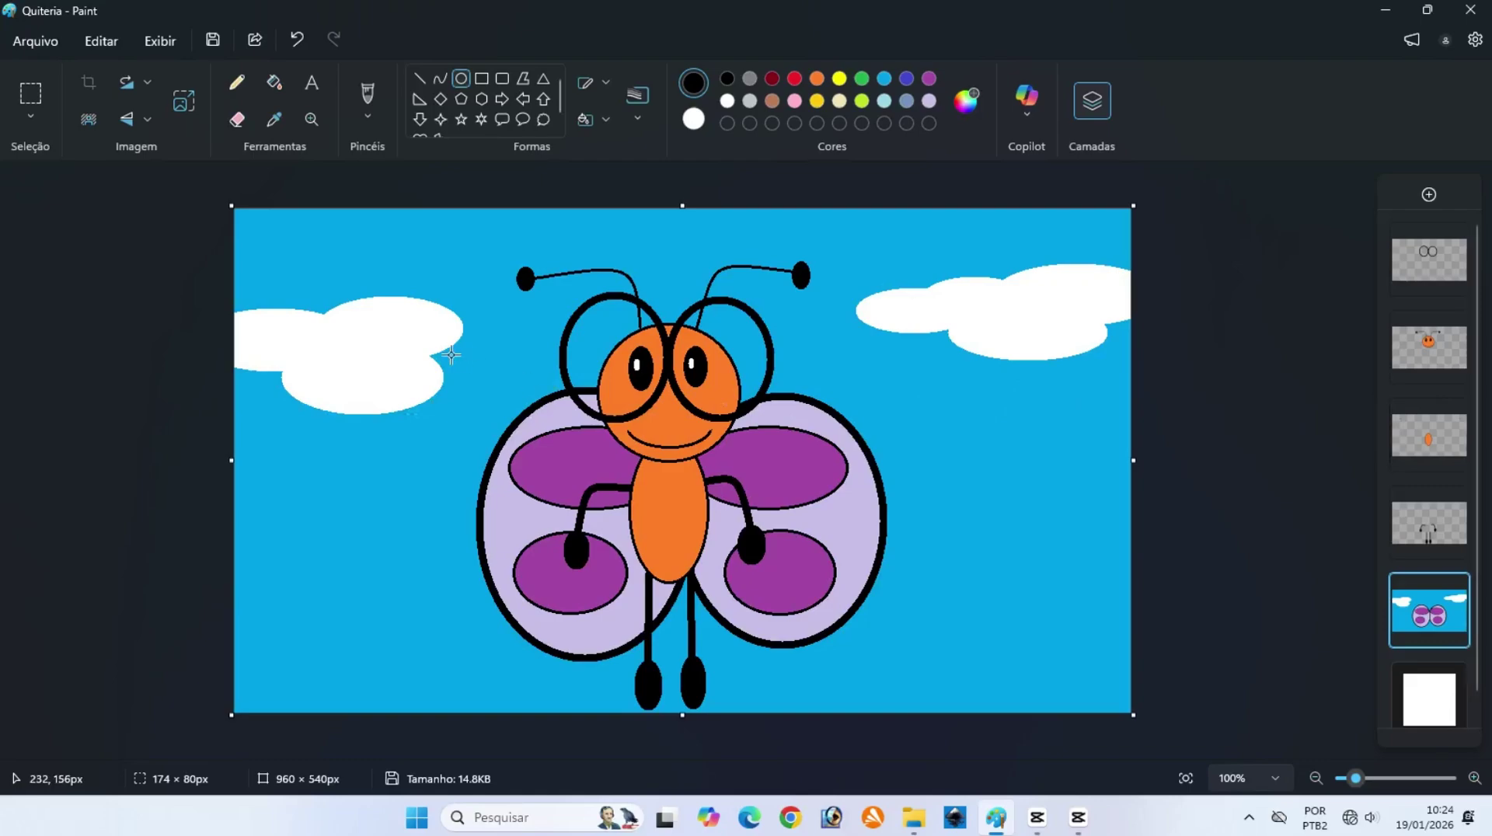
Add a small white ellipse of about 58 × 29 px beside the left cloud and one of about 55 × 30 px below the right cloud.
left_click_drag(450, 356, 505, 382)
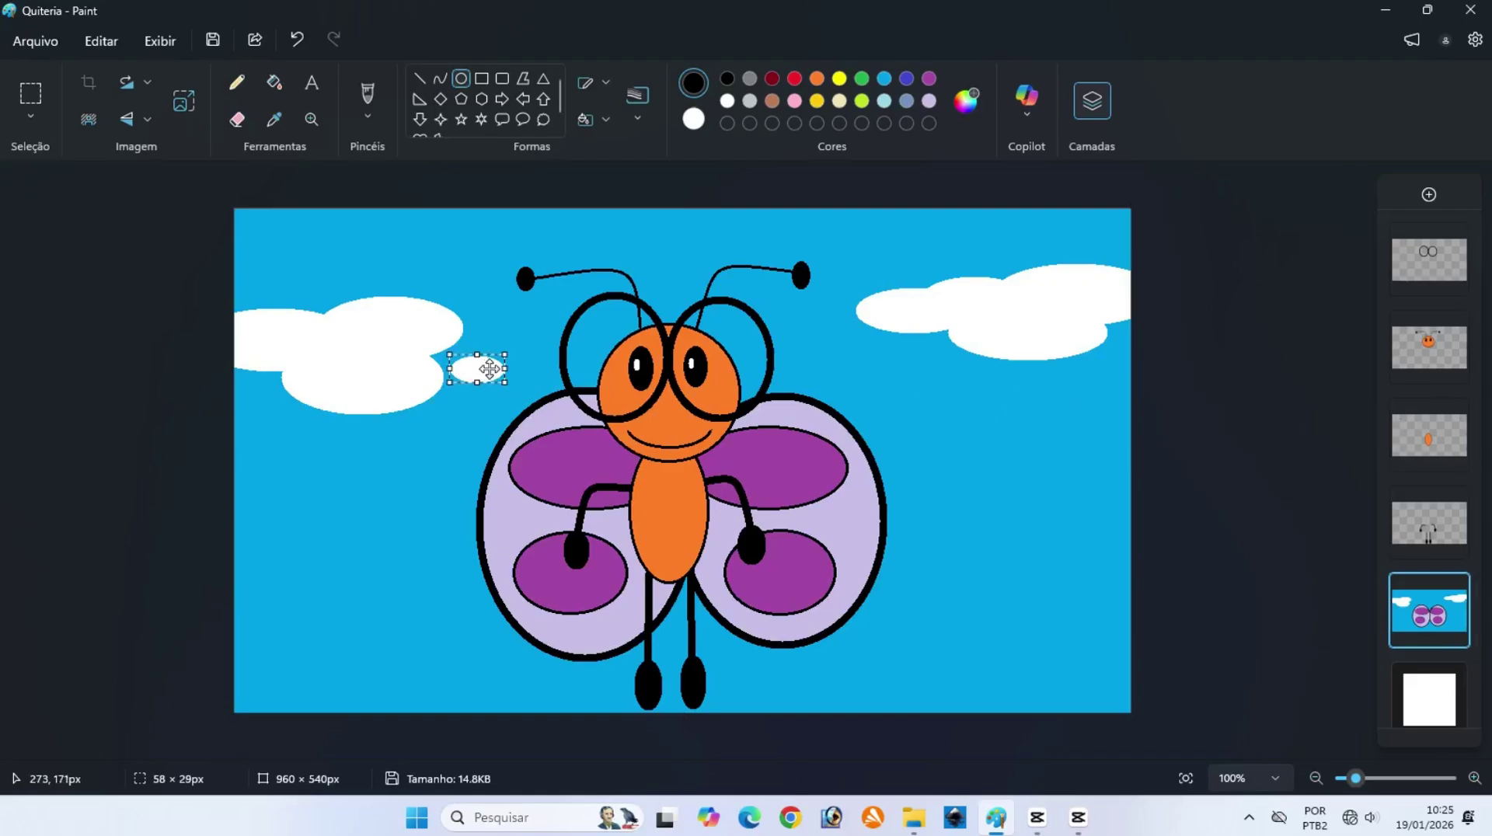
left_click_drag(489, 368, 487, 360)
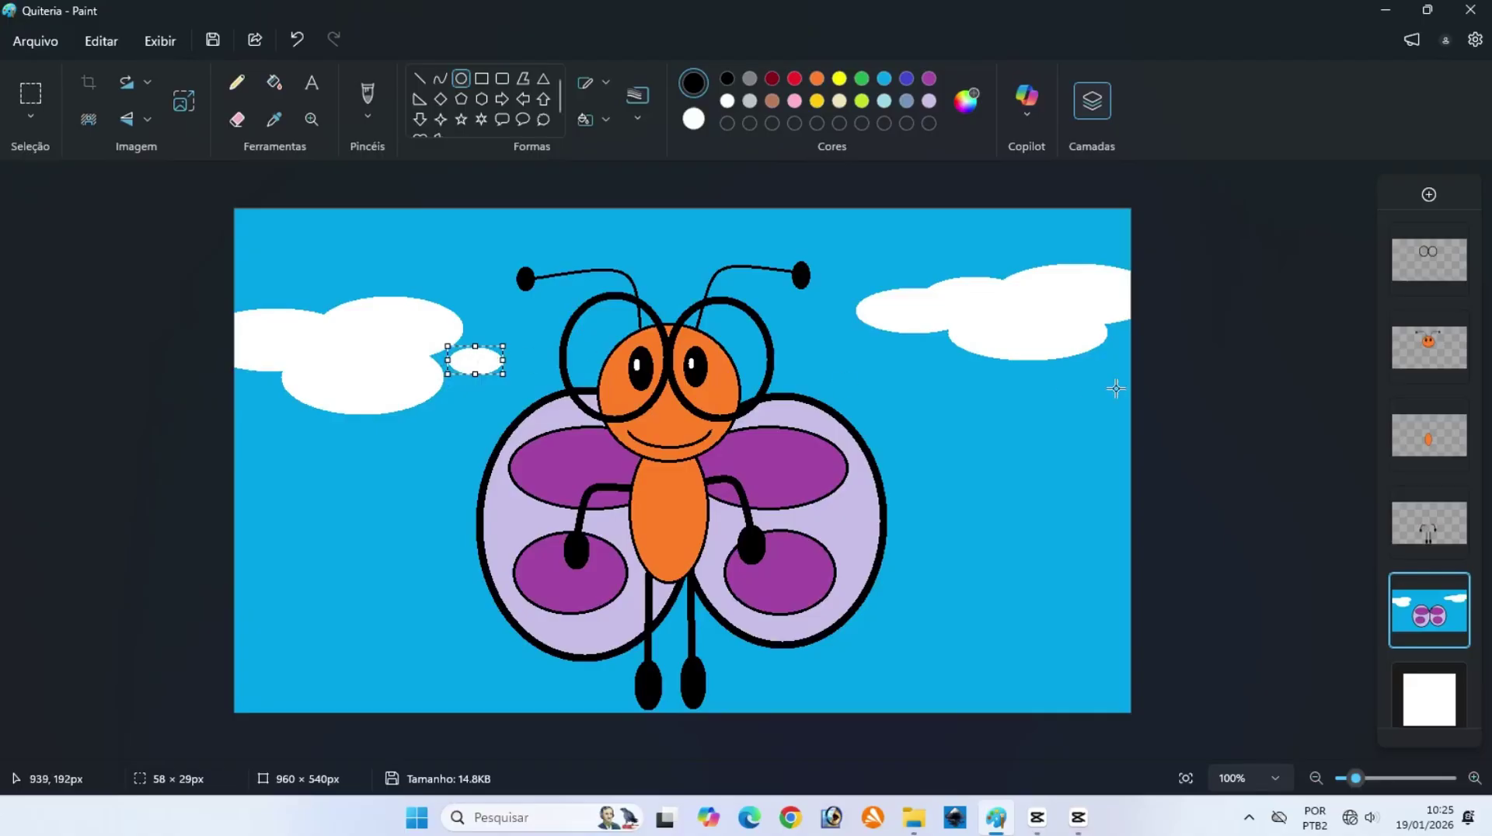
left_click(1049, 349)
mouse_move(907, 343)
left_mouse_down()
mouse_move(959, 370)
mouse_move(927, 354)
left_mouse_up()
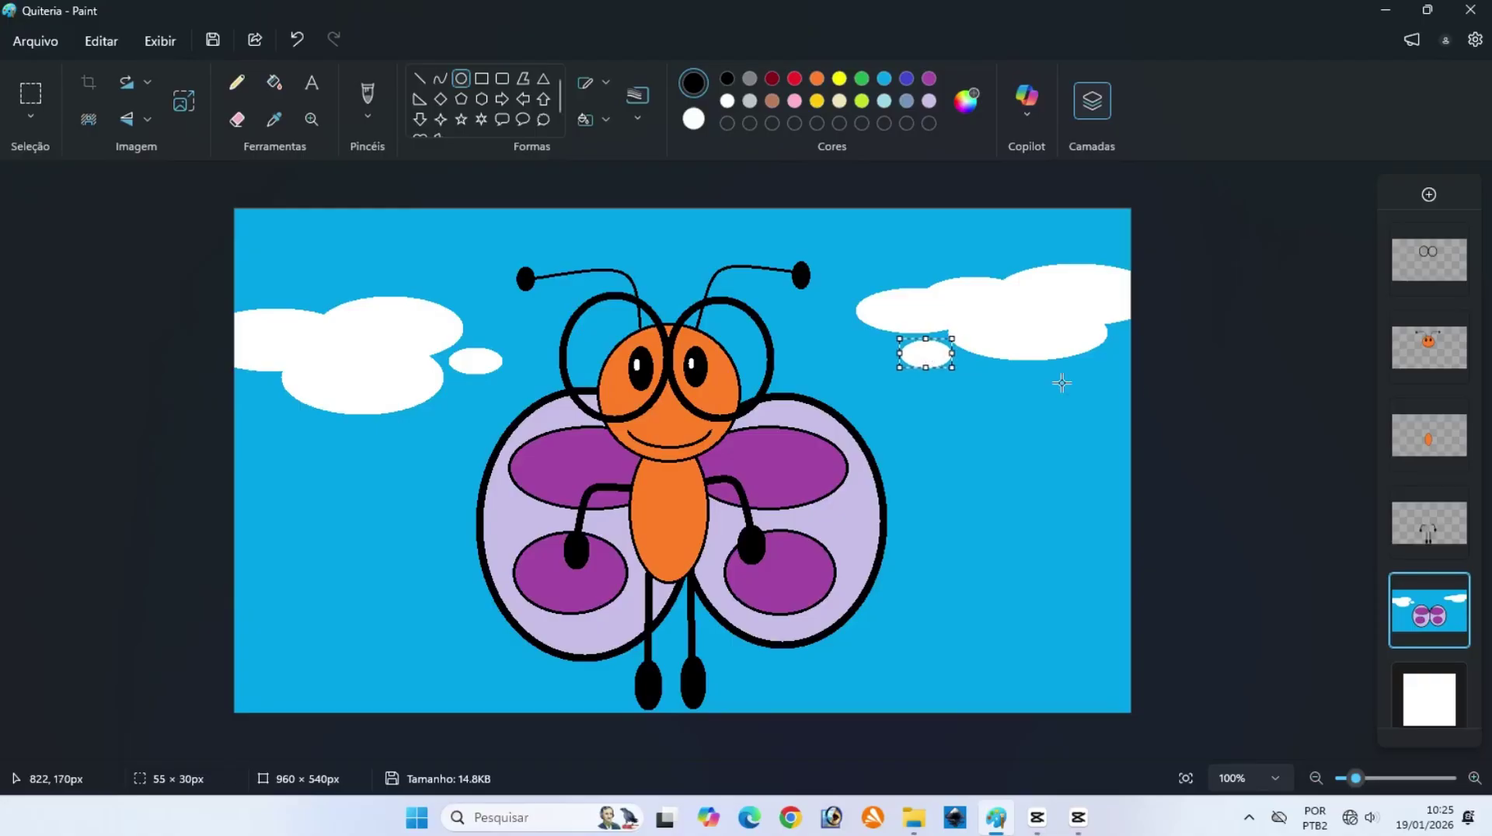
left_click(1200, 380)
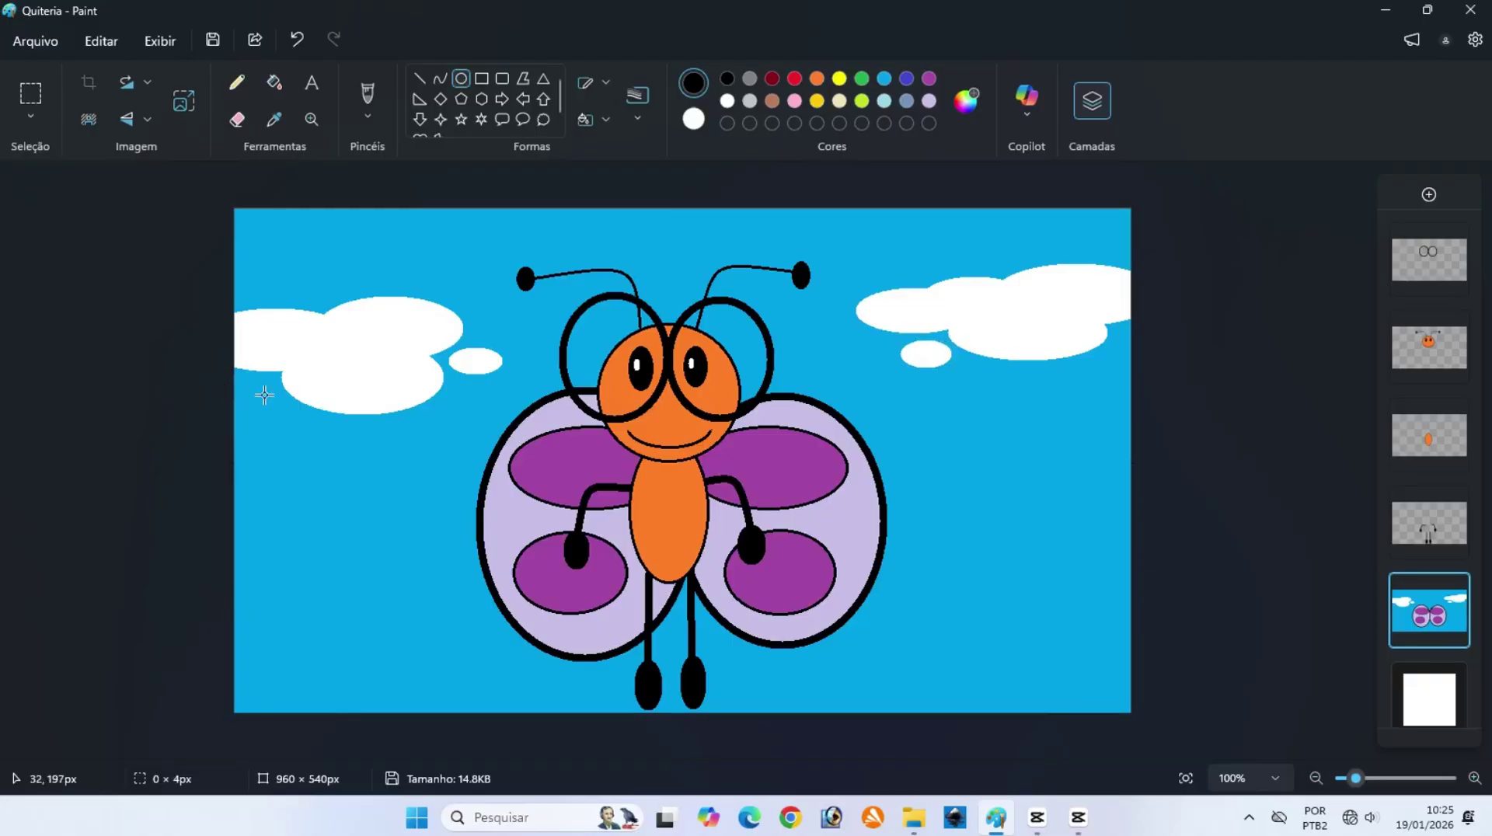
Add small white ellipses cut off by the canvas edges, one about 62 × 32 px below the left cloud and two below the right cloud.
mouse_move(263, 391)
left_mouse_down()
mouse_move(210, 400)
mouse_move(220, 418)
mouse_move(255, 394)
mouse_move(215, 393)
left_mouse_up()
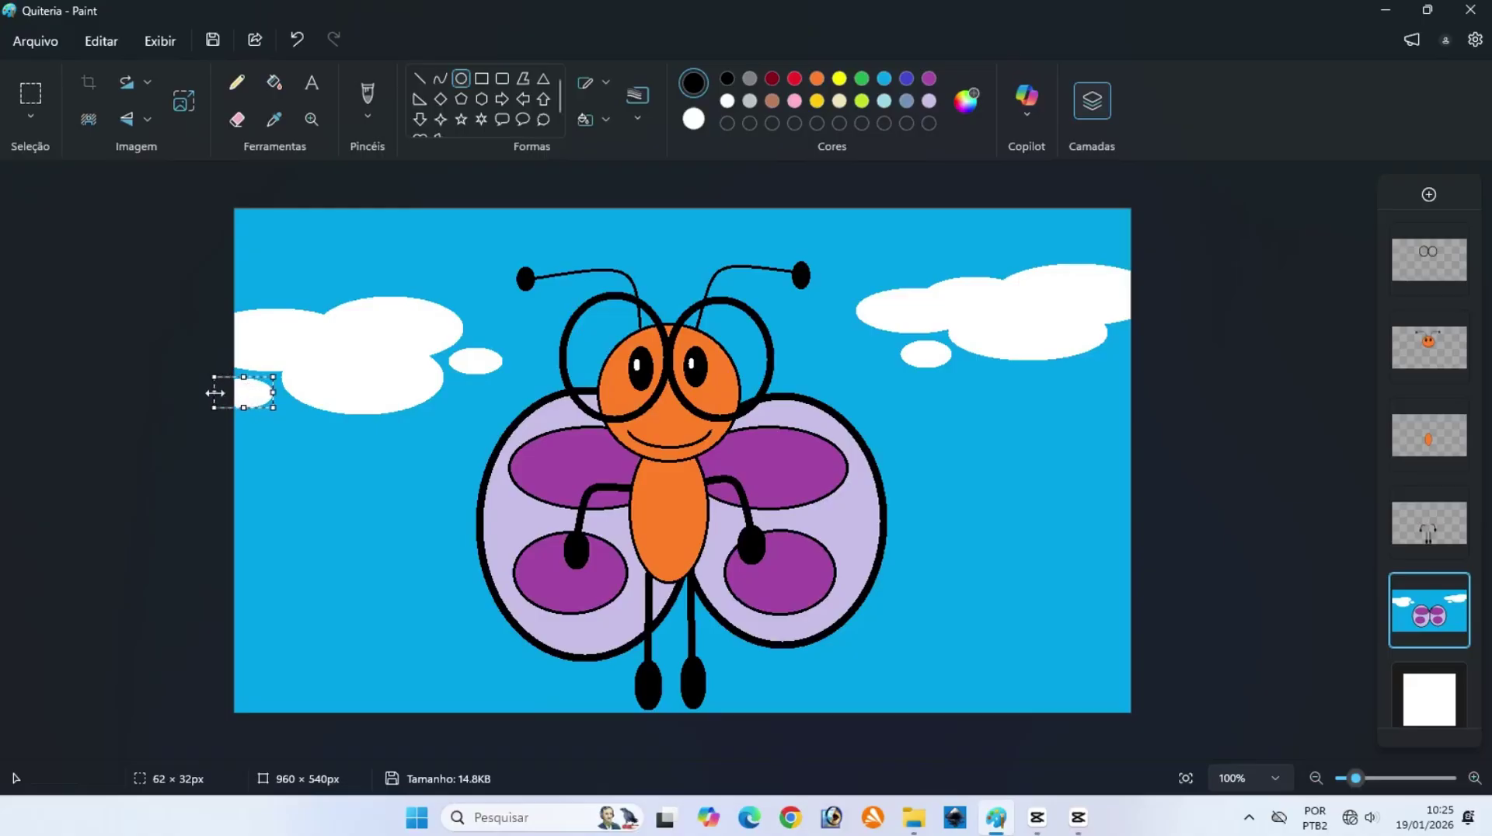
left_click(1229, 423)
left_click_drag(1148, 400, 1132, 334)
left_click(1191, 383)
left_click(1208, 384)
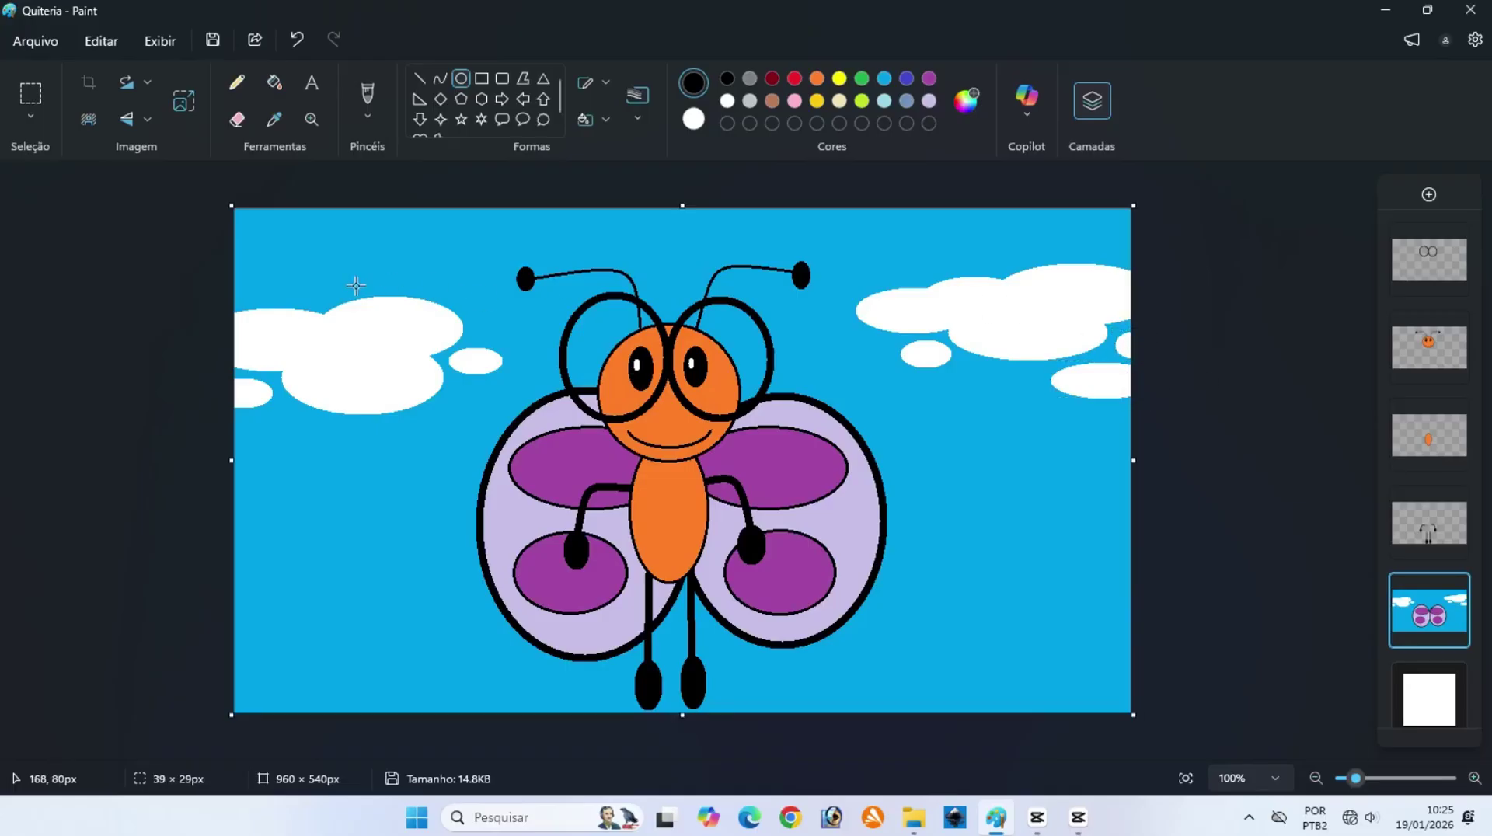
Draw a small cloud above the left cloud from three overlapping white ellipses, about 54 × 23 to 63 × 26 px.
left_click_drag(287, 279, 376, 292)
left_click(1106, 427)
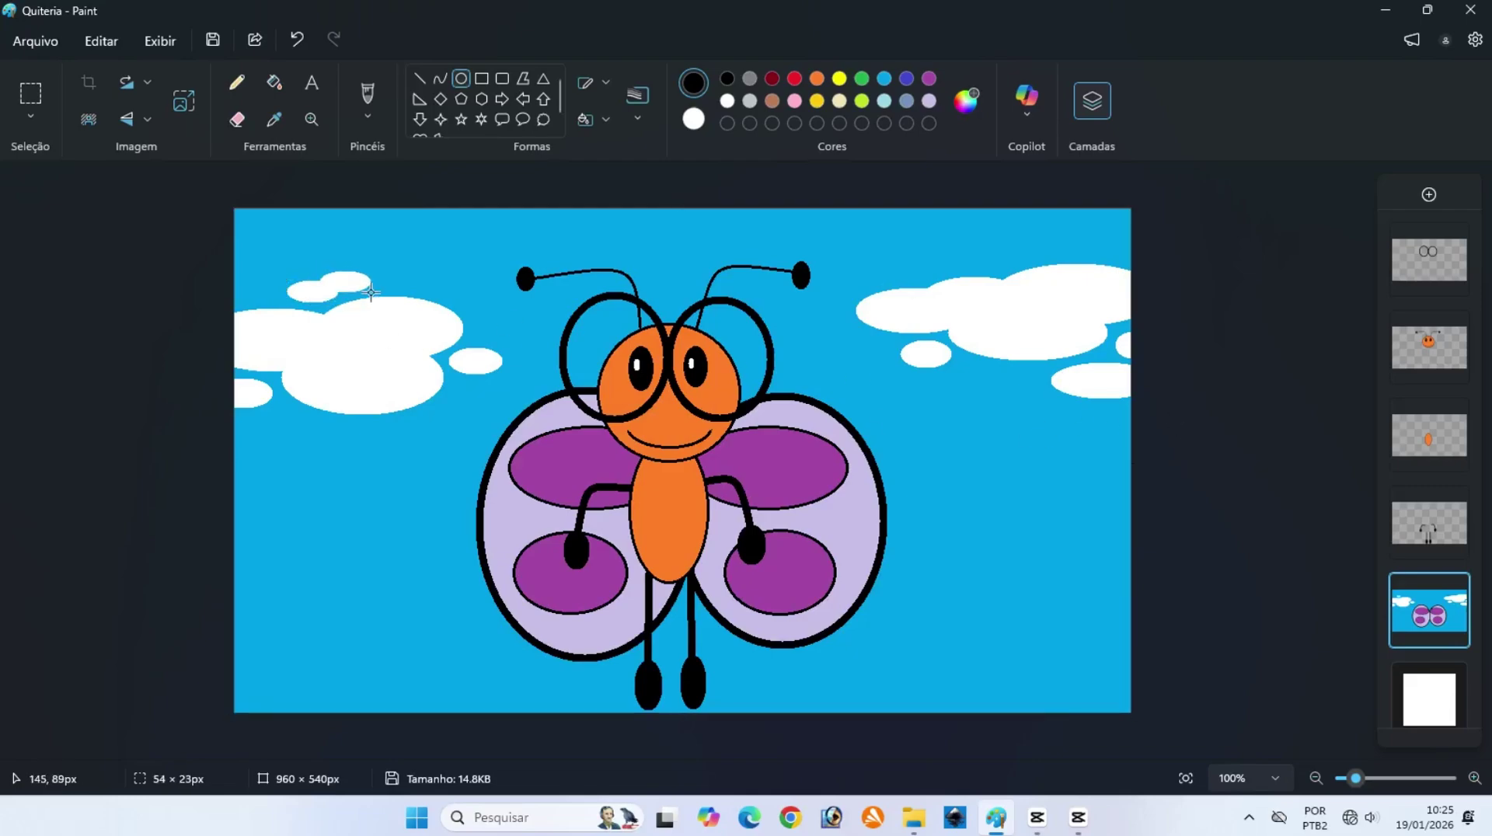
left_click(1205, 398)
left_click_drag(269, 265, 327, 287)
left_click(1268, 395)
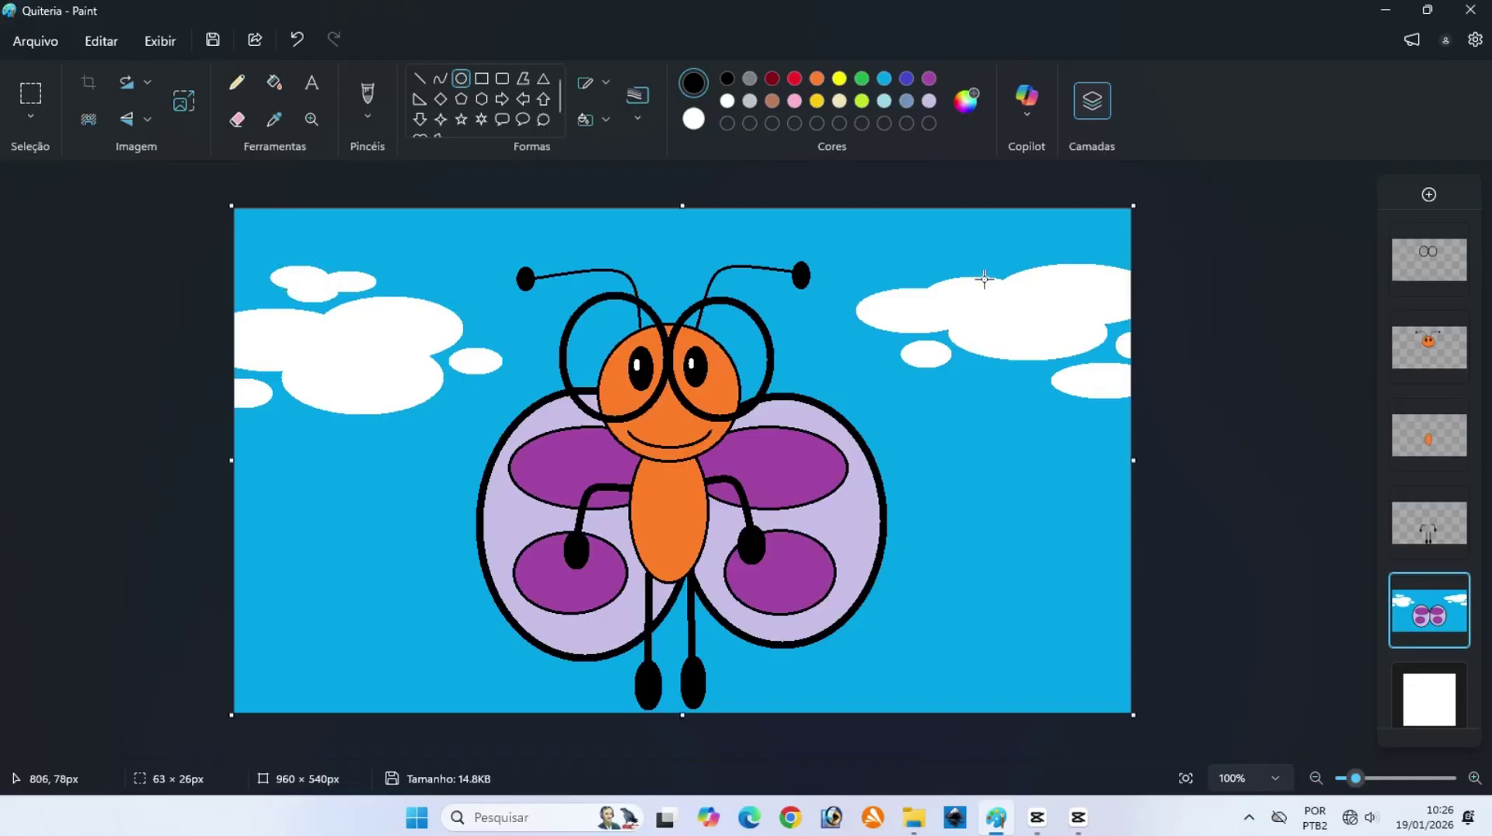
Draw a small cloud above the right cloud from overlapping white ellipses, the topmost about 34 × 18 px.
mouse_move(977, 252)
left_mouse_down()
mouse_move(1015, 269)
mouse_move(968, 262)
mouse_move(1001, 258)
left_mouse_up()
left_click(1231, 327)
left_click(1232, 309)
left_click(1219, 309)
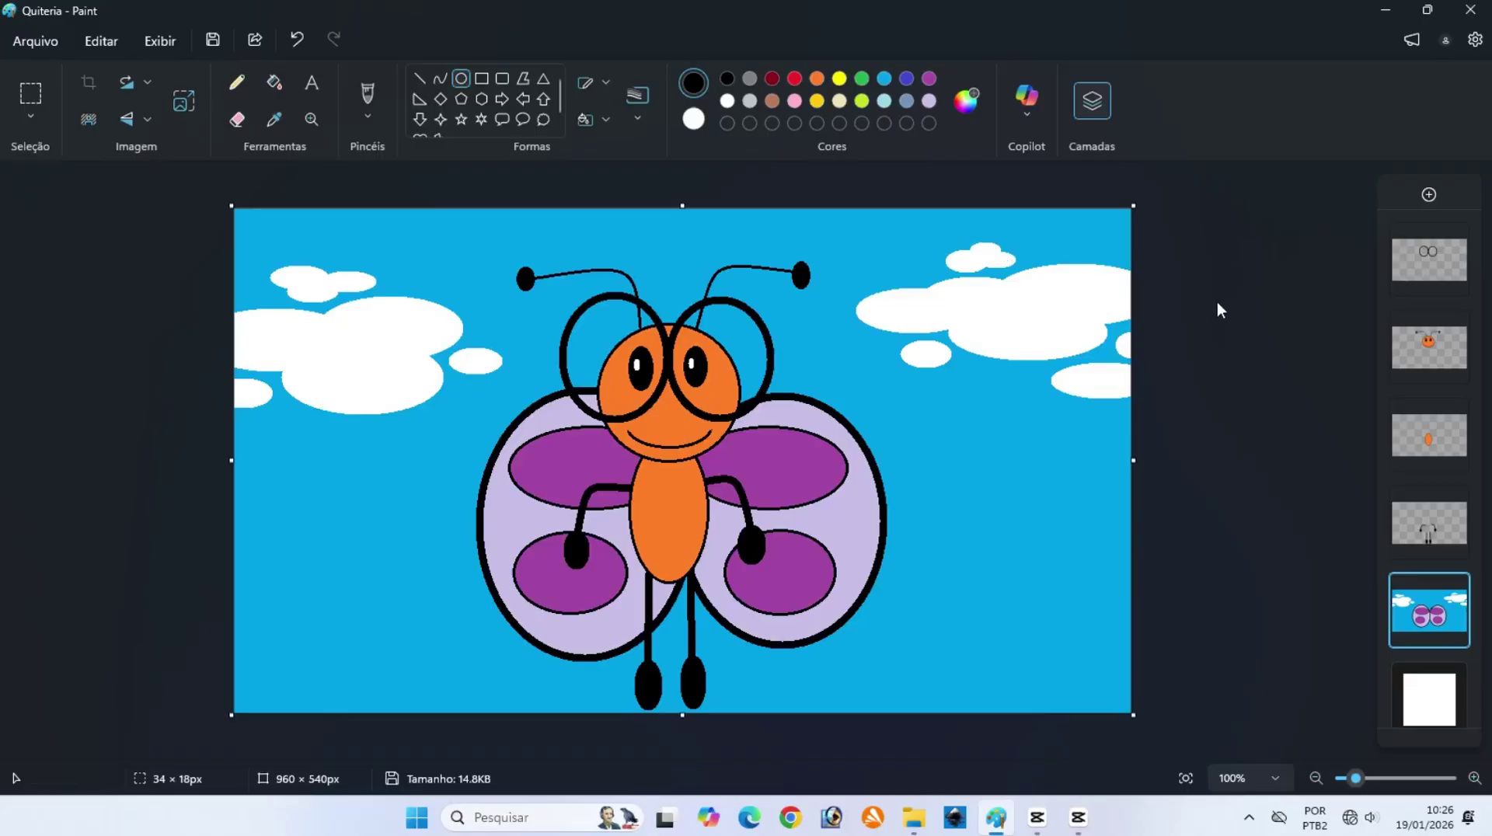